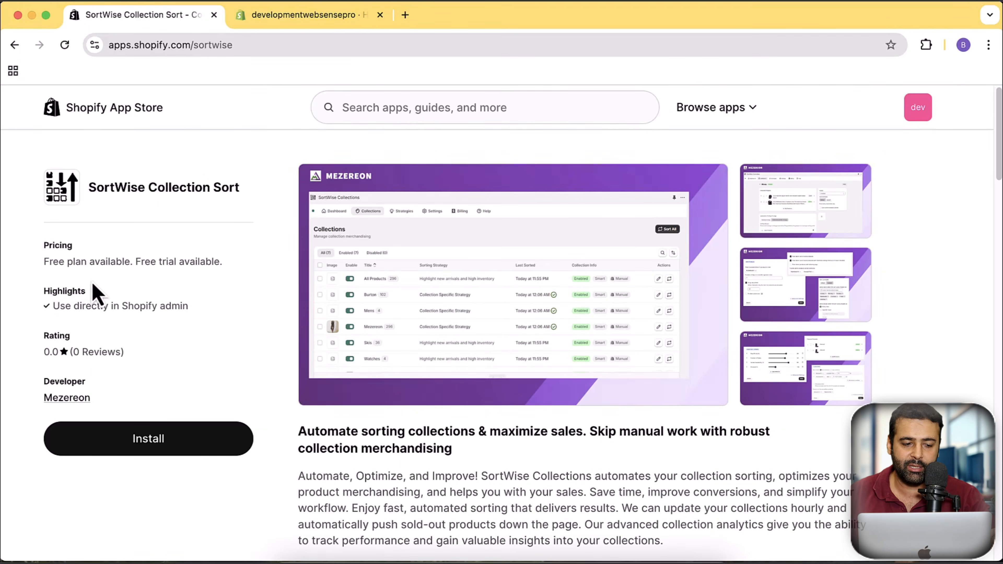
- Review the SortWise Collection Sort listing's features and compare its Free, Basic, Pro and Premium pricing plans, including product metafield sorting
drag(45, 262, 128, 261)
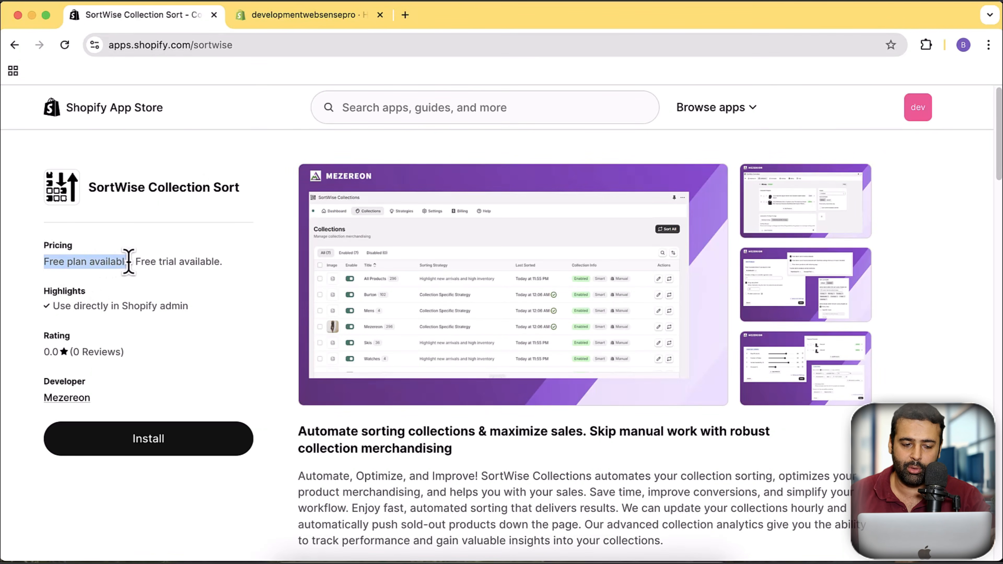
click(223, 273)
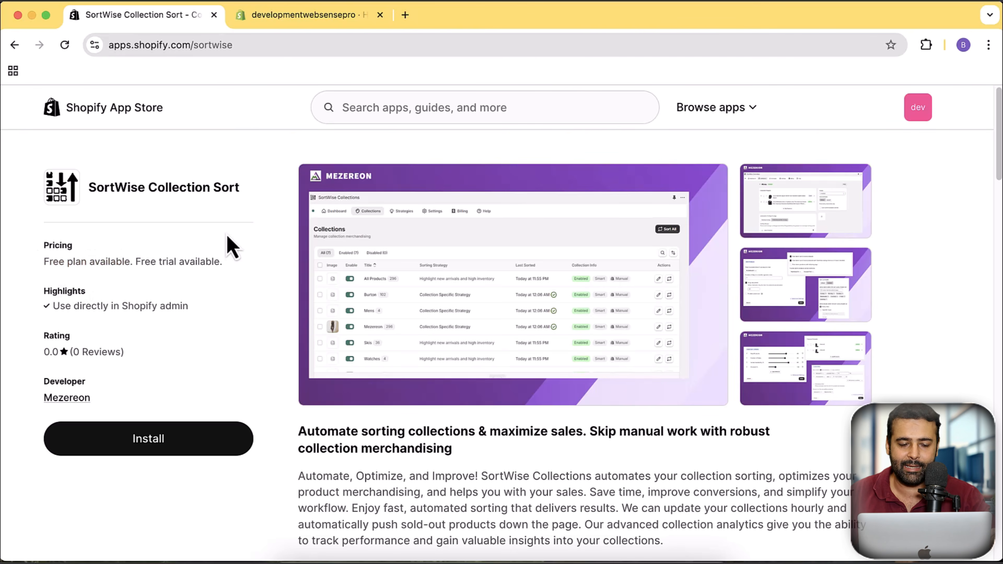
scroll(262, 224, down, 15)
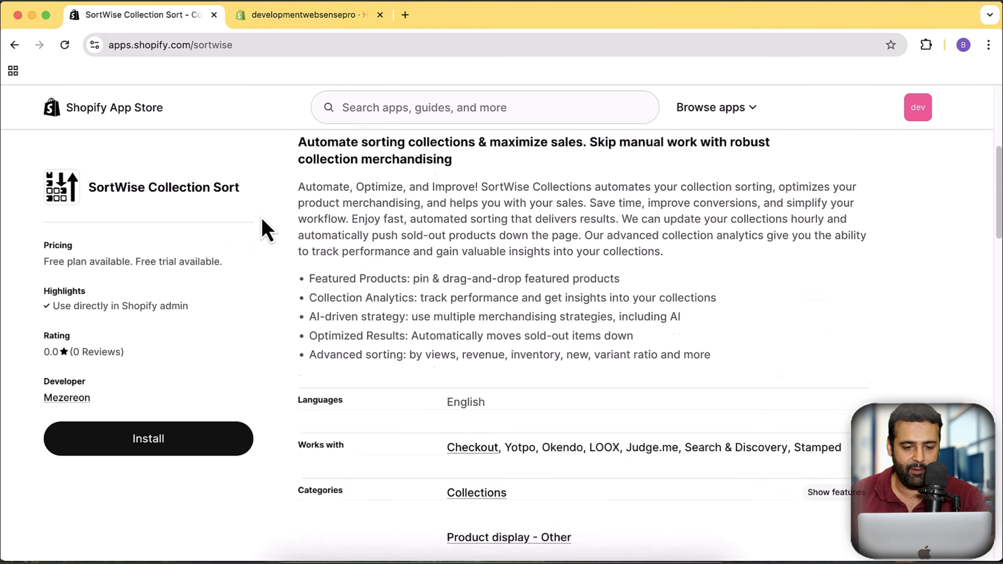
scroll(263, 225, down, 4)
scroll(265, 229, up, 3)
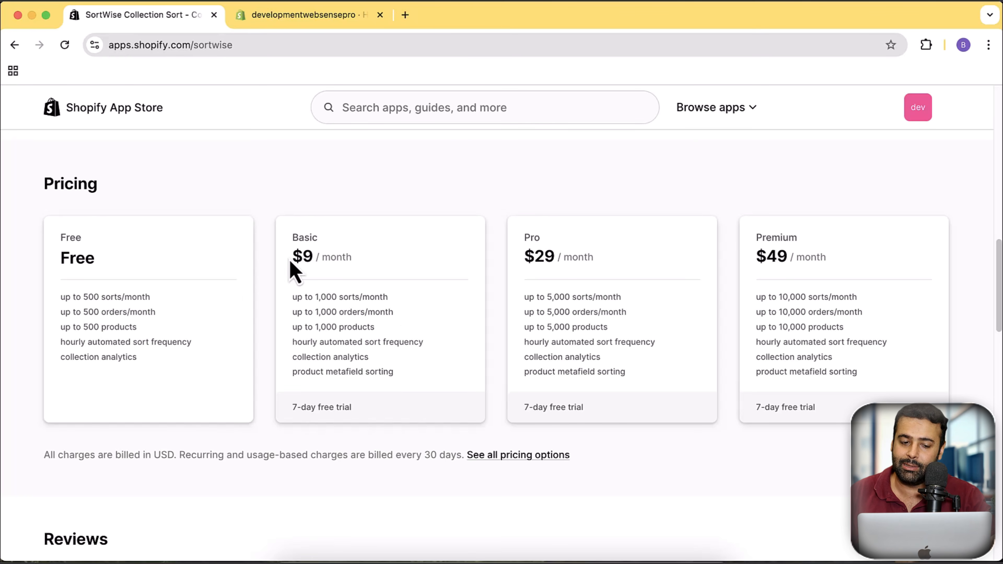
drag(291, 262, 367, 264)
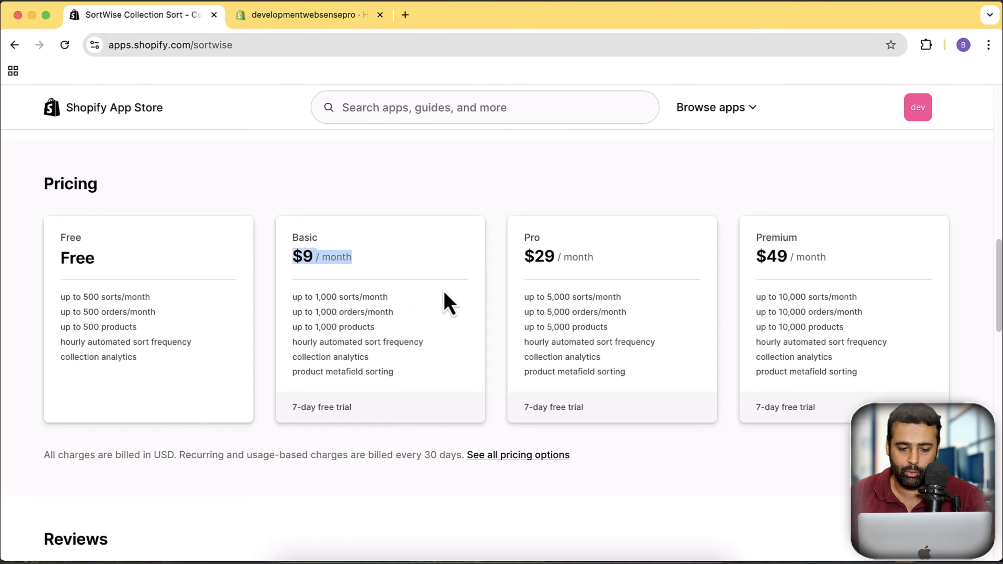
click(184, 363)
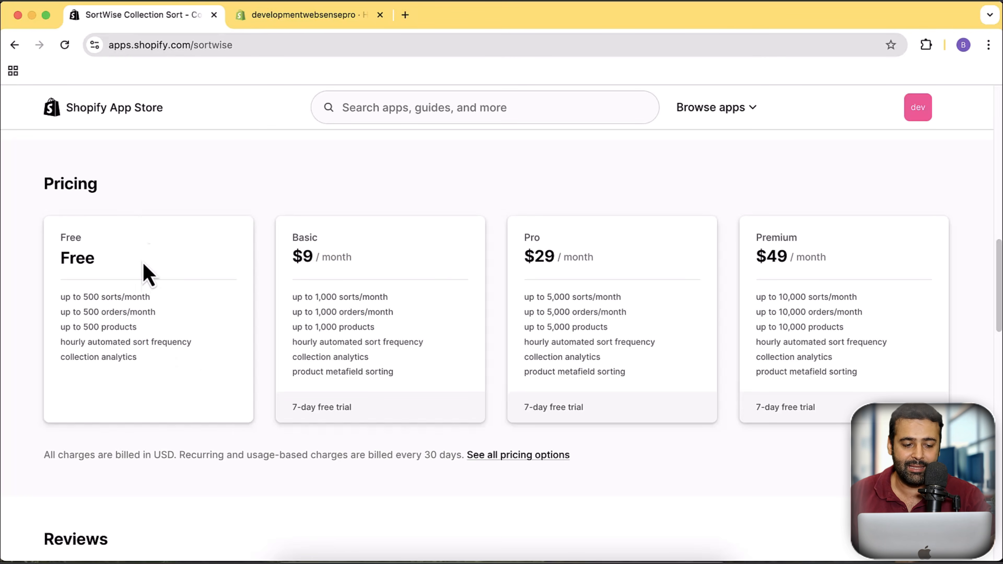
drag(293, 373, 398, 378)
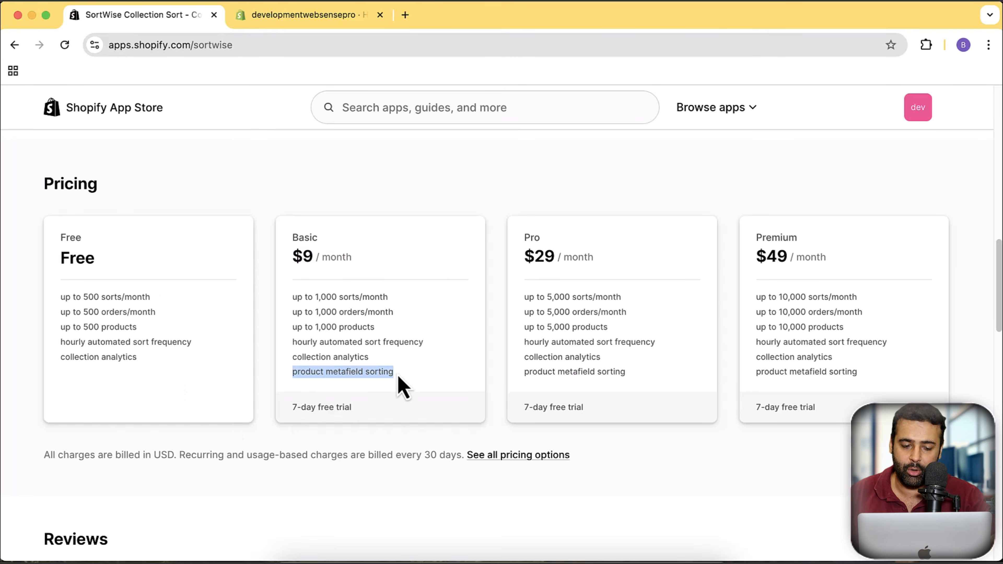
click(197, 376)
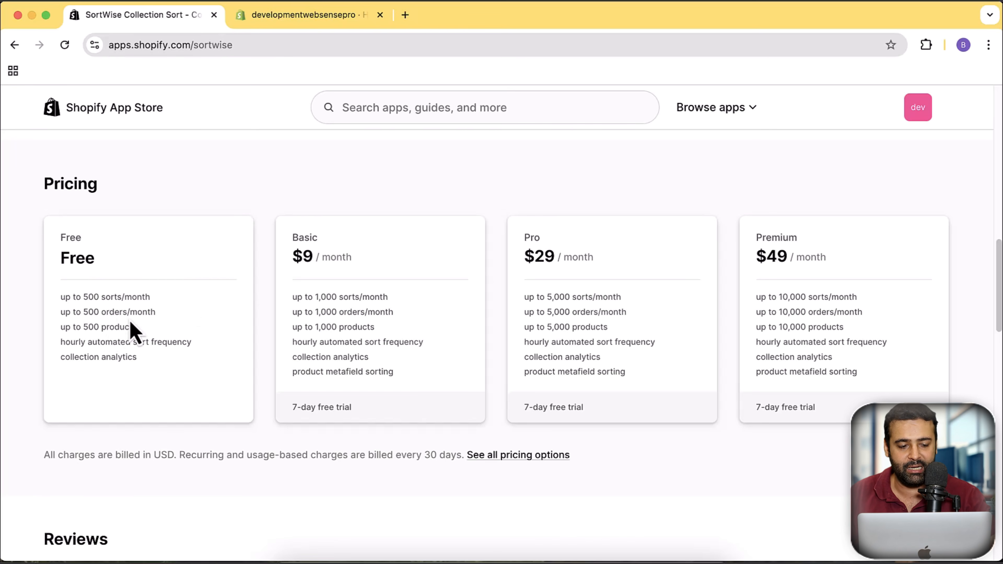
- View the enlarged Collections screenshot from the app listing's gallery and close it
scroll(170, 336, up, 10)
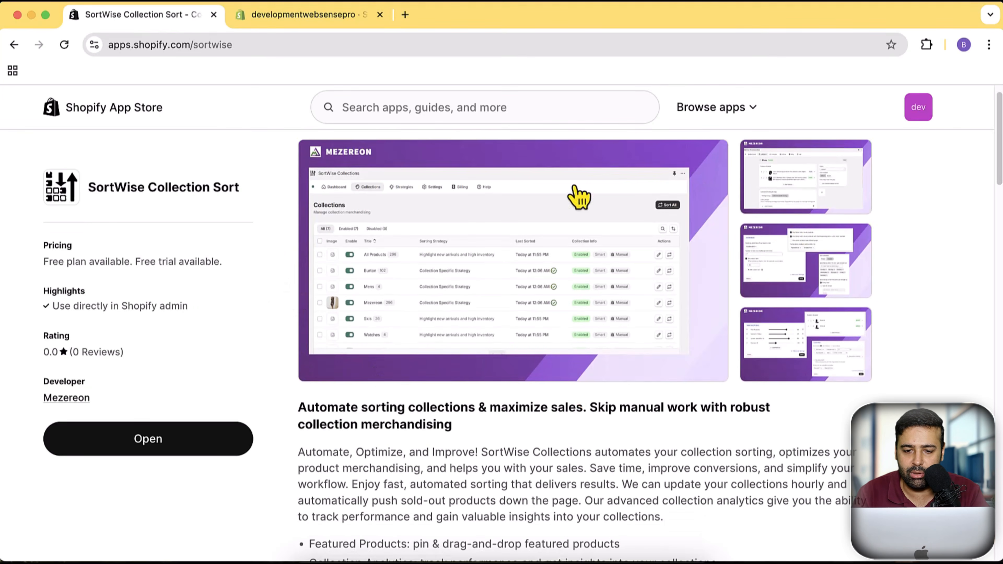
click(599, 316)
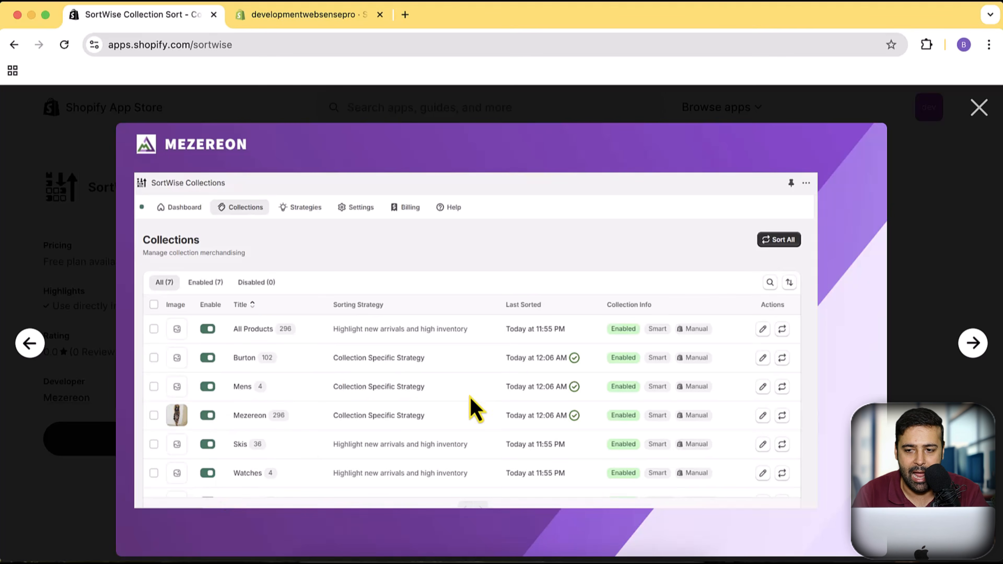
click(978, 115)
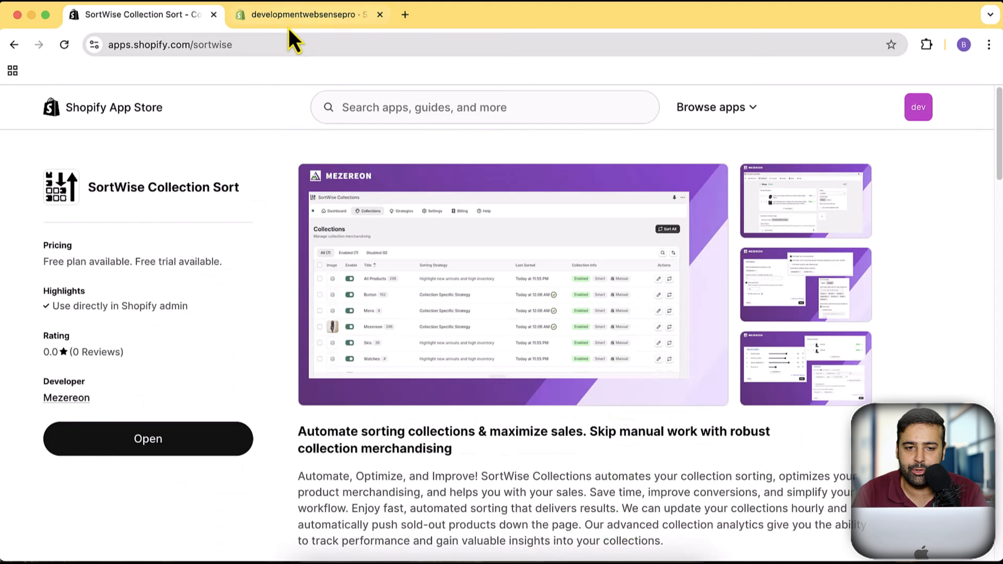
- Switch to the SortWise app in the Shopify admin, look over its setup guide, and open the Mens Tshirts collection
click(289, 15)
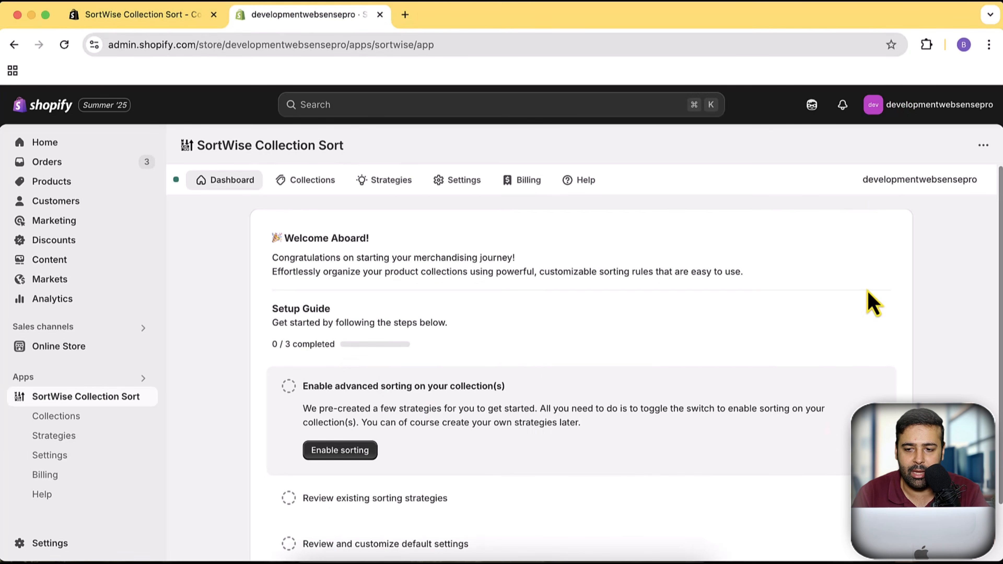
scroll(870, 304, down, 2)
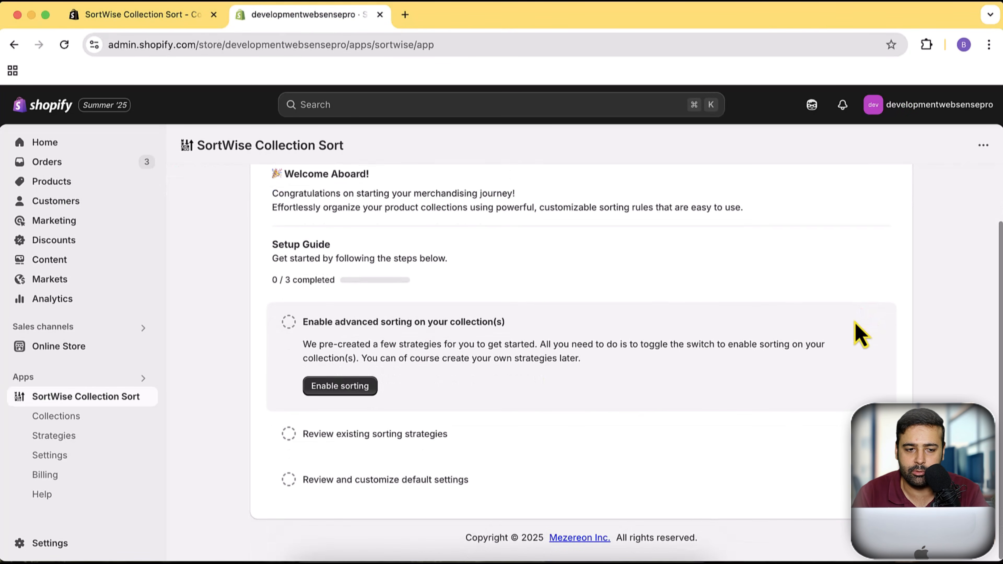
scroll(861, 335, up, 2)
scroll(852, 332, up, 1)
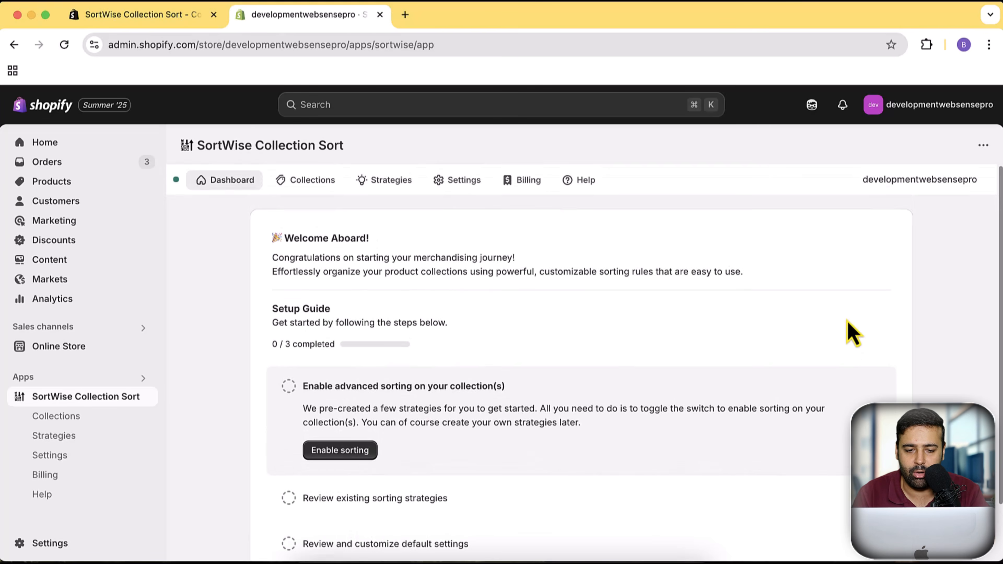
click(307, 186)
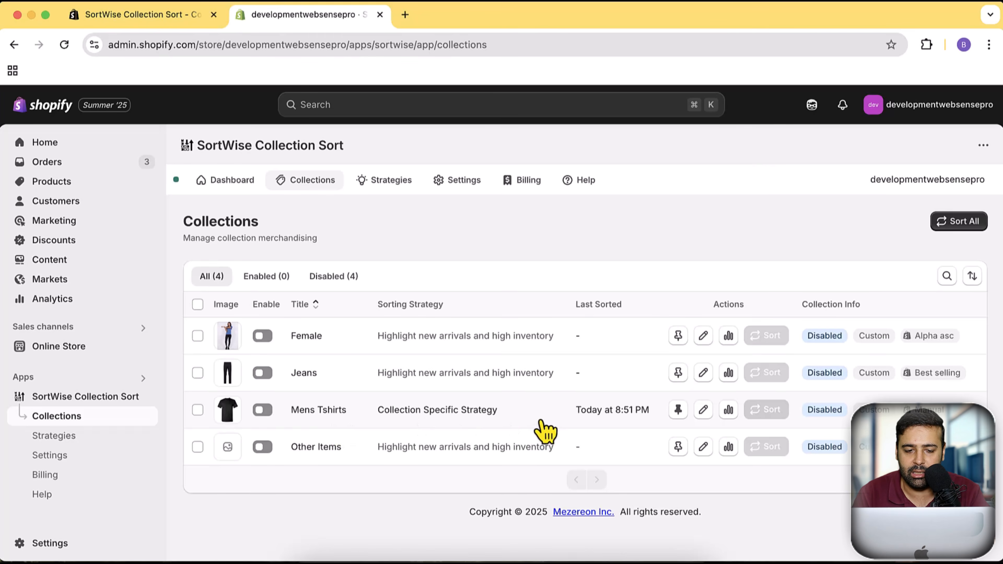
click(318, 411)
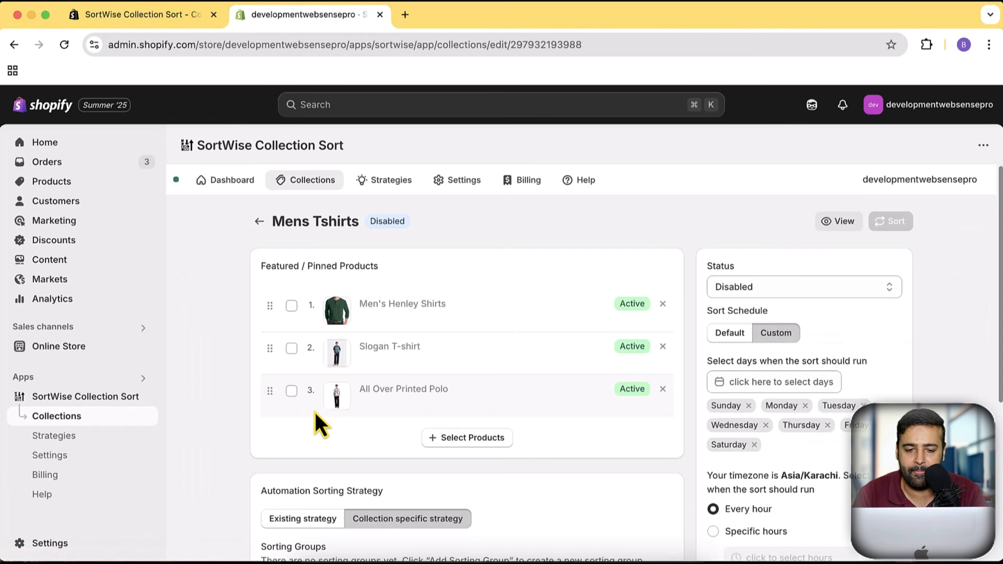
- Examine the Mens Tshirts collection's pinned products, status options, sort schedule days and hours, and automation sorting strategy section
scroll(660, 257, down, 1)
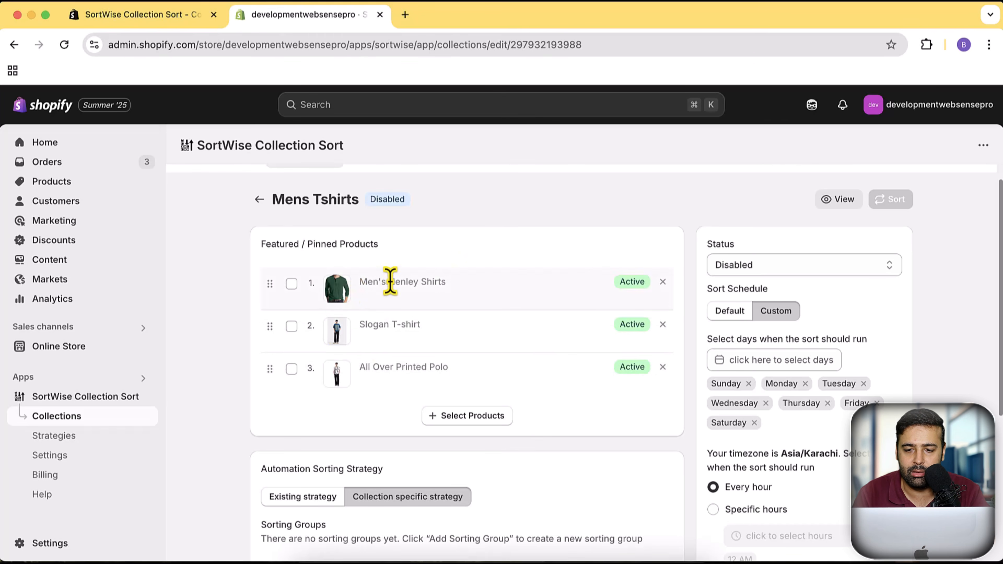
click(805, 272)
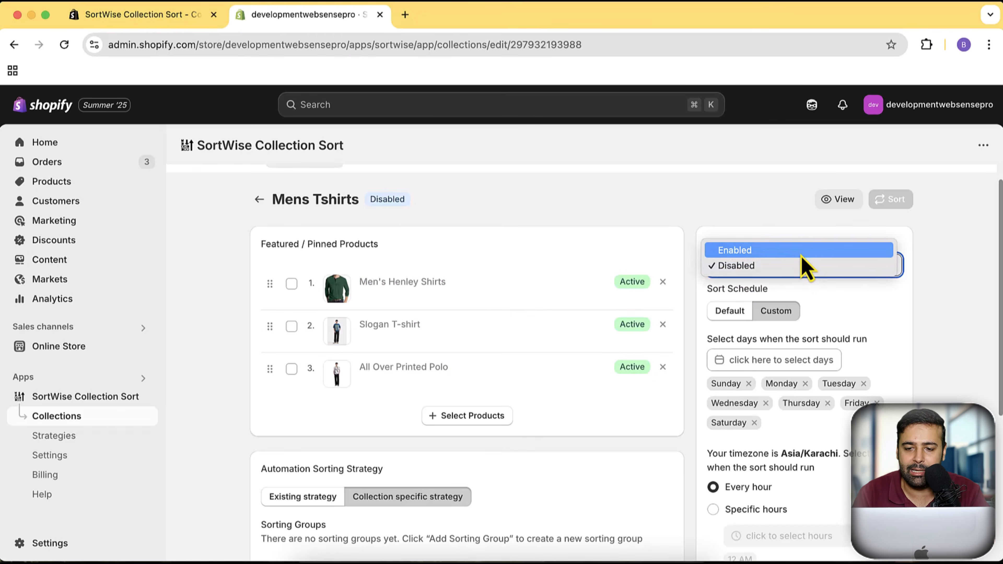
click(805, 268)
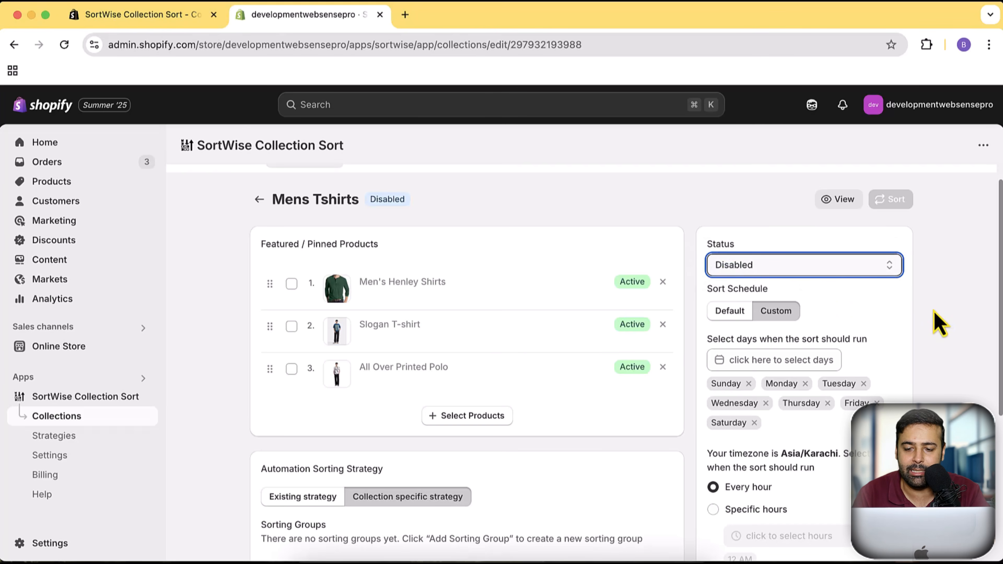
scroll(934, 303, down, 1)
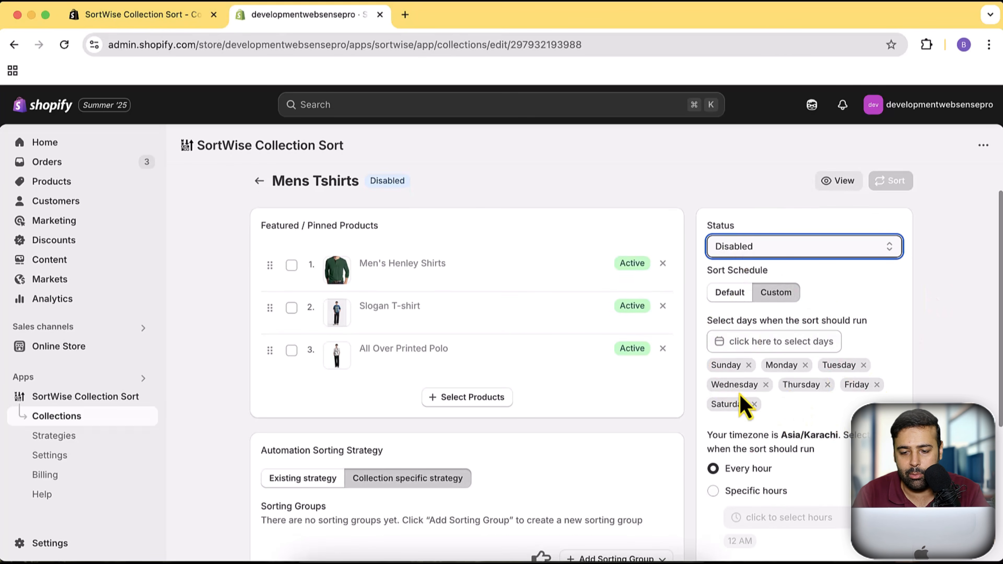
scroll(825, 332, down, 1)
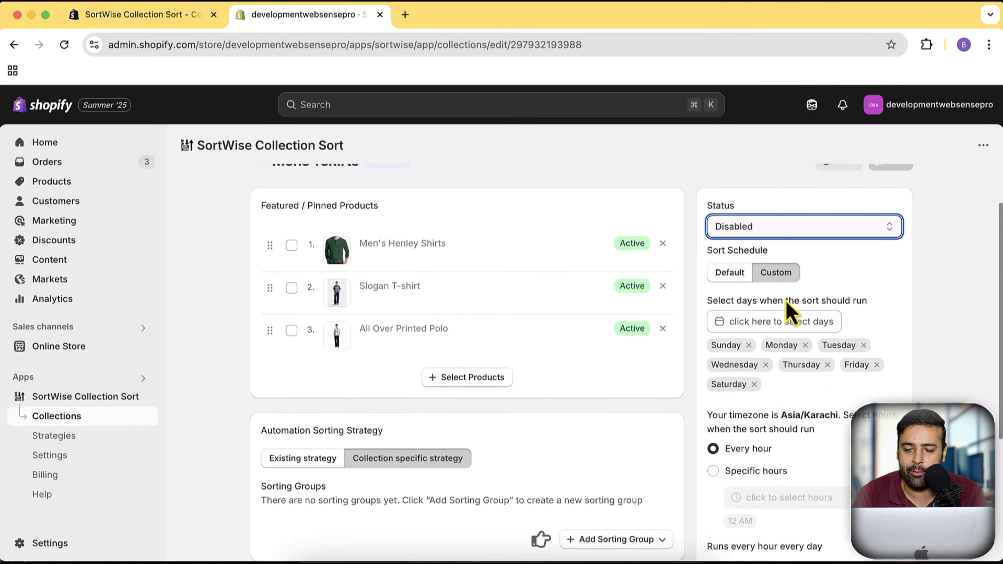
scroll(865, 312, down, 1)
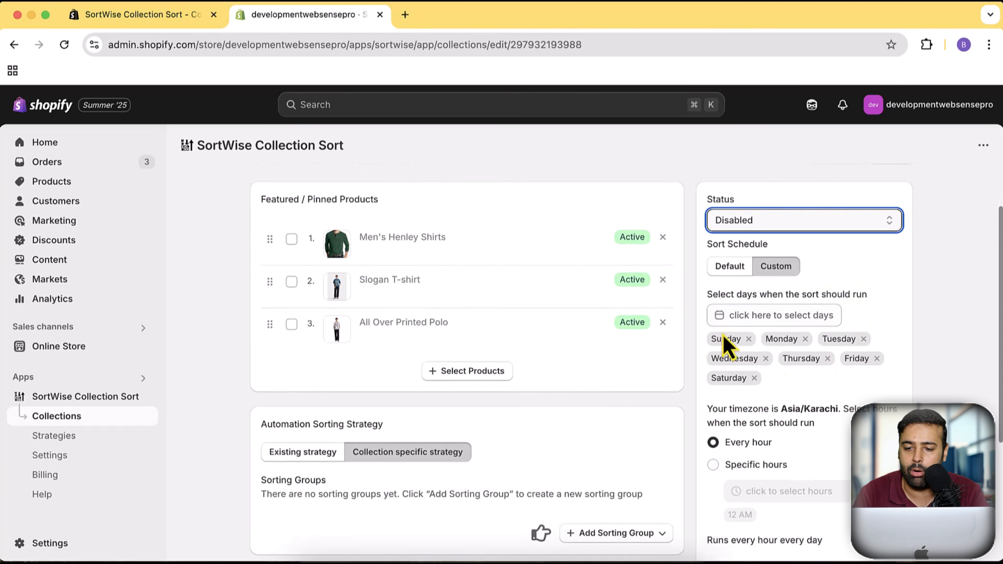
scroll(887, 330, down, 3)
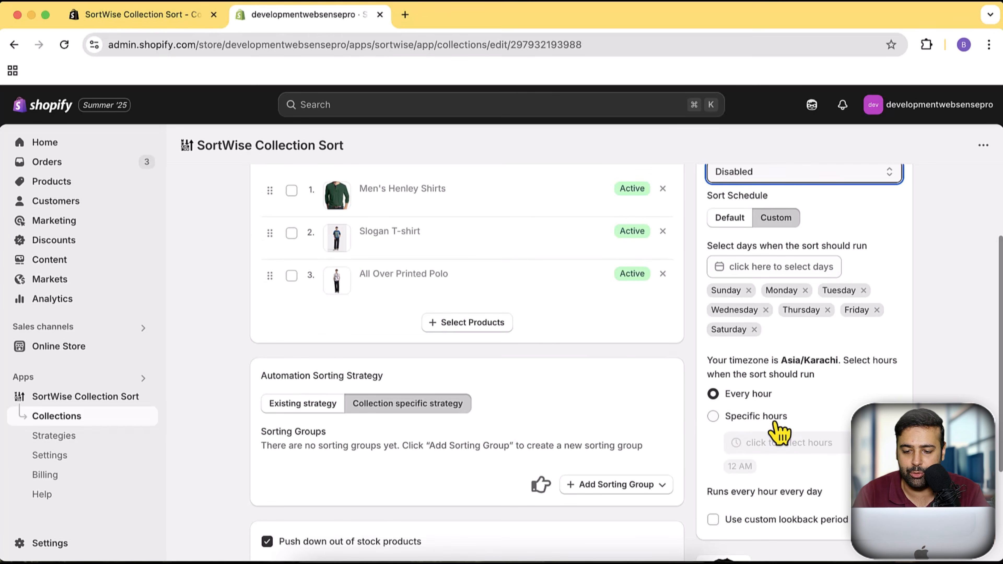
scroll(708, 385, down, 6)
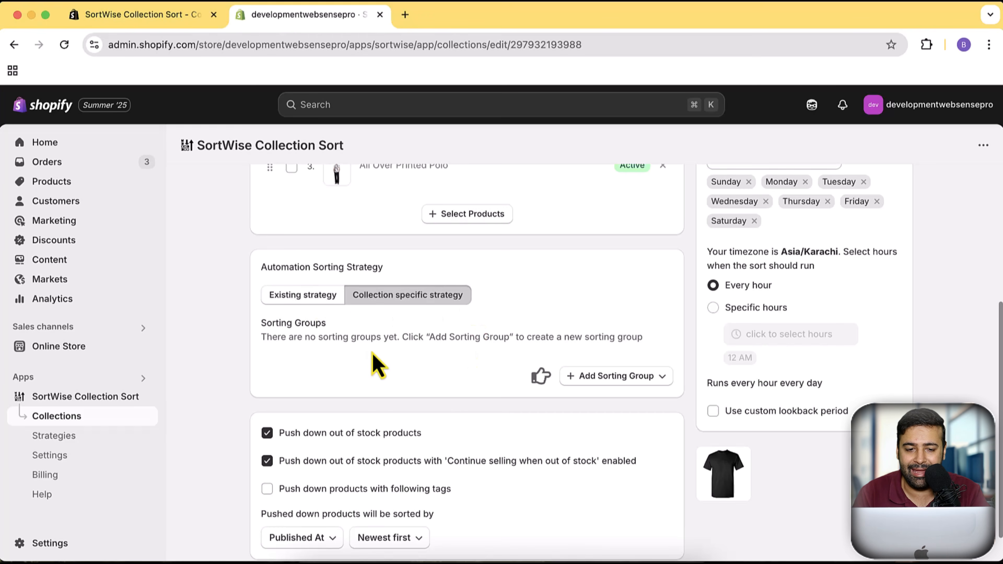
- Try Existing strategy for the Mens Tshirts collection, browse the preset sorting strategies, and discard the unsaved change
click(297, 302)
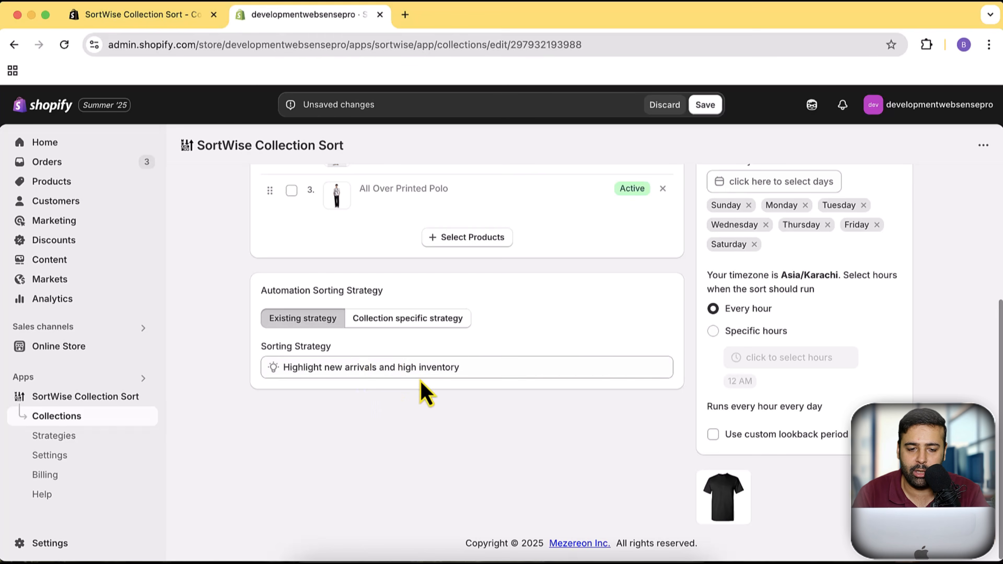
click(458, 370)
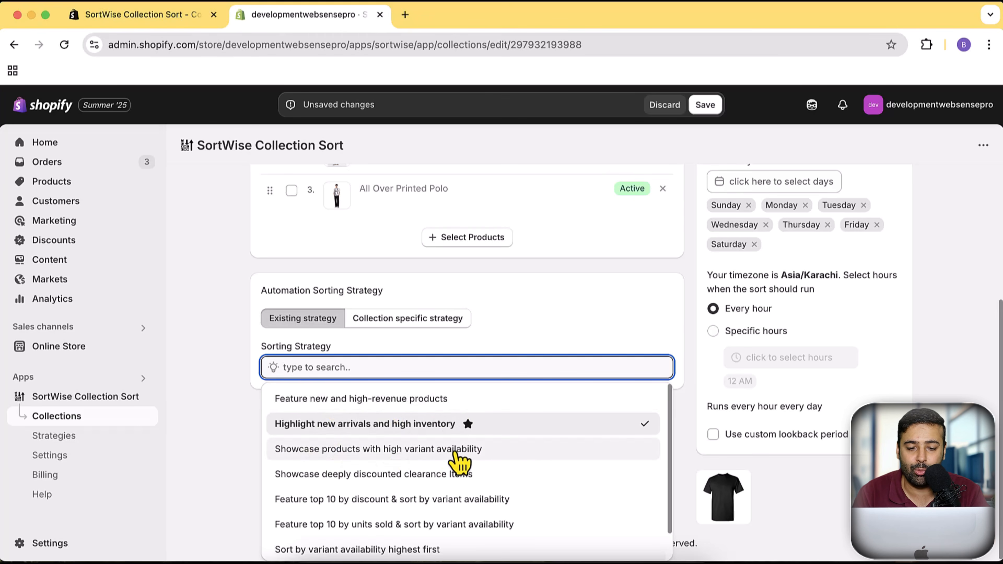
scroll(557, 454, down, 1)
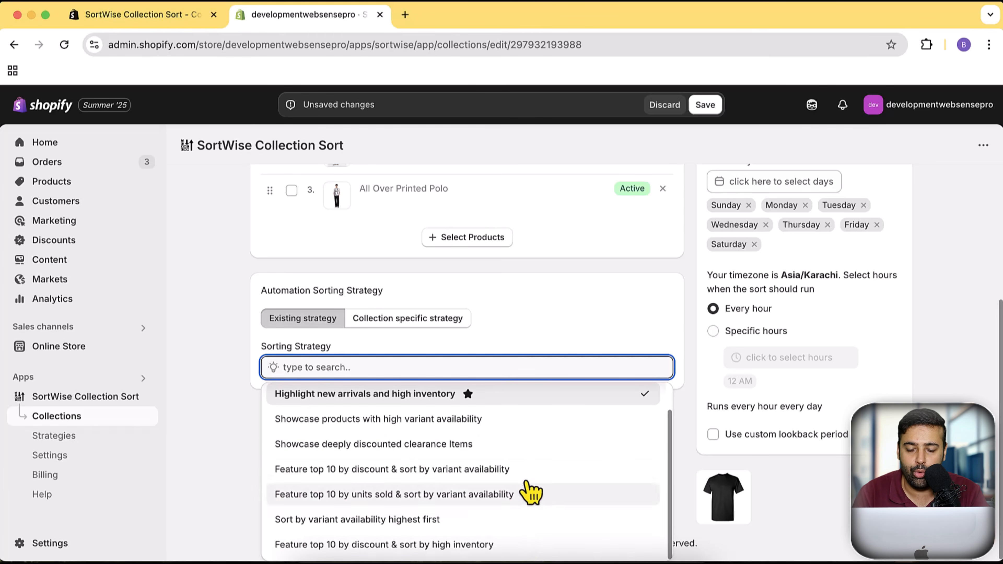
click(694, 425)
scroll(695, 411, up, 5)
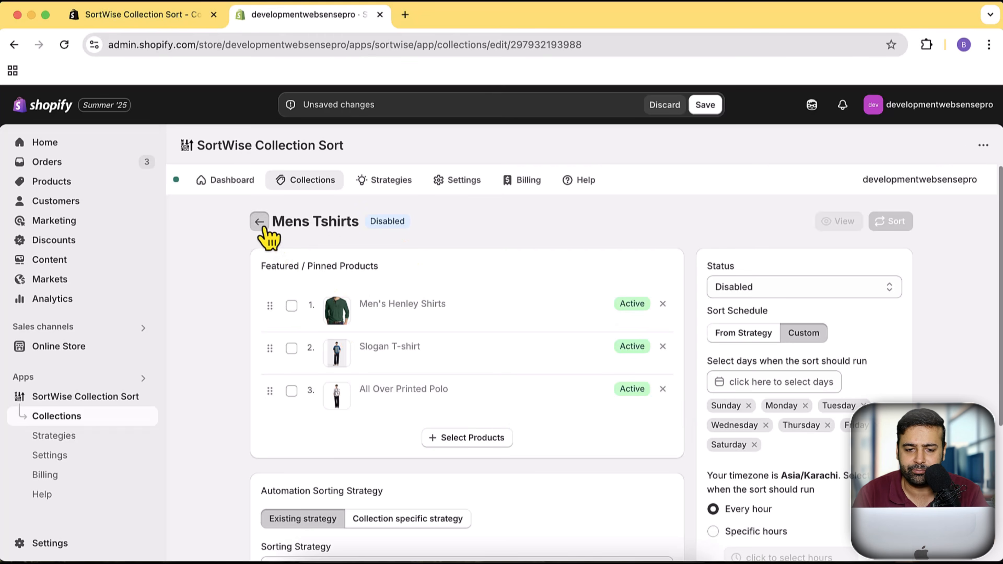
click(259, 221)
click(663, 107)
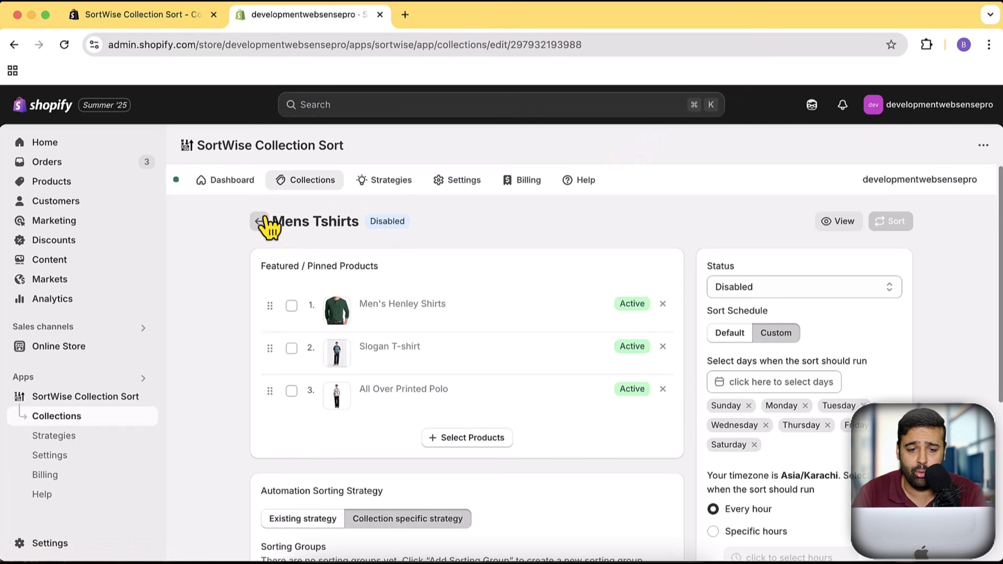
- Enable sorting for the Mens Tshirts collection from the collections list and reopen its settings
click(259, 222)
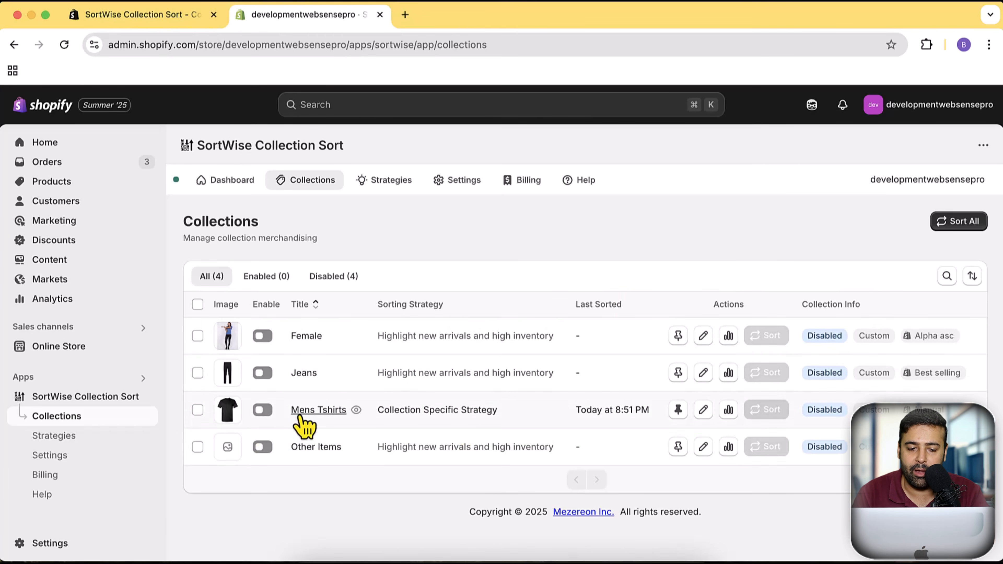
click(264, 409)
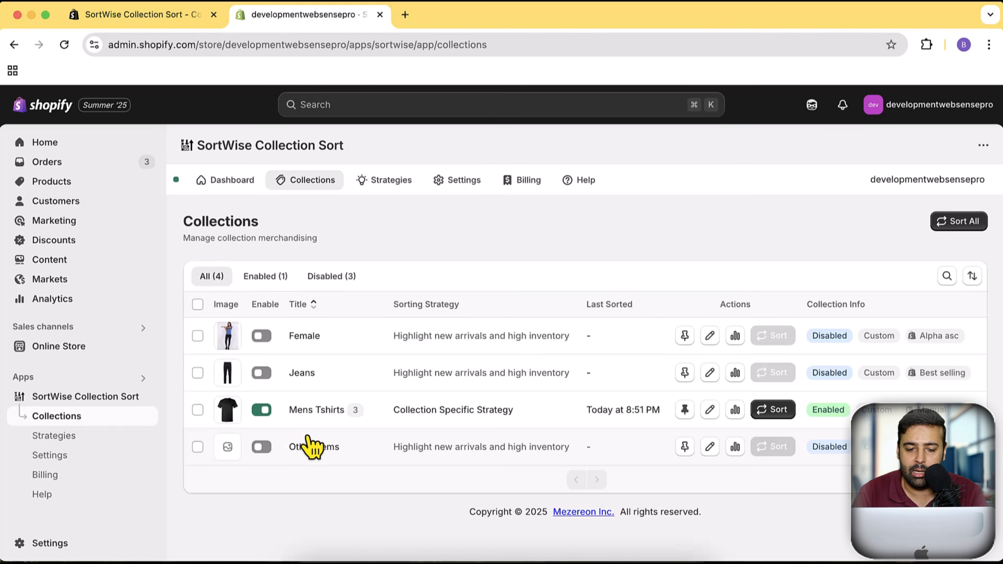
click(328, 411)
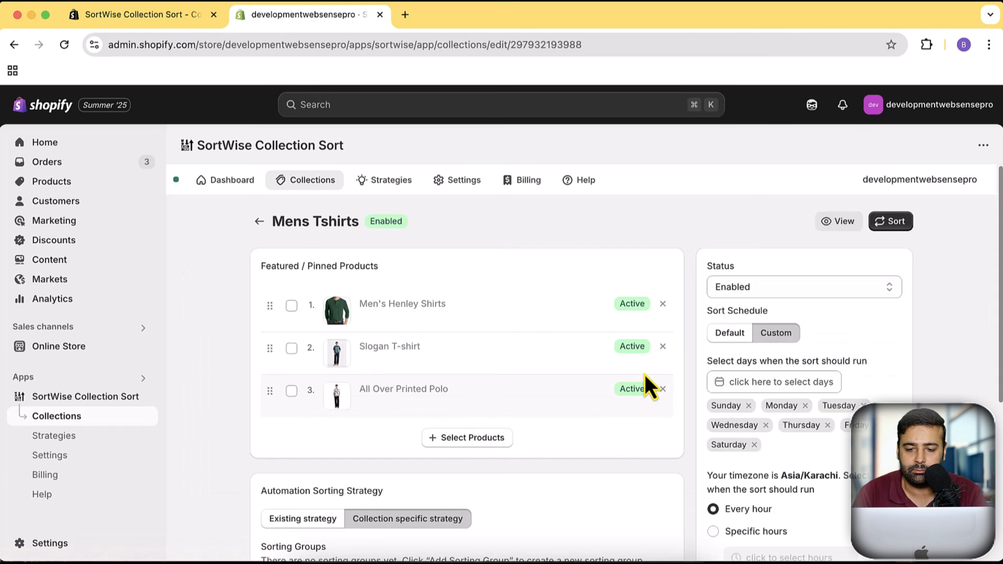
- Add a Custom Rule sorting group to the collection specific strategy of Mens Tshirts
scroll(667, 257, down, 5)
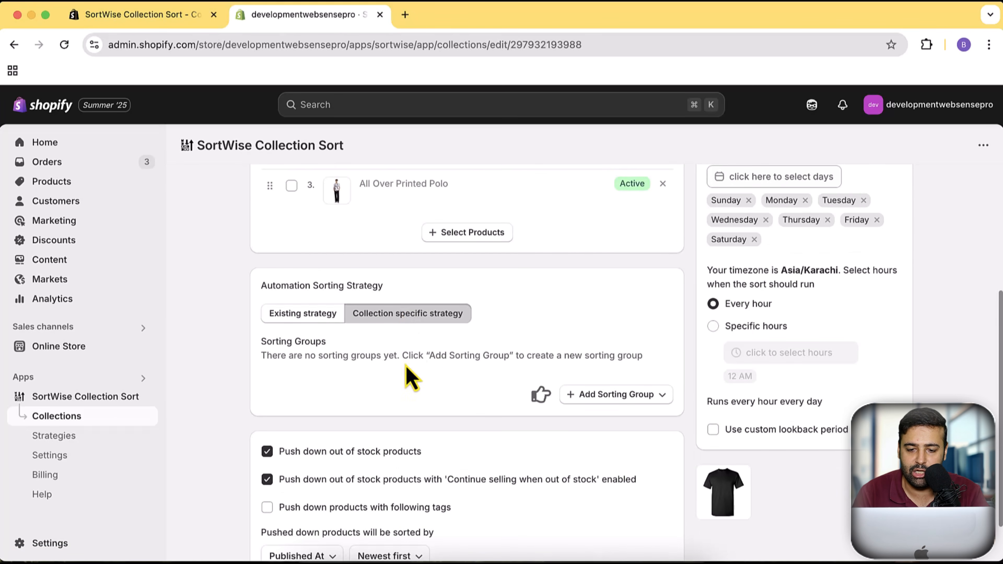
click(656, 395)
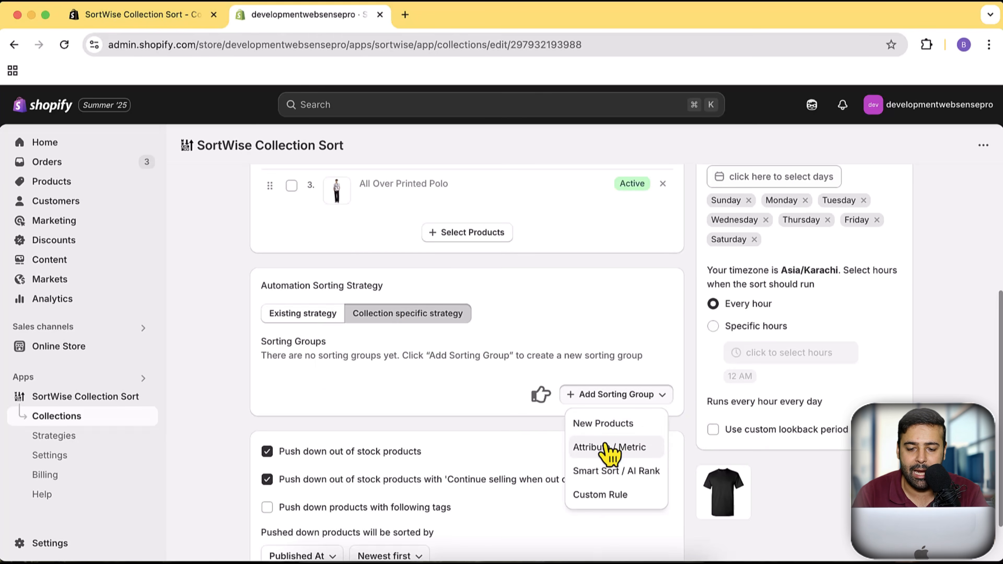
click(630, 501)
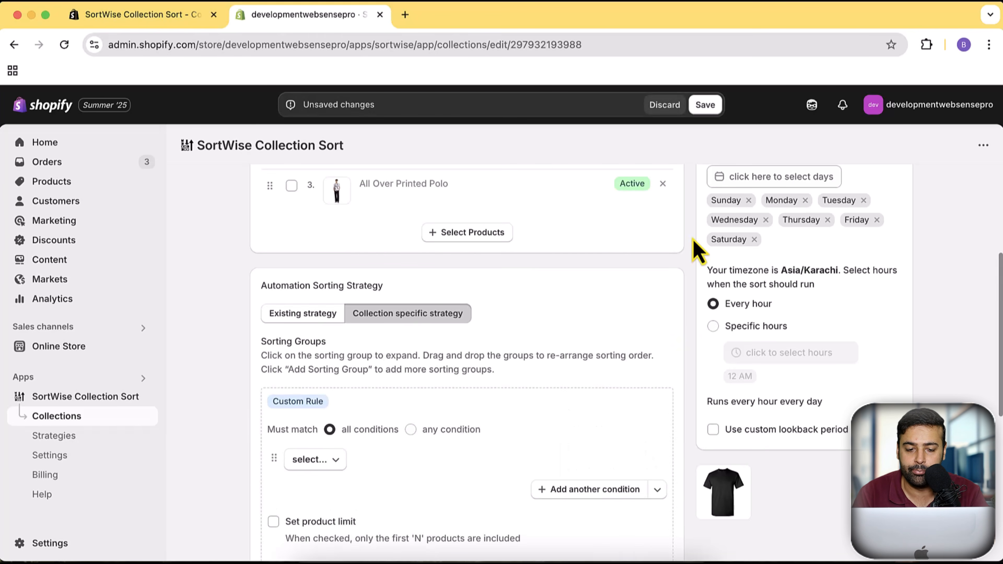
- Browse the product attributes and metrics available as conditions for the Custom Rule without choosing one
scroll(693, 245, down, 5)
scroll(693, 245, up, 1)
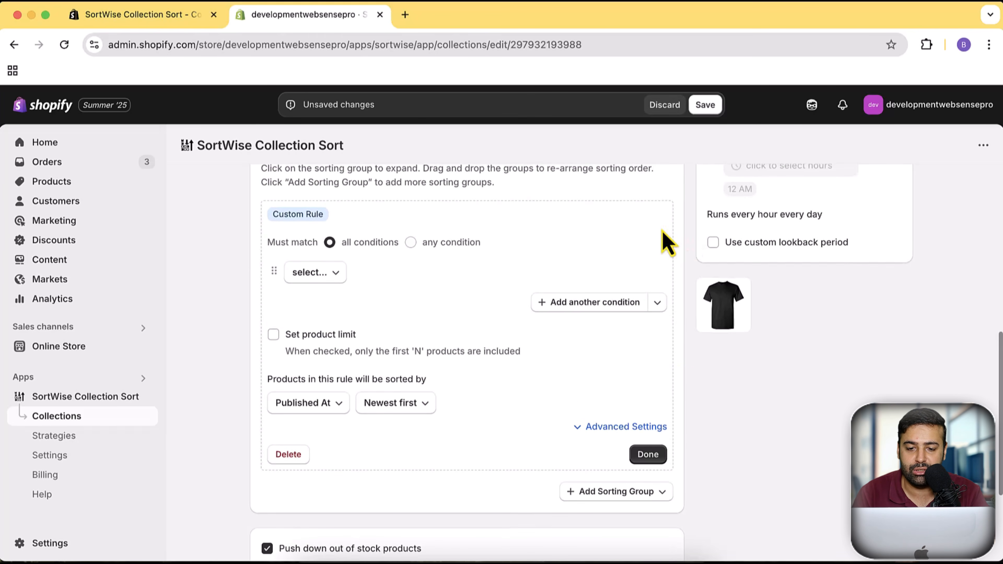
click(328, 276)
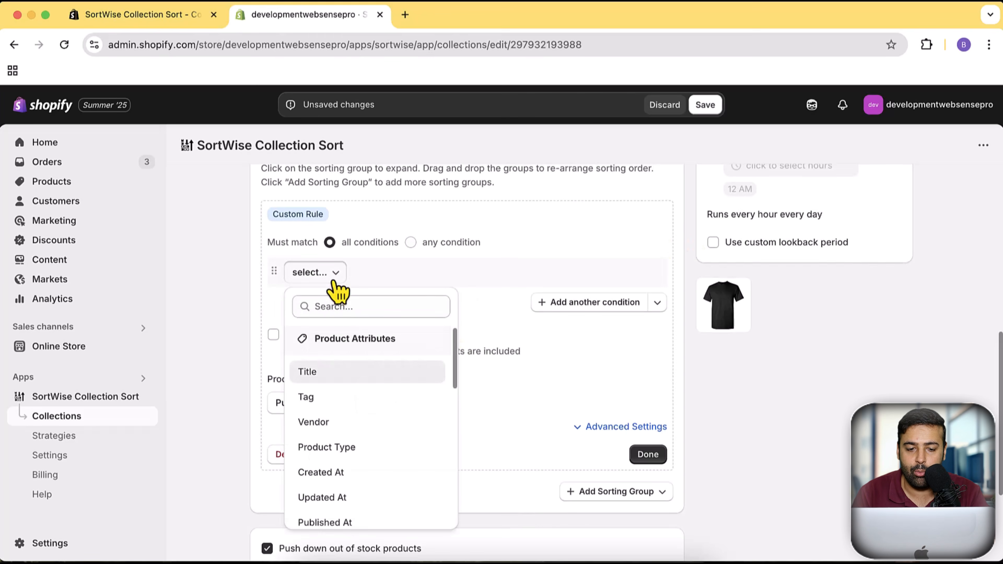
scroll(403, 369, down, 10)
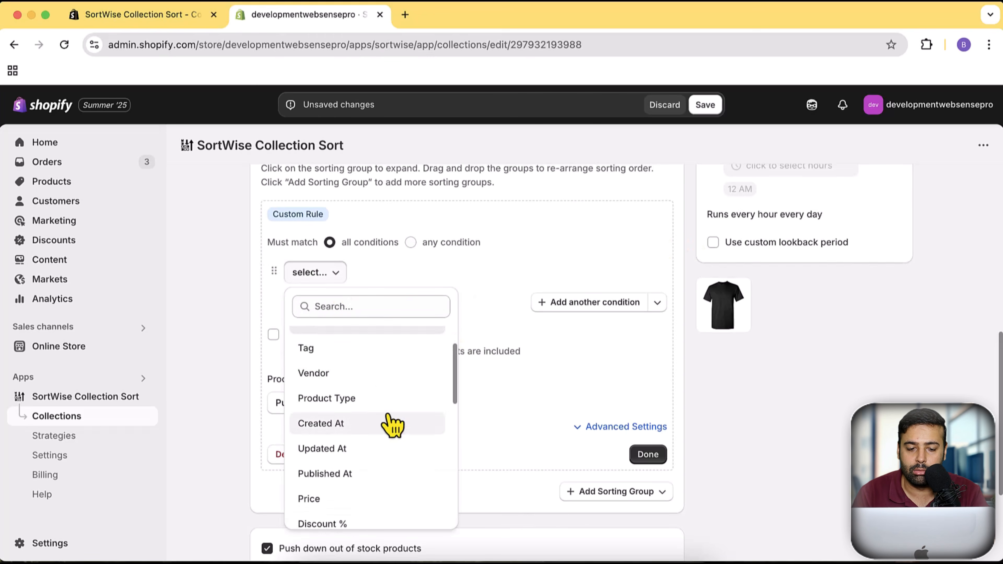
scroll(408, 439, up, 10)
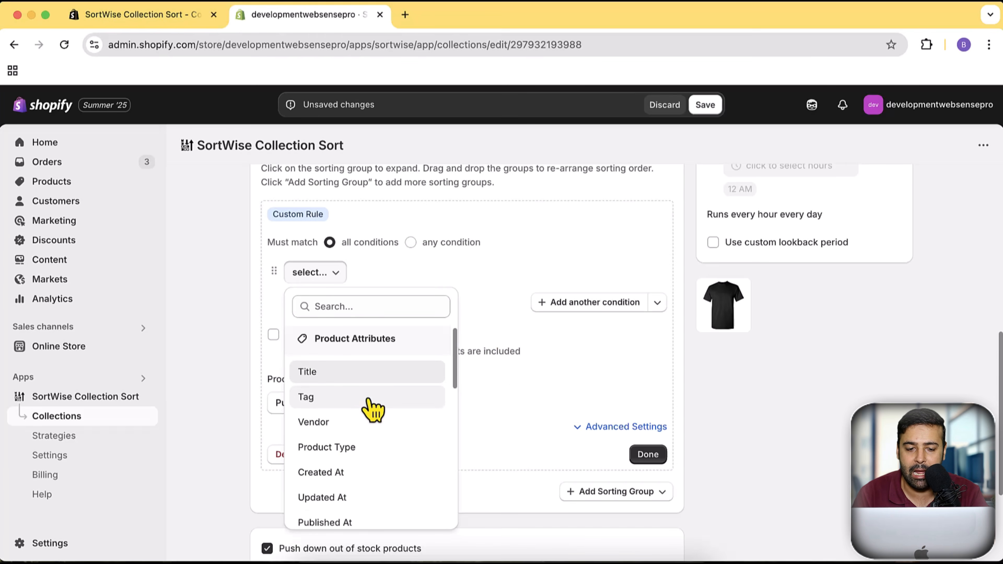
scroll(413, 391, down, 2)
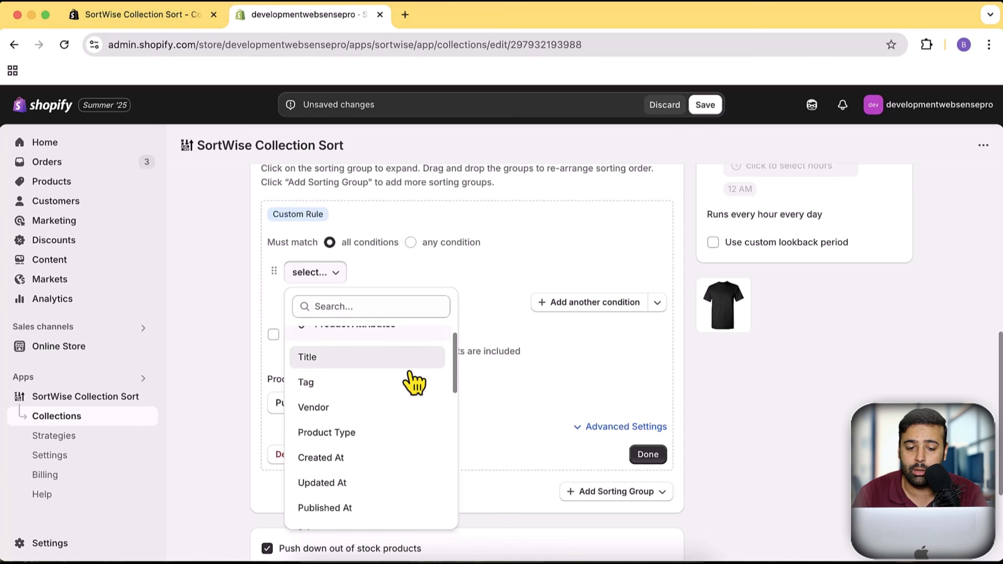
scroll(385, 406, down, 5)
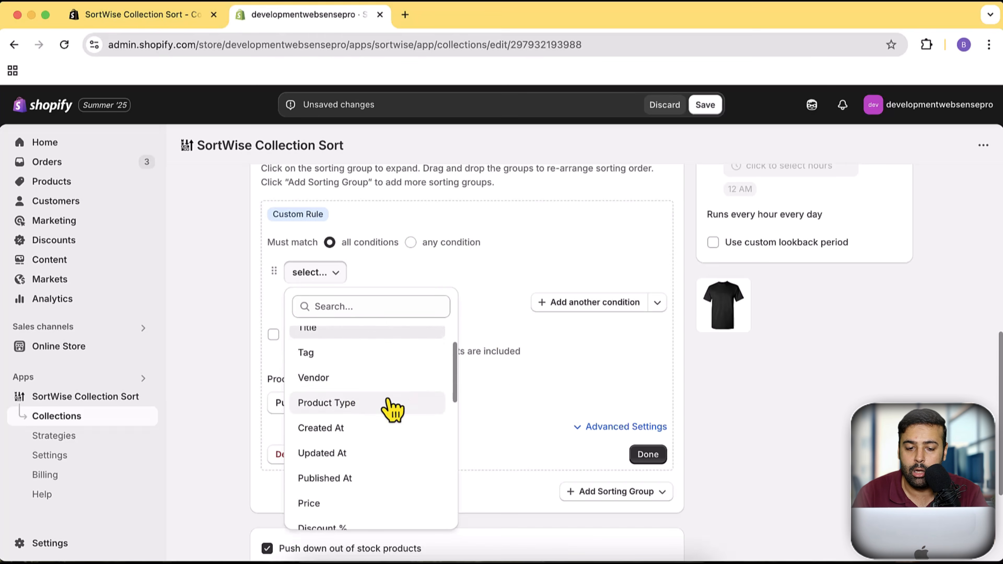
scroll(364, 418, up, 1)
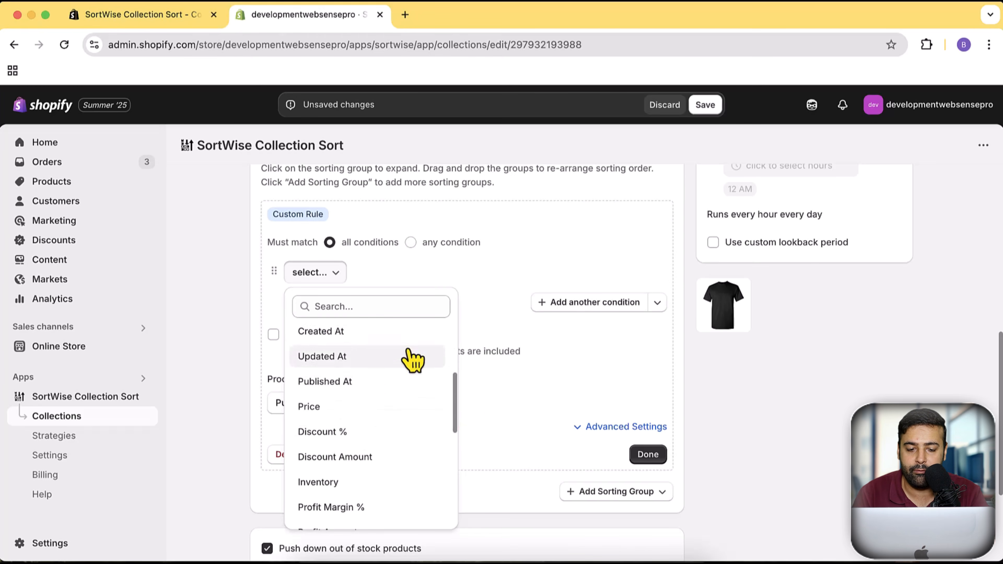
scroll(410, 394, down, 5)
scroll(410, 399, up, 2)
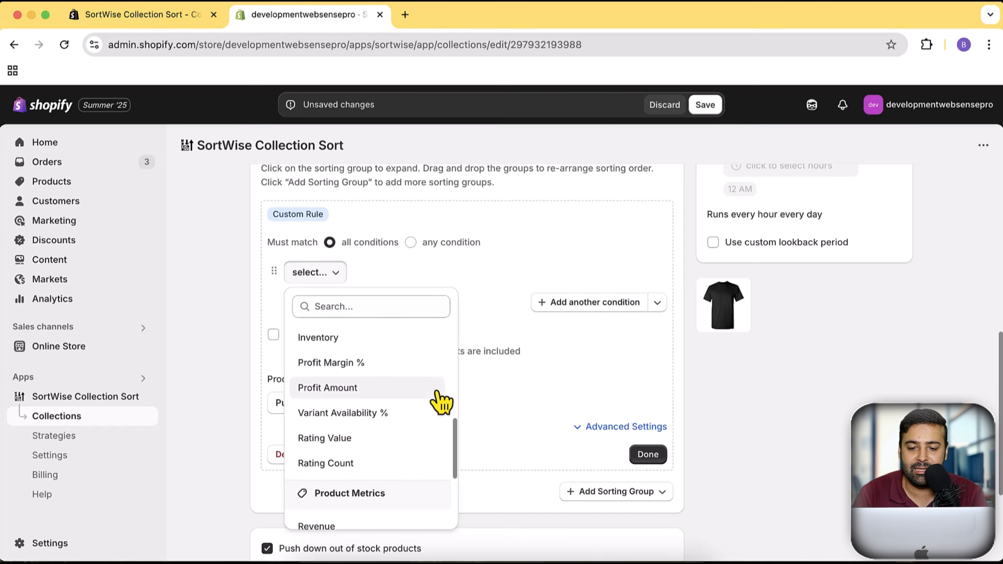
click(658, 365)
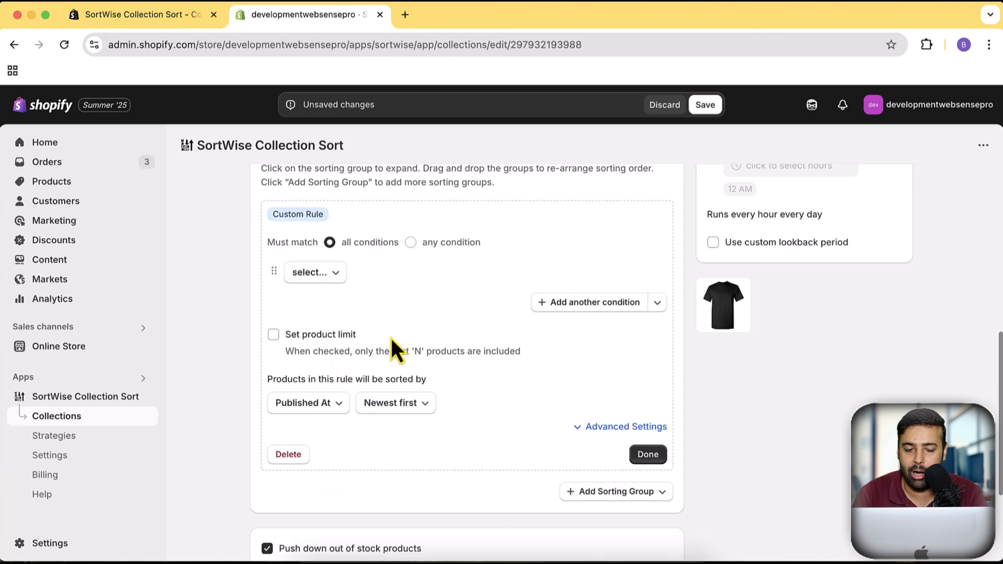
- Enable the product limit for the Custom Rule and set it to 5 products
click(274, 339)
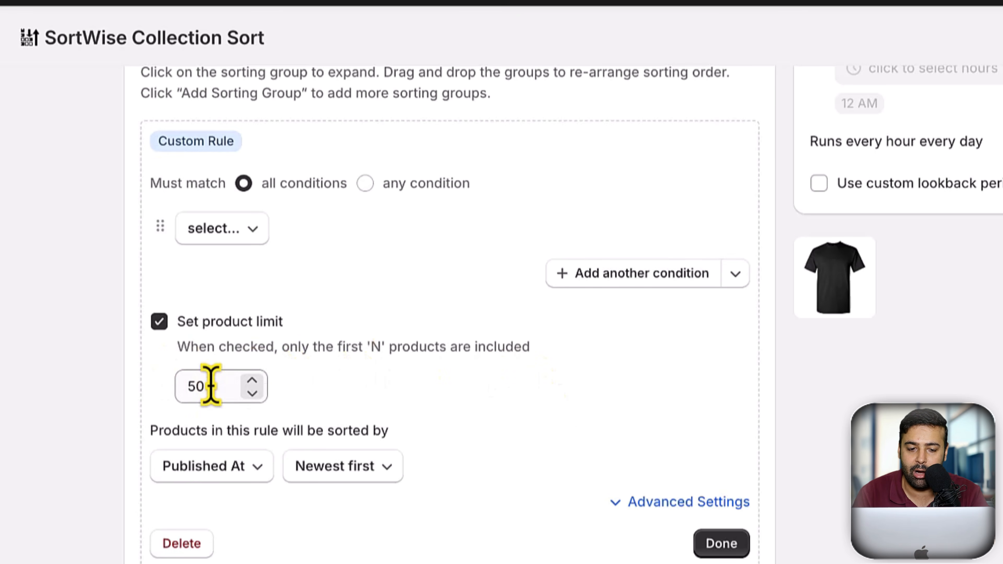
drag(201, 386, 169, 393)
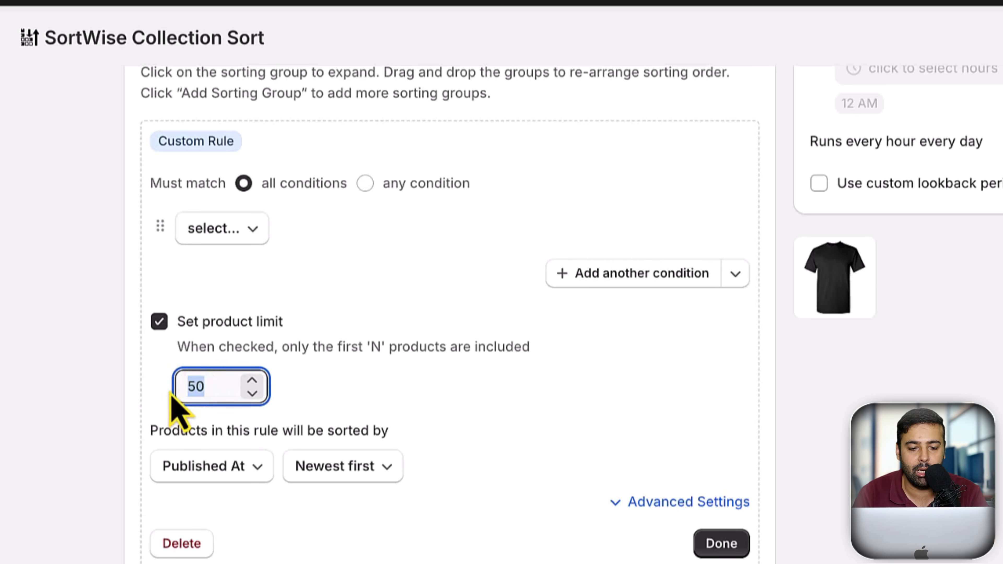
text(5)
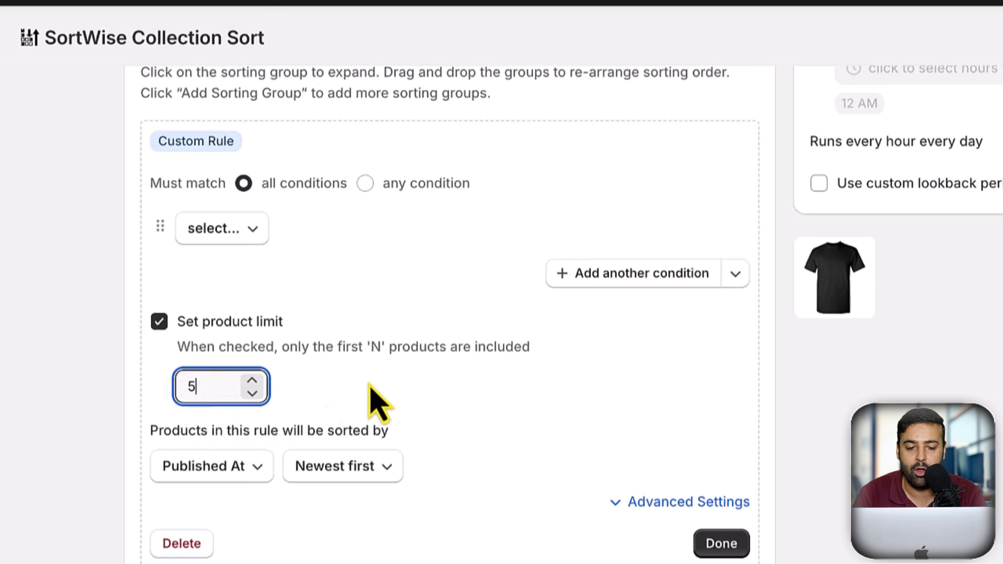
click(385, 377)
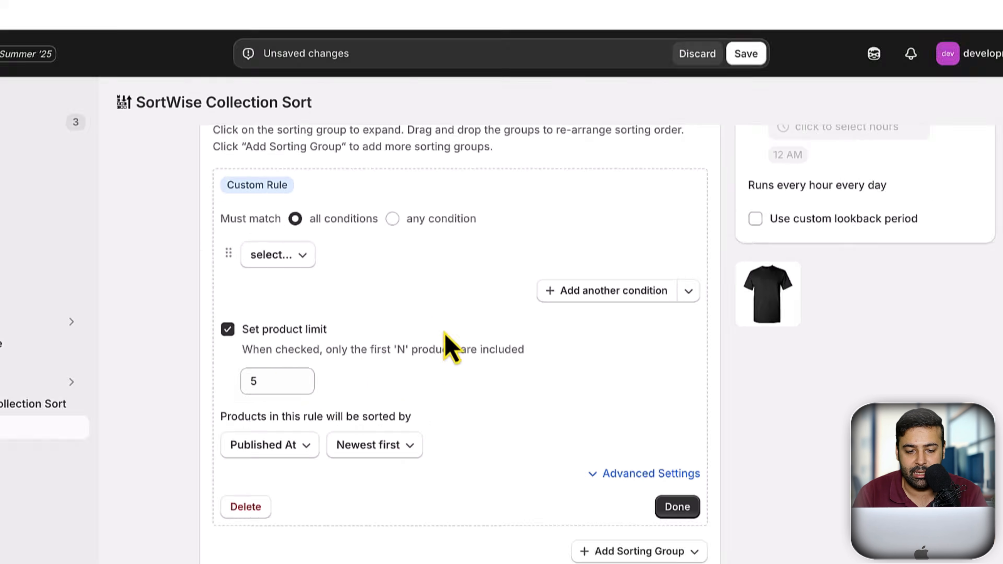
- Review the Custom Rule's sort direction options, the pinned products above it, and the rule's product limit
scroll(350, 422, down, 1)
drag(267, 398, 421, 399)
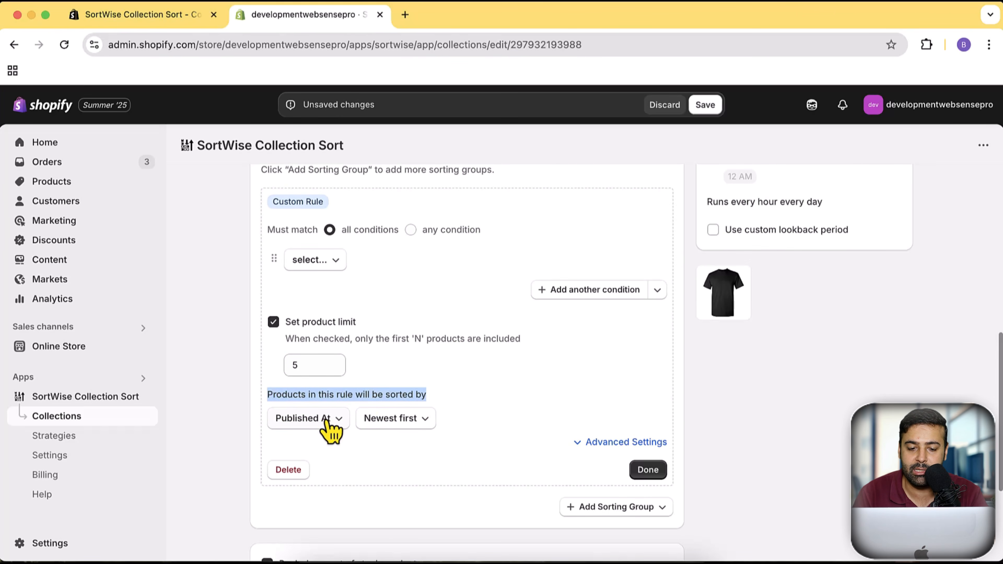
click(413, 426)
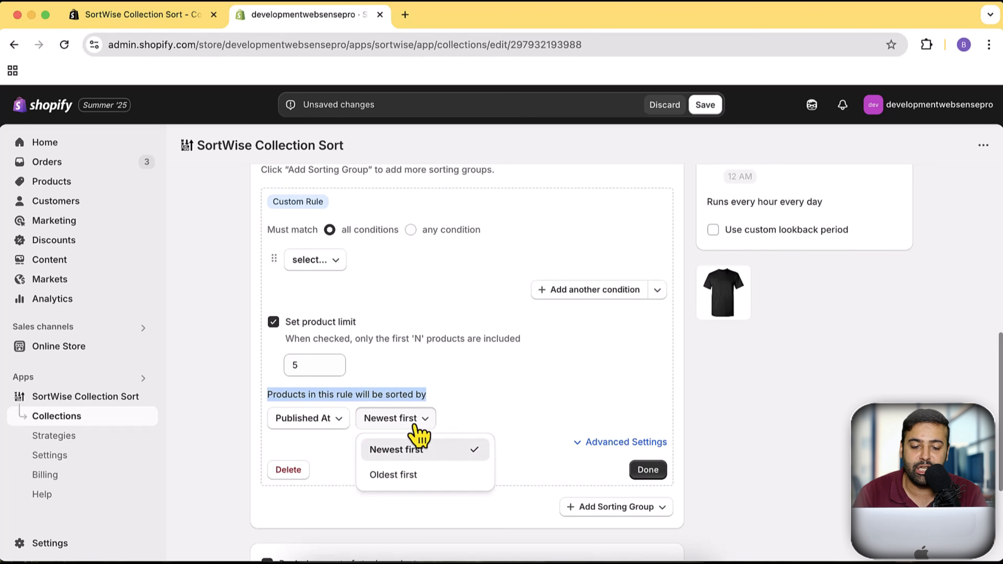
click(488, 406)
scroll(525, 422, up, 10)
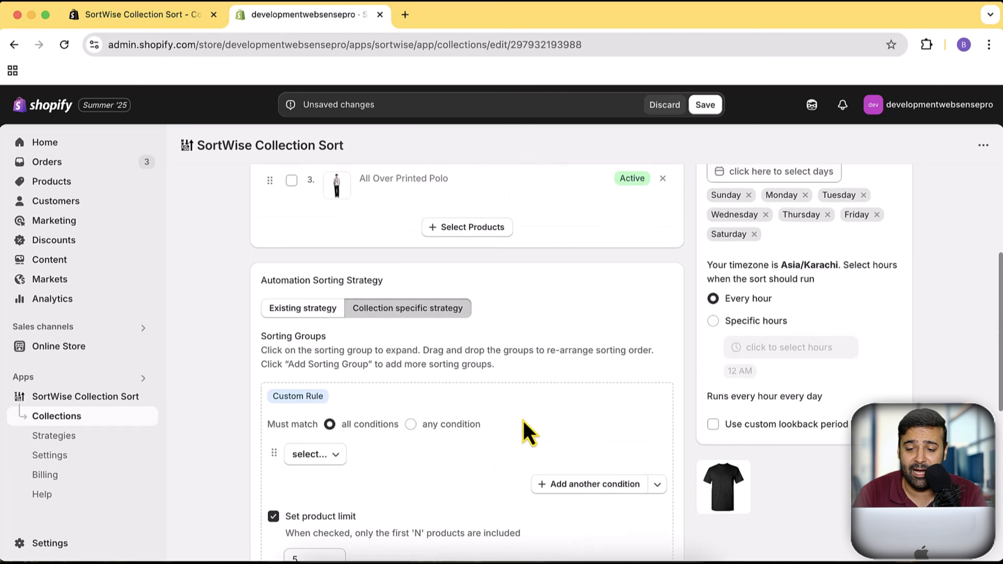
scroll(528, 432, up, 2)
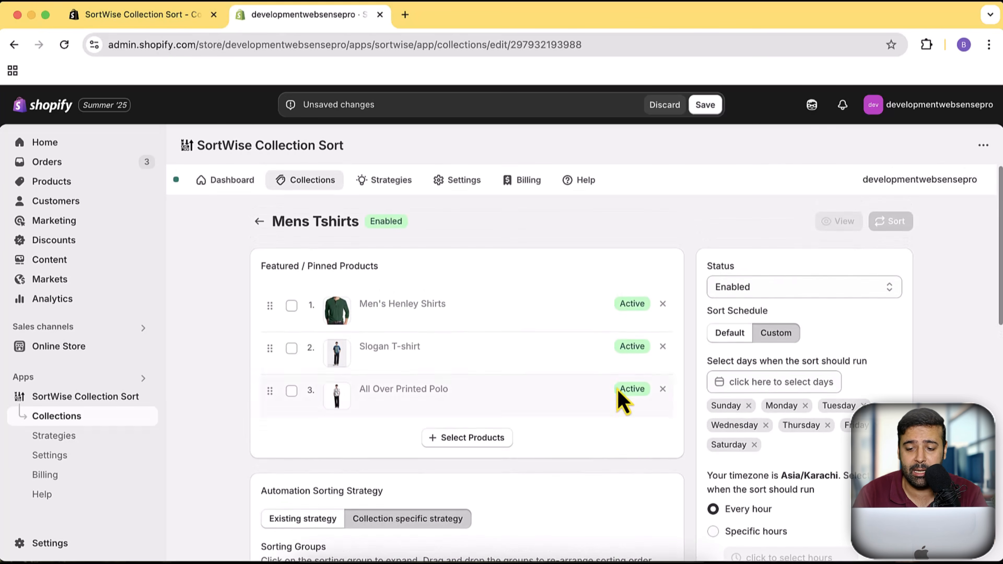
scroll(448, 385, down, 12)
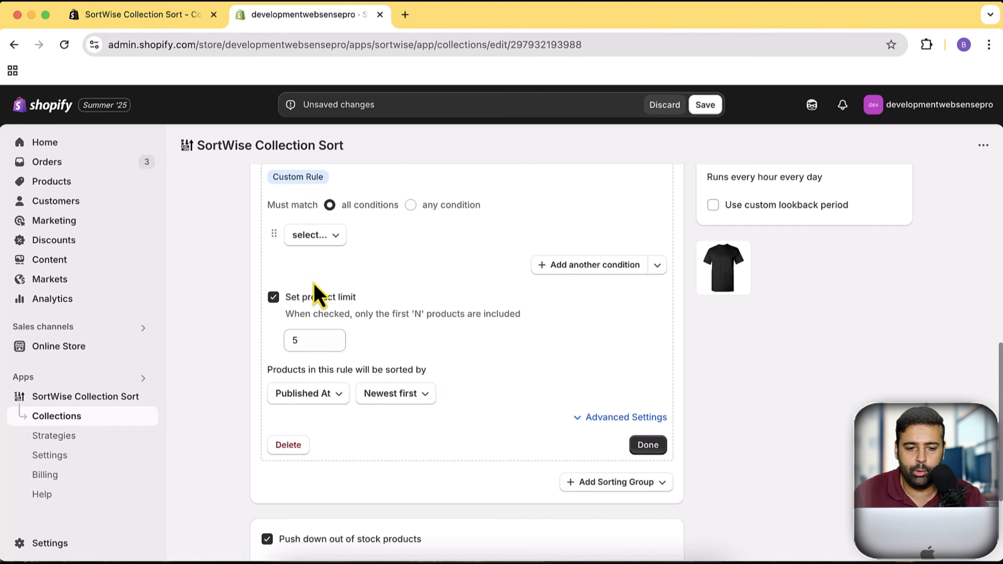
click(302, 342)
key(BackSpace)
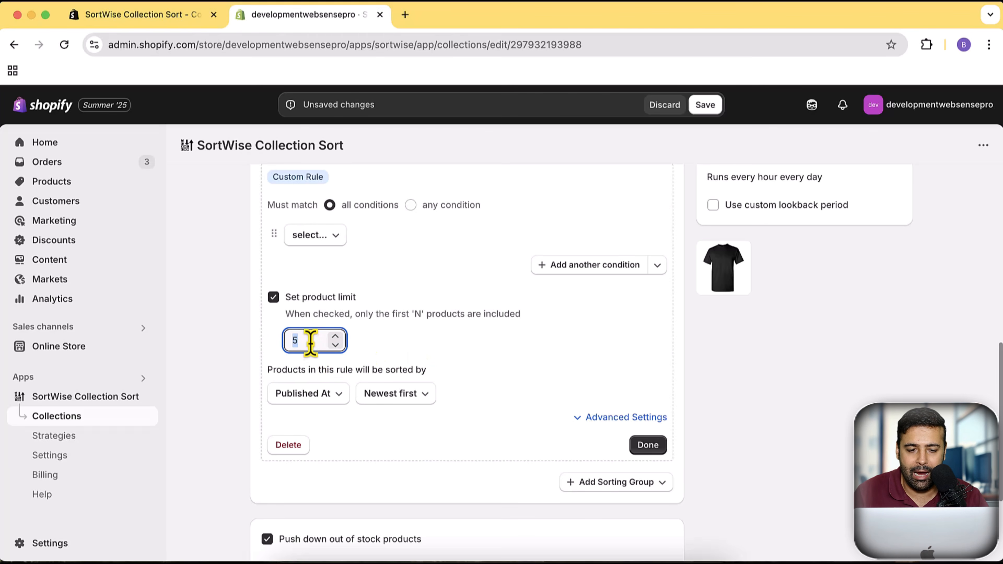
drag(311, 341, 268, 344)
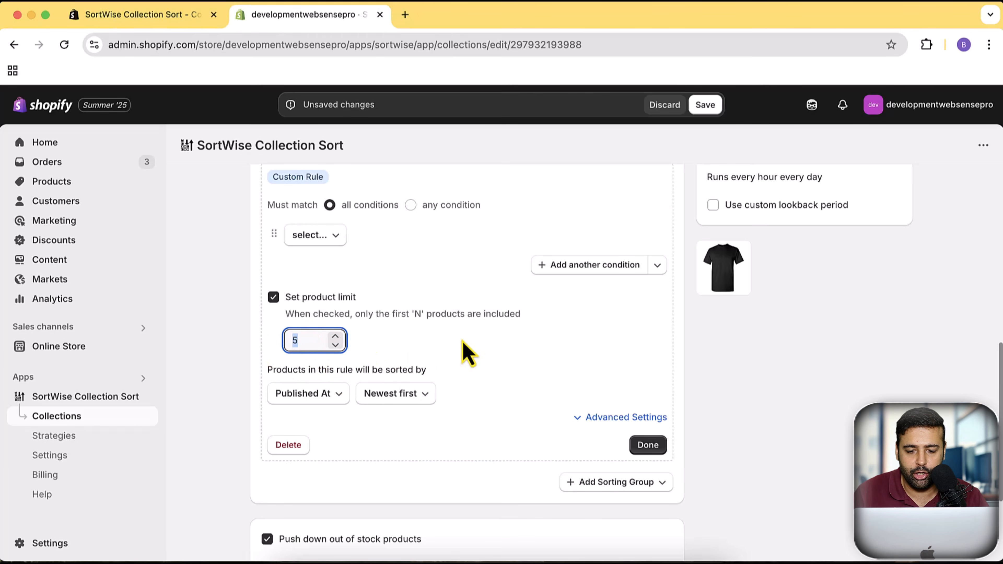
scroll(462, 342, down, 1)
- Add a second Custom Rule sorting group and enable its product limit
click(651, 484)
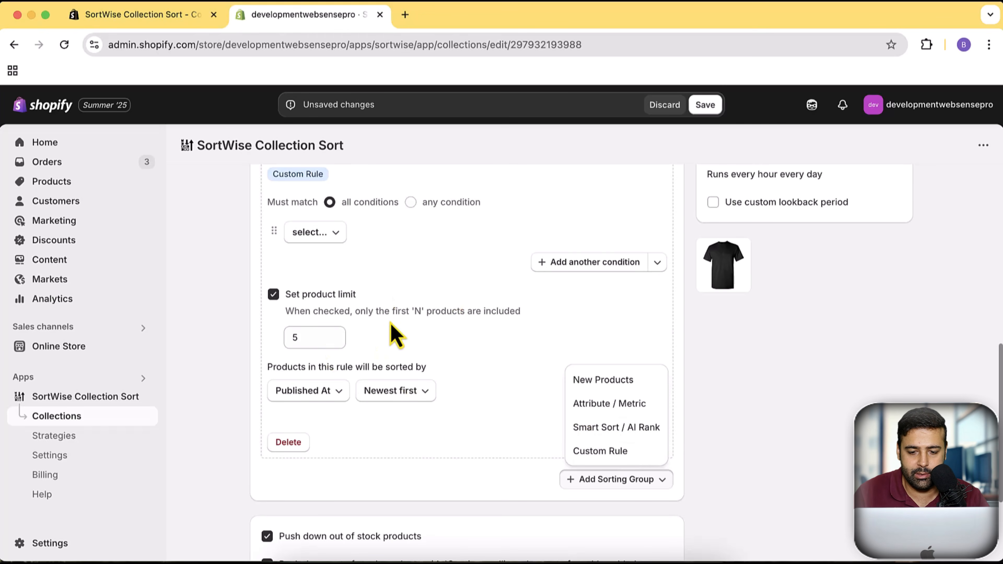
click(615, 451)
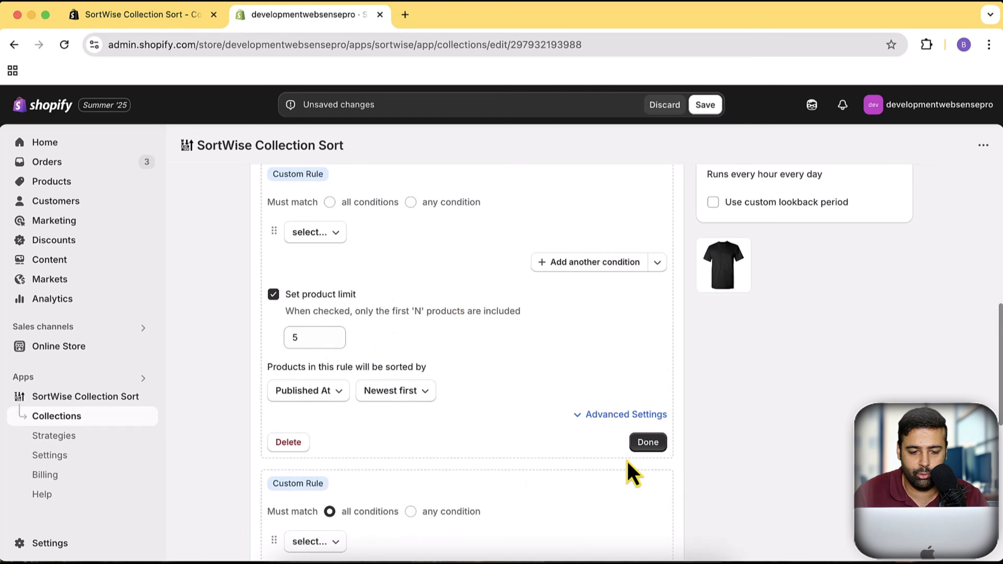
scroll(524, 315, down, 8)
scroll(517, 352, up, 2)
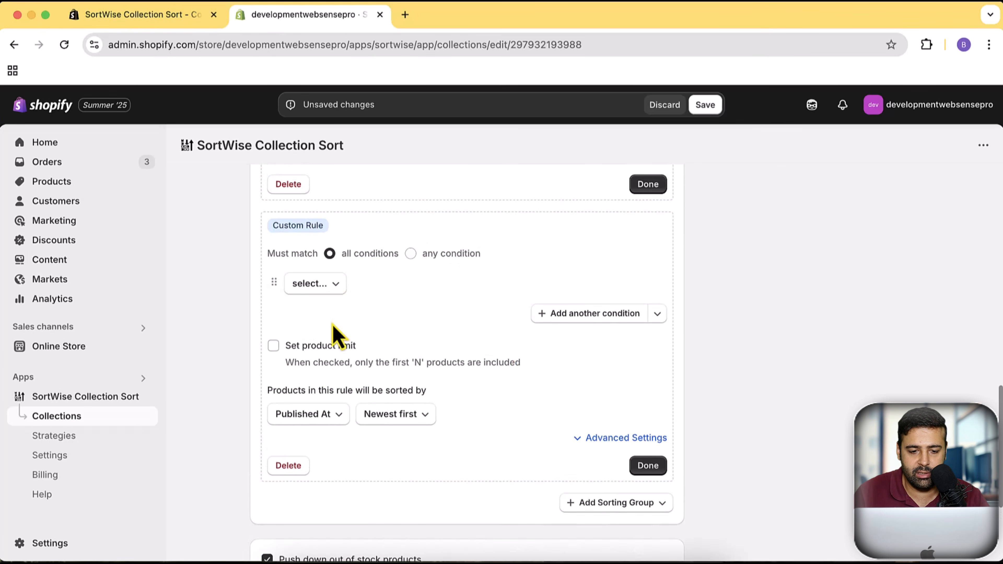
click(328, 347)
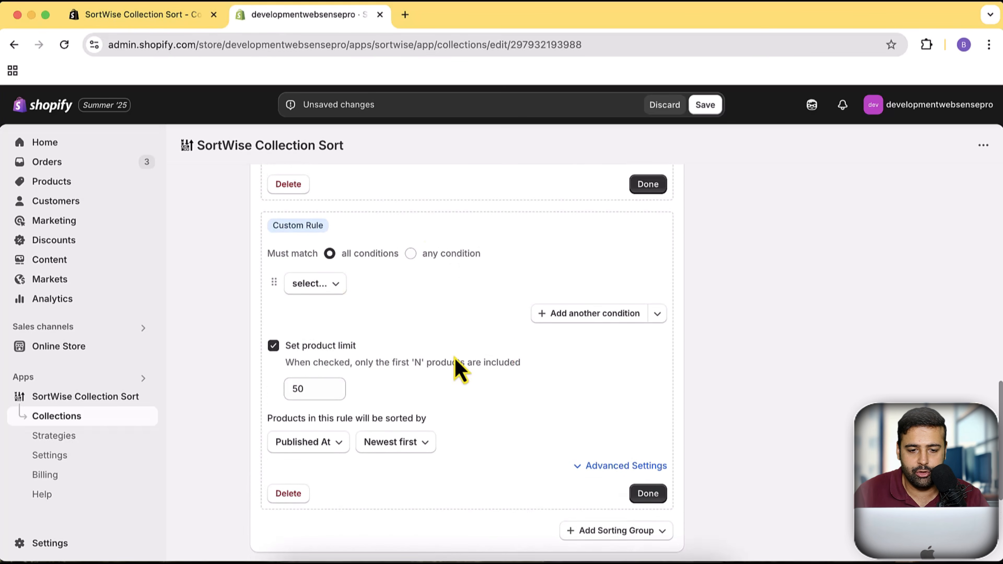
- Compare the product limits of the two Custom Rule groups and delete the second group
scroll(454, 358, up, 7)
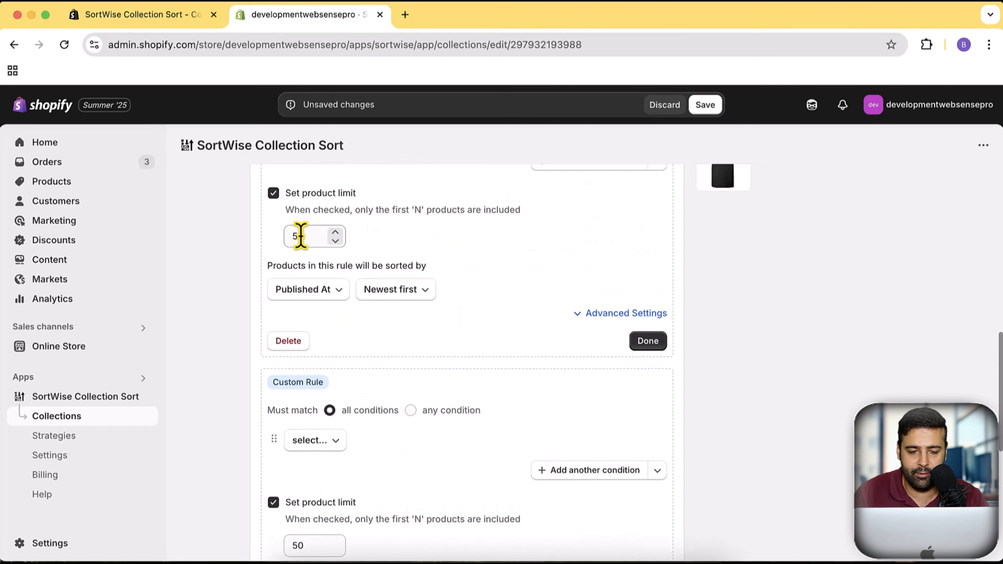
drag(298, 235, 288, 235)
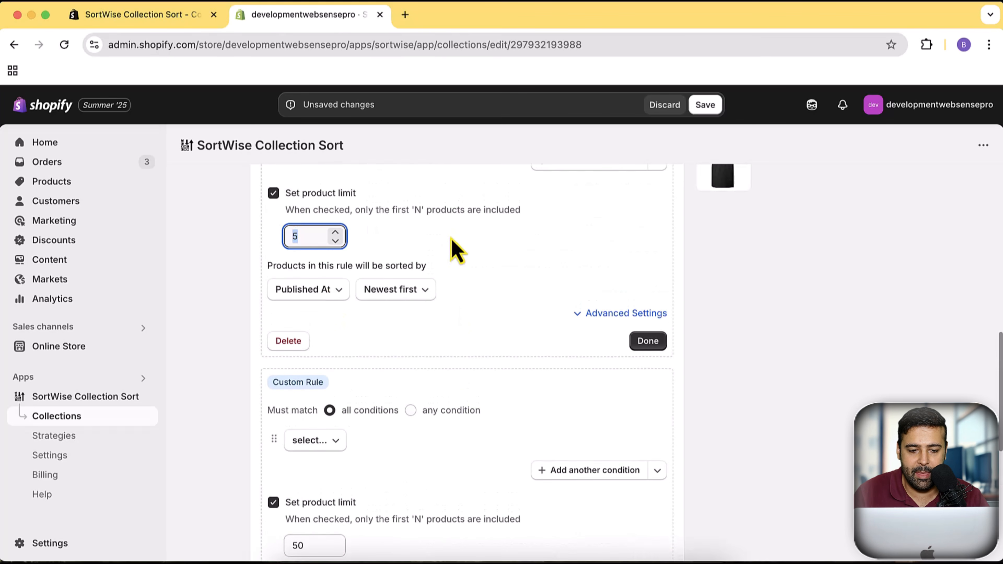
scroll(451, 238, down, 6)
scroll(462, 269, up, 4)
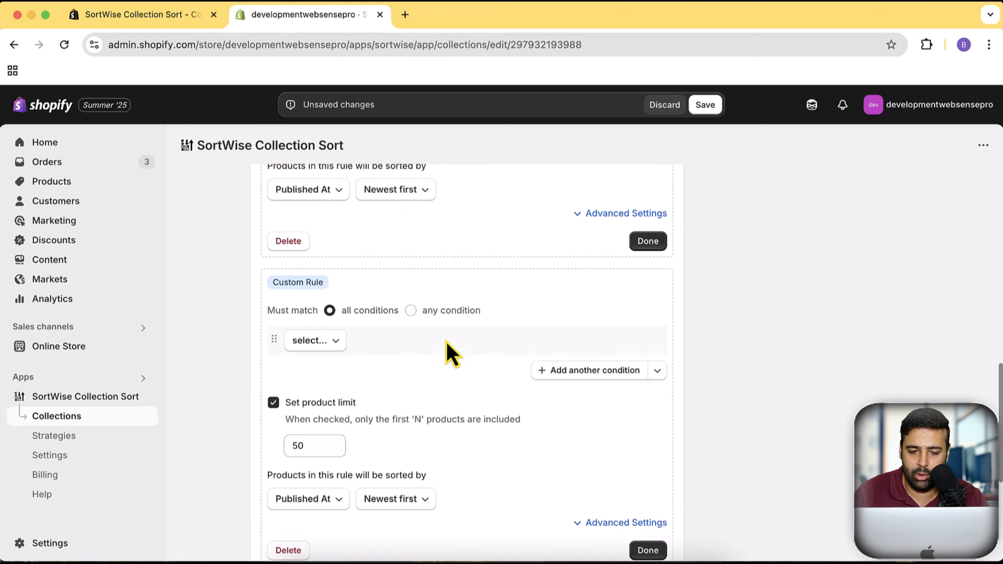
scroll(442, 351, down, 3)
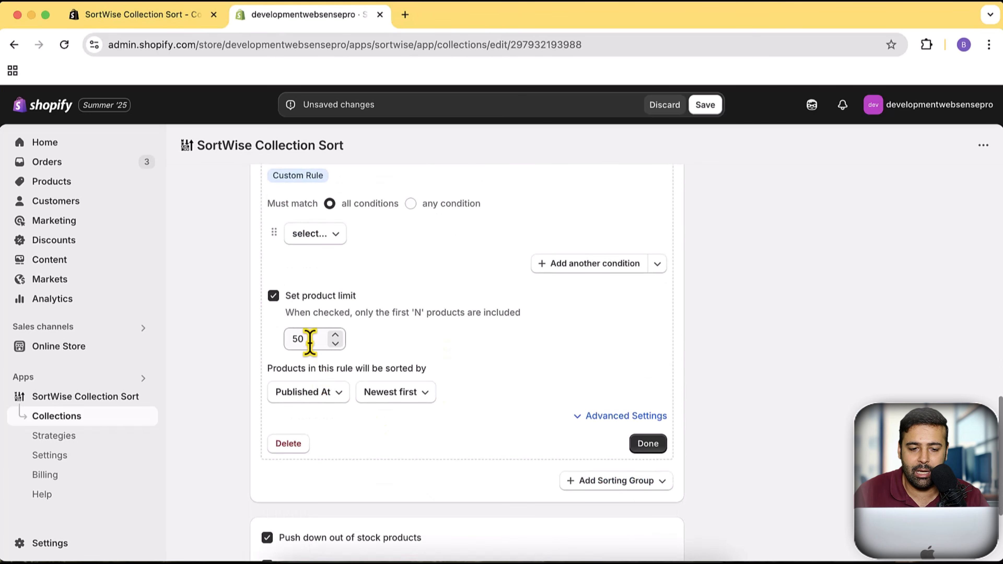
scroll(395, 316, up, 6)
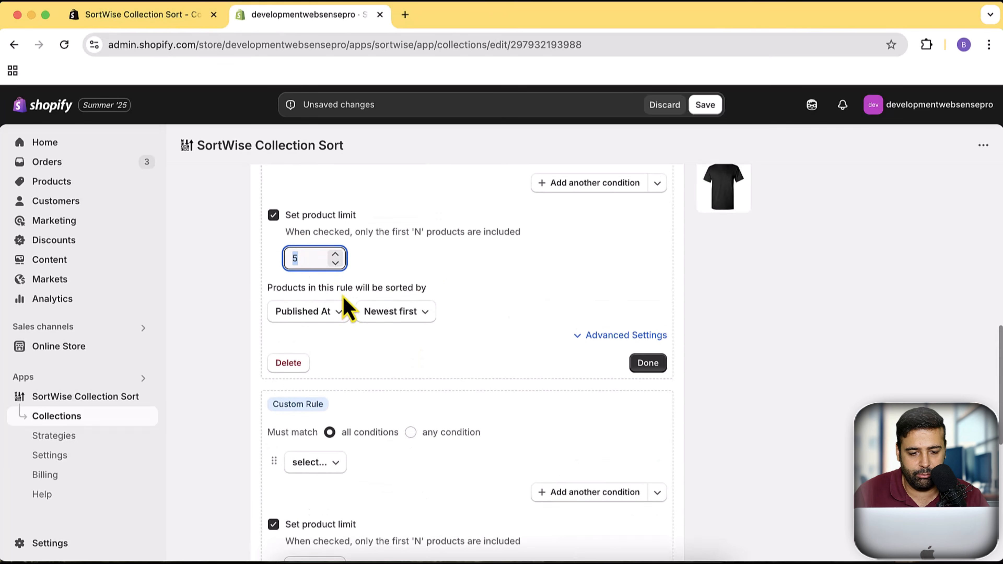
scroll(463, 272, down, 1)
scroll(467, 277, down, 6)
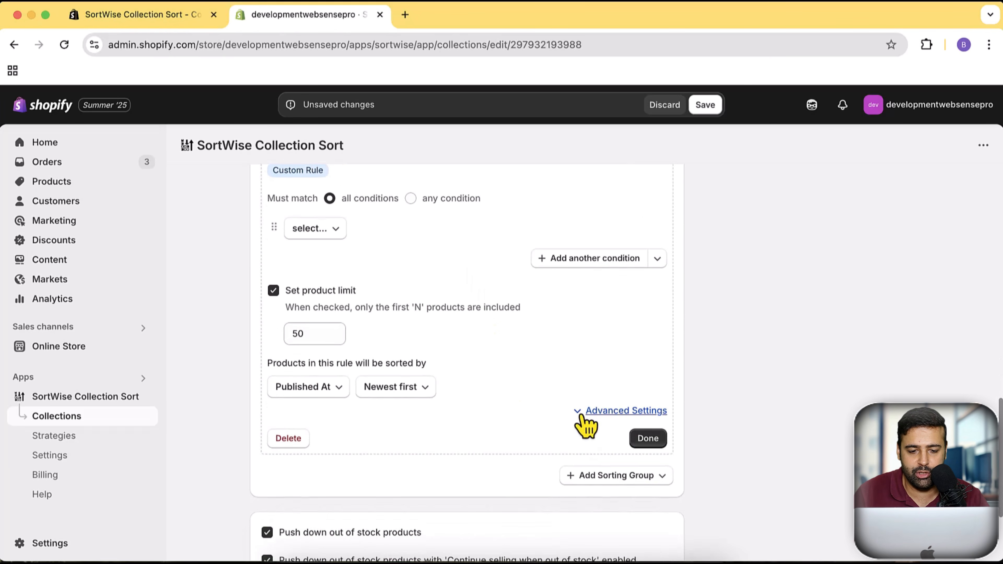
scroll(571, 415, down, 4)
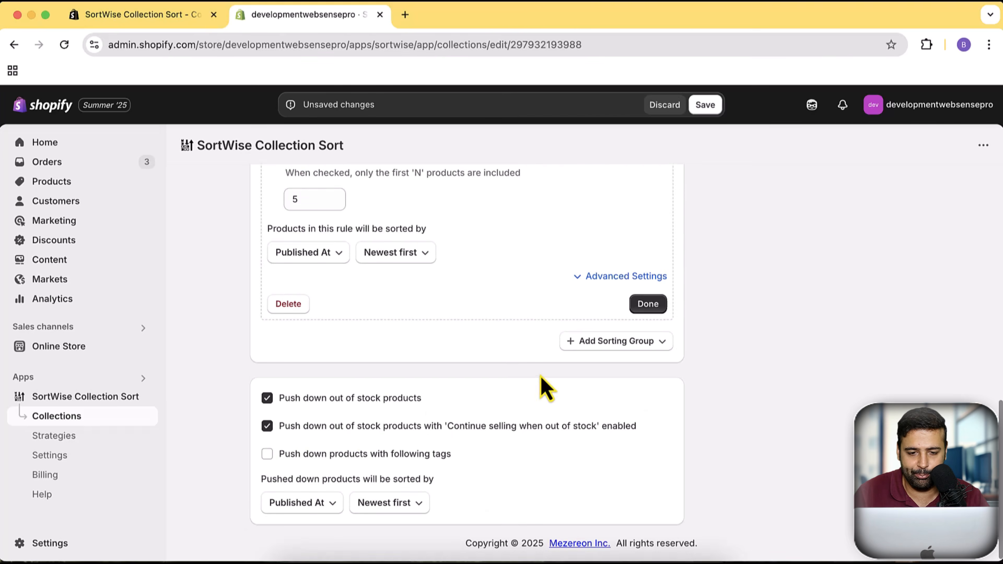
- Switch the Mens Tshirts collection's sort schedule from Custom to Default
scroll(545, 389, up, 9)
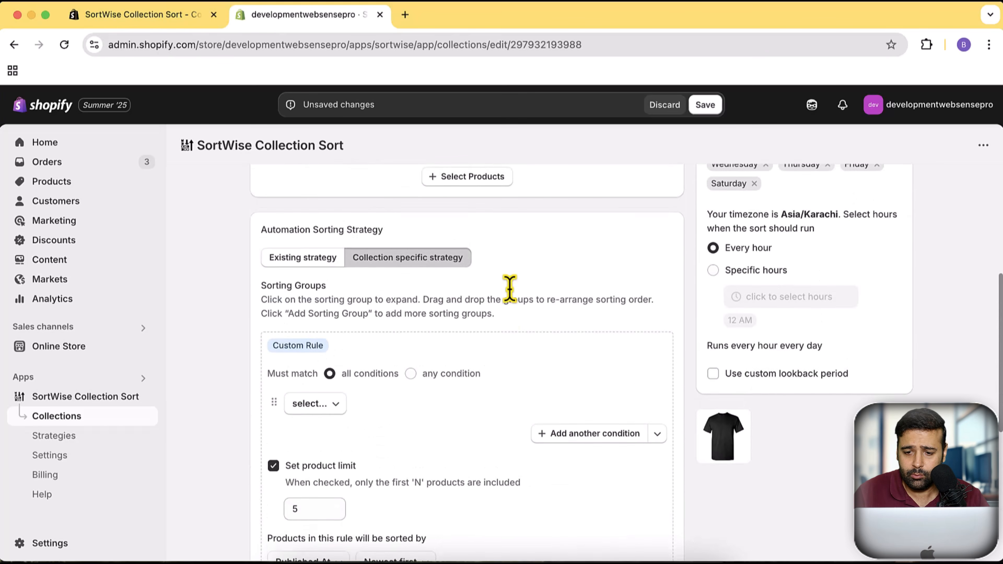
scroll(509, 289, up, 4)
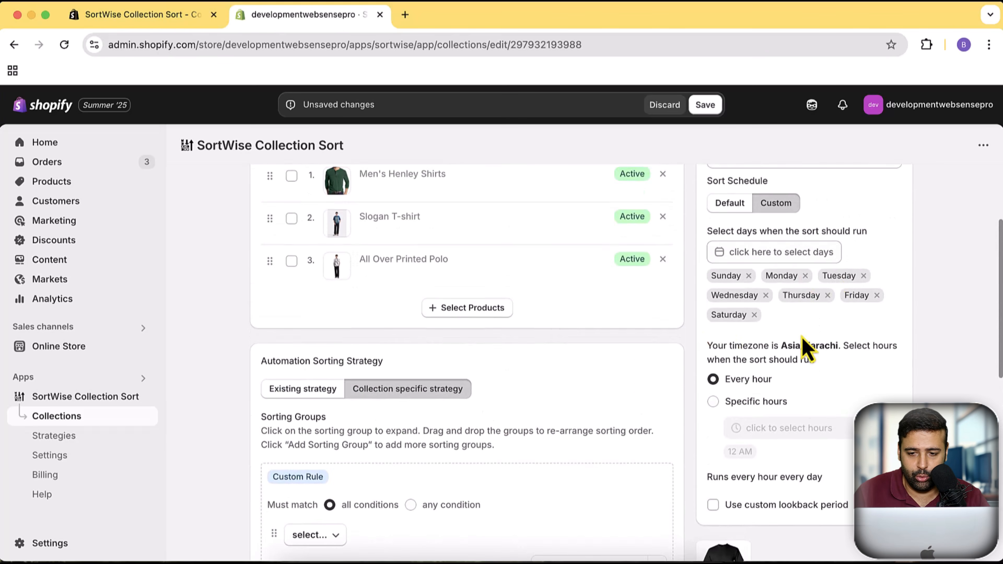
scroll(837, 351, up, 2)
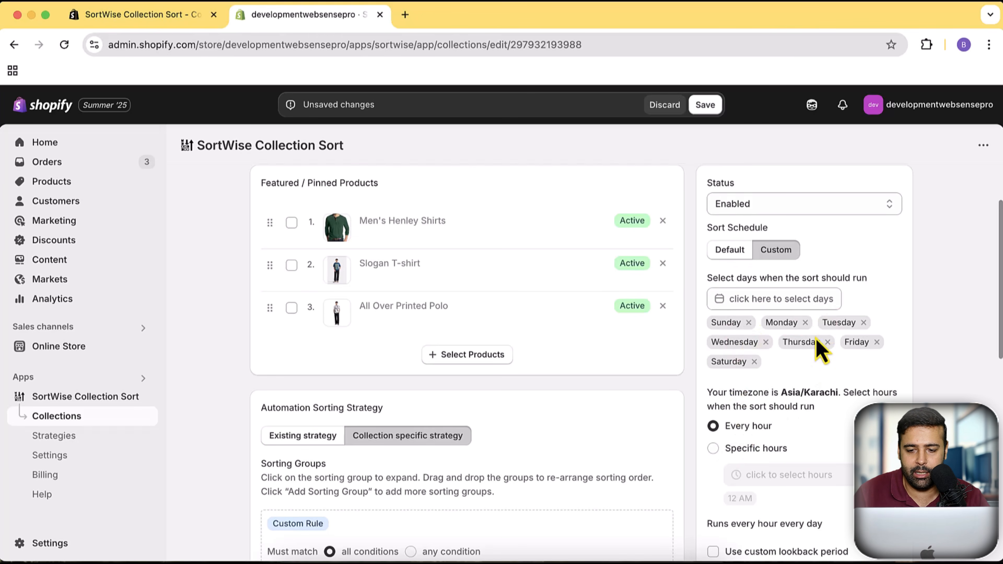
click(730, 251)
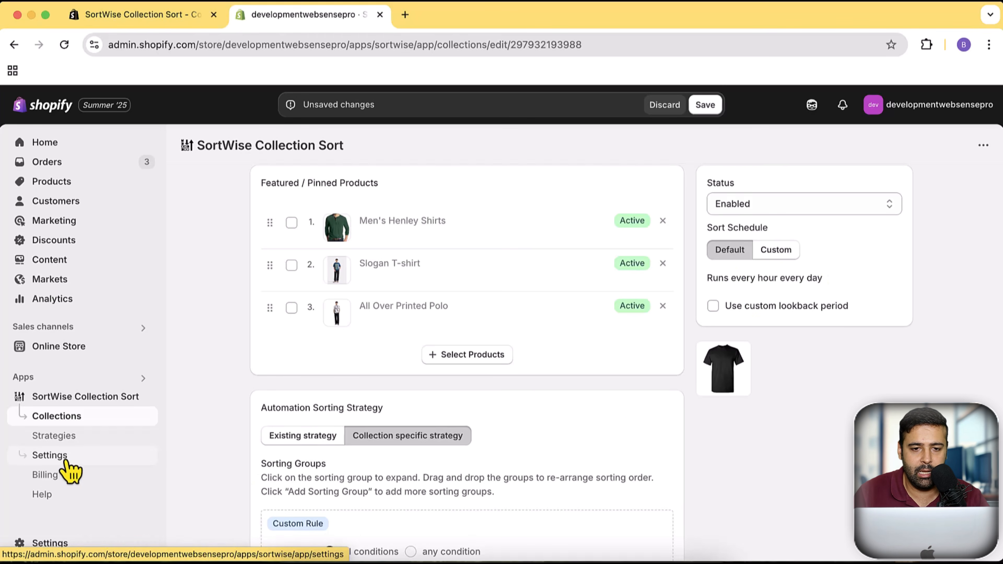
- Examine the SortWise default sort schedule's Every hour and Specific hours options and the configured lookback periods, keeping the schedule at every hour
click(458, 17)
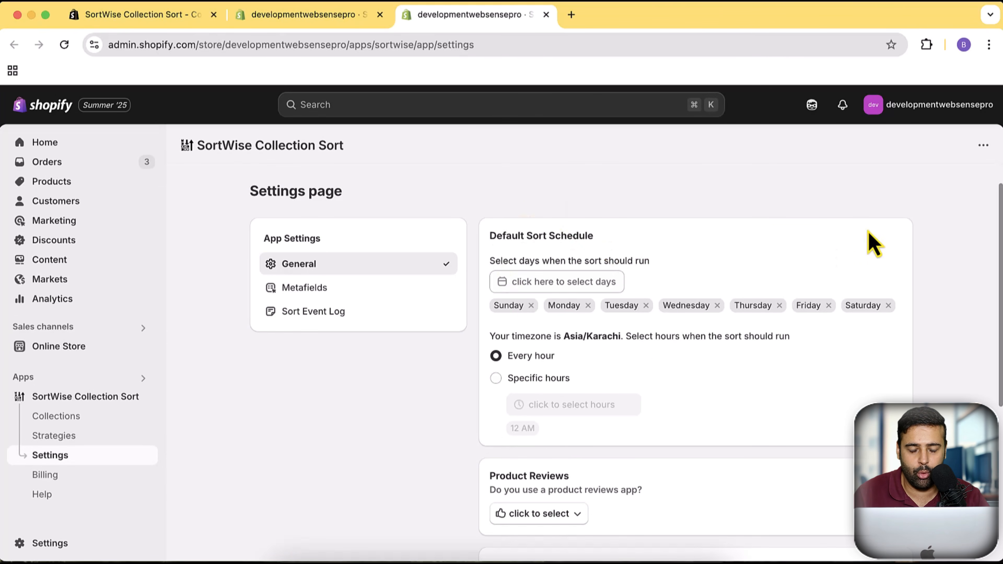
scroll(873, 243, down, 2)
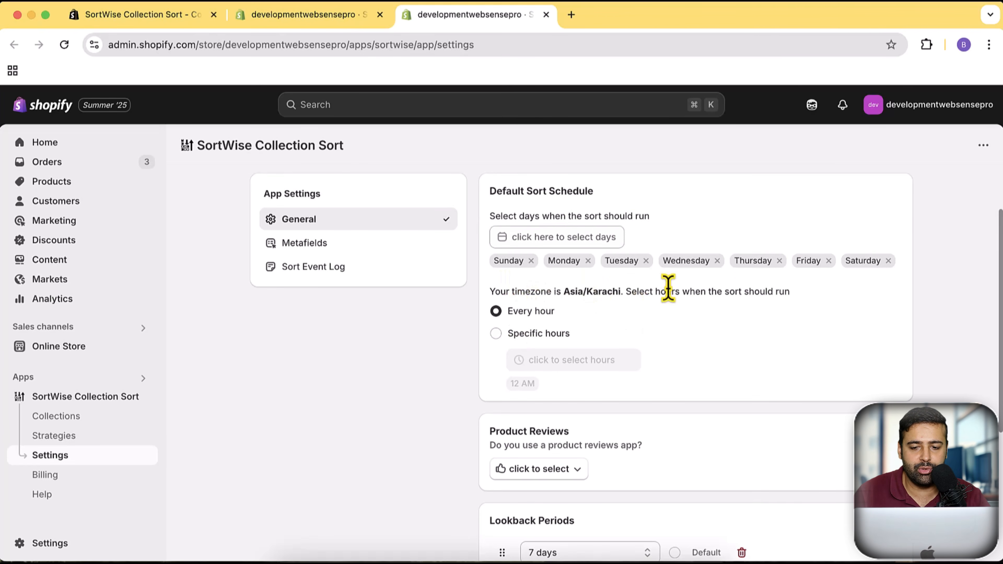
scroll(912, 248, down, 3)
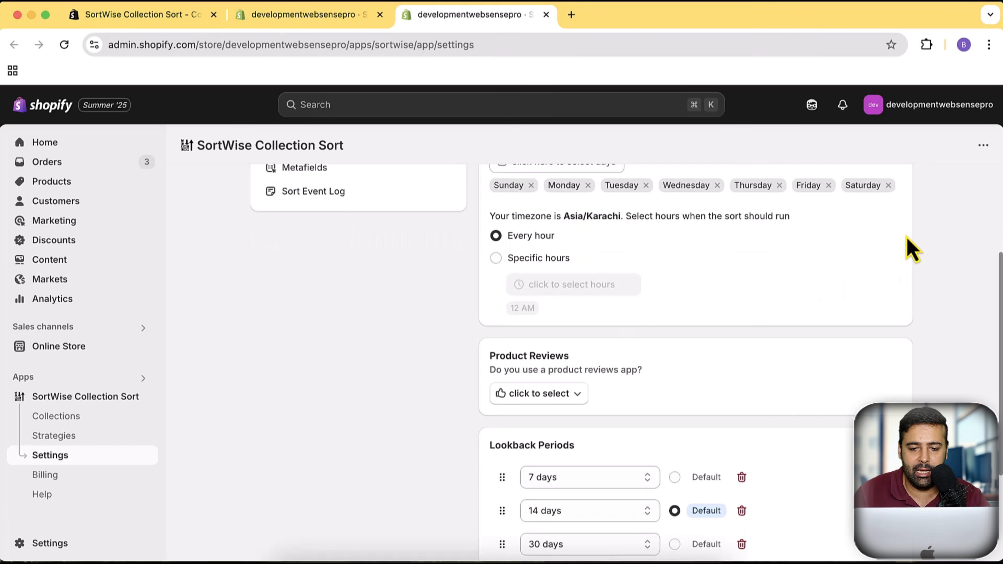
click(513, 259)
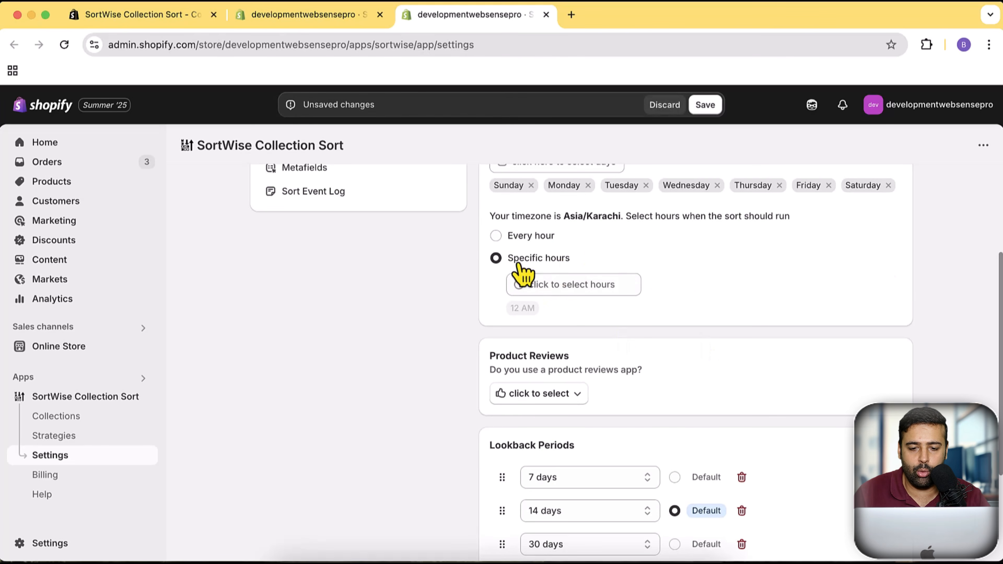
click(517, 236)
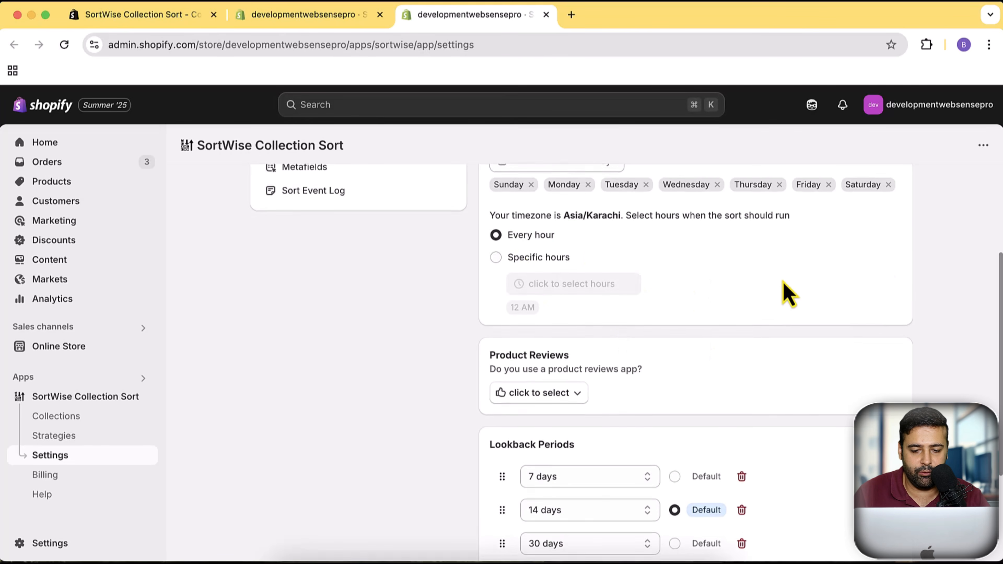
scroll(788, 284, down, 3)
scroll(787, 259, down, 3)
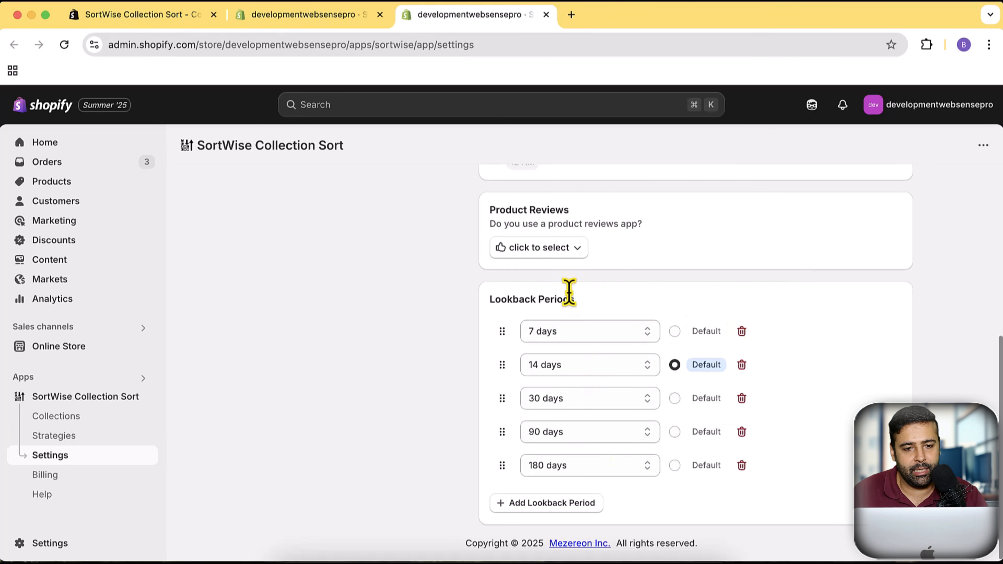
- Examine the product attributes and product metrics available as conditions for the Mens Tshirts collection's Custom Rule
click(349, 25)
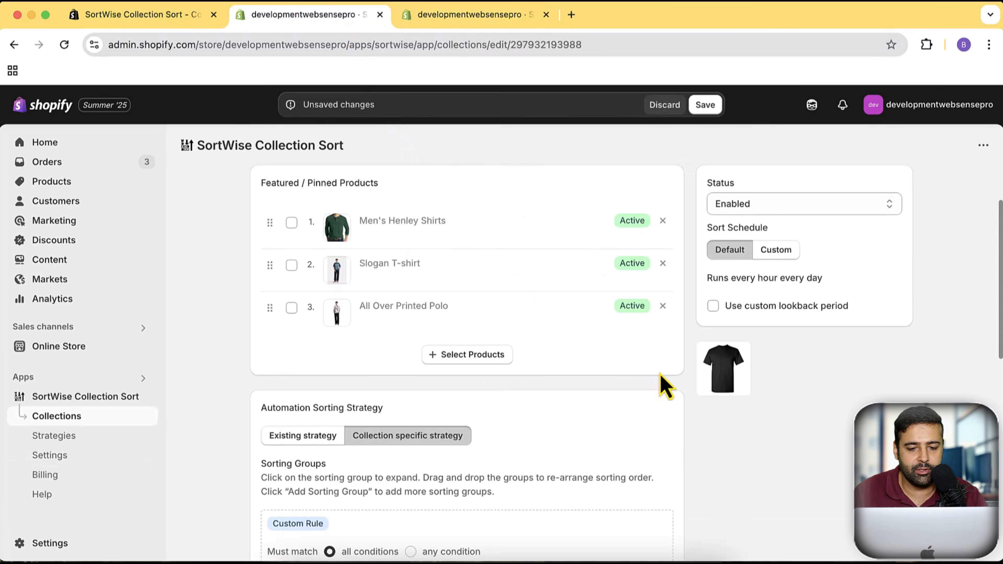
scroll(681, 224, down, 10)
scroll(685, 205, down, 2)
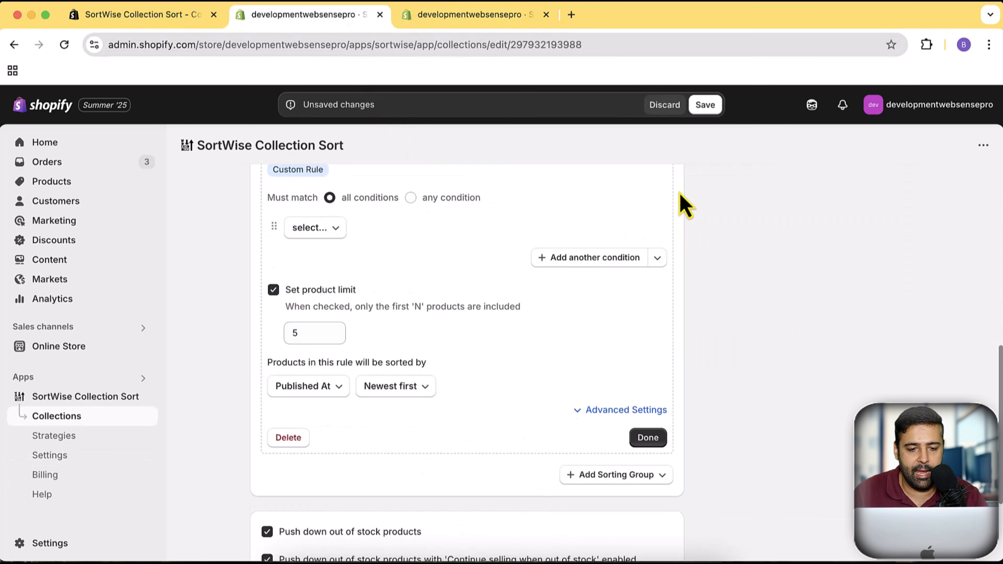
scroll(566, 363, up, 3)
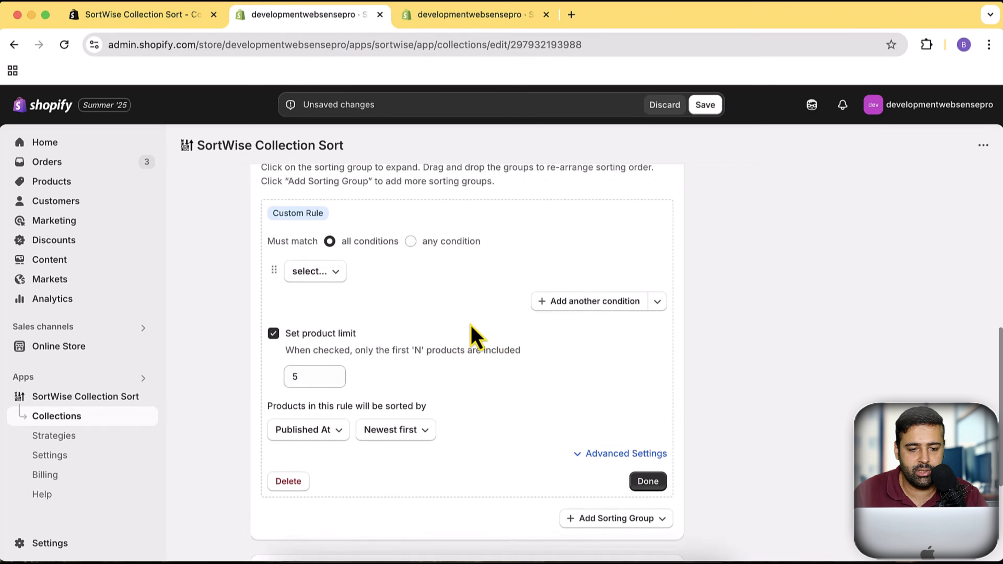
click(332, 283)
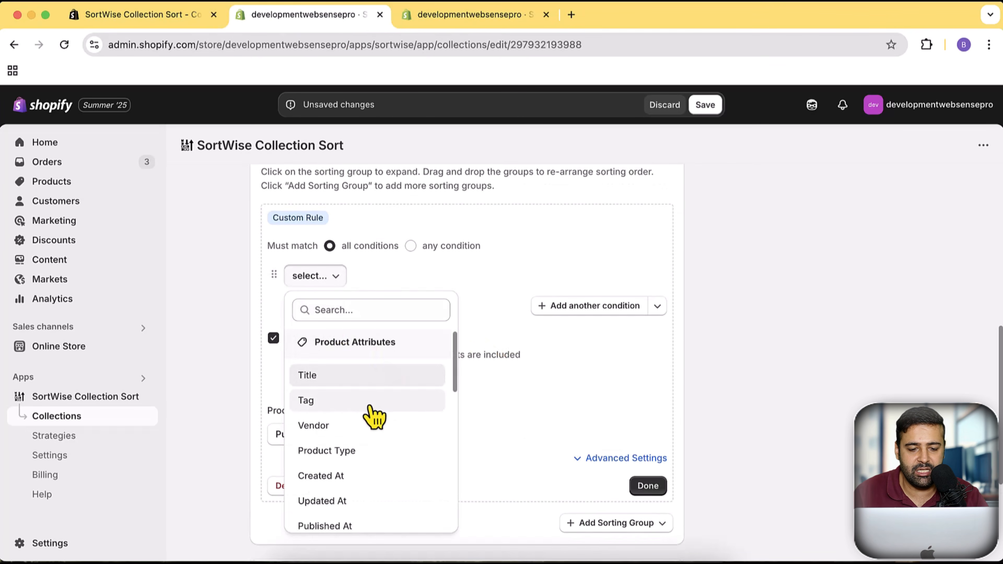
scroll(374, 407, down, 10)
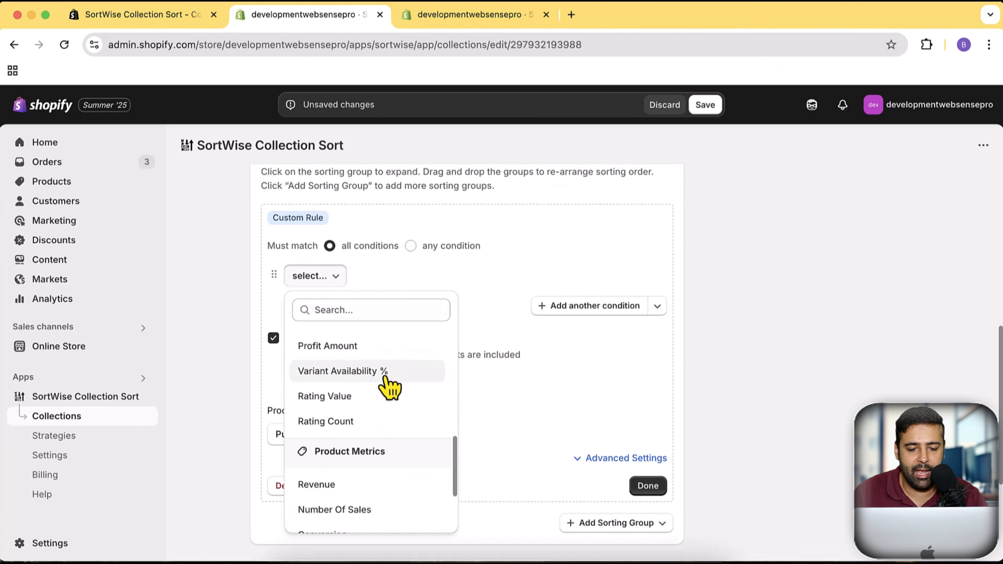
scroll(386, 380, down, 1)
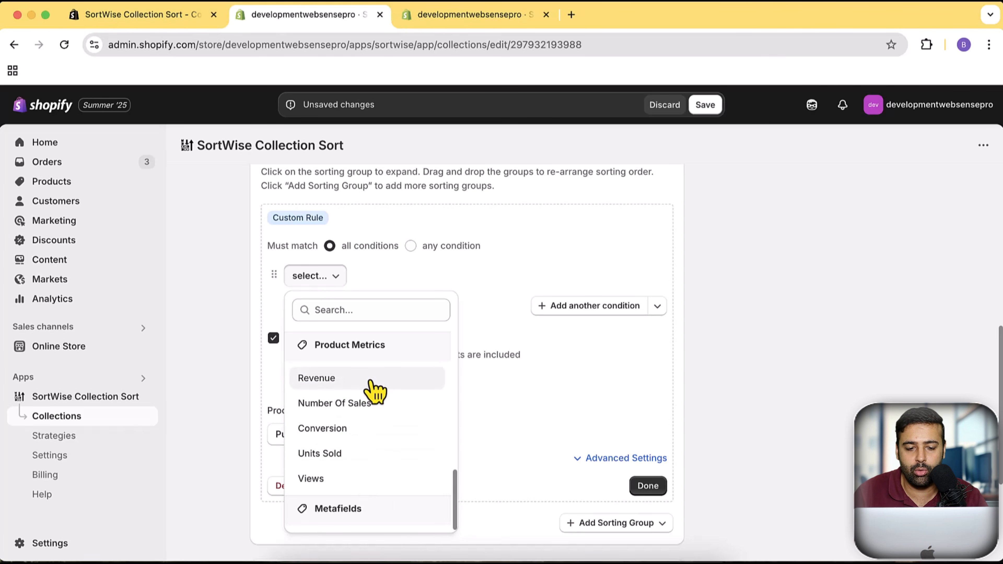
- Compare the Custom Rule's product metric conditions with the default lookback period in the SortWise settings
click(466, 15)
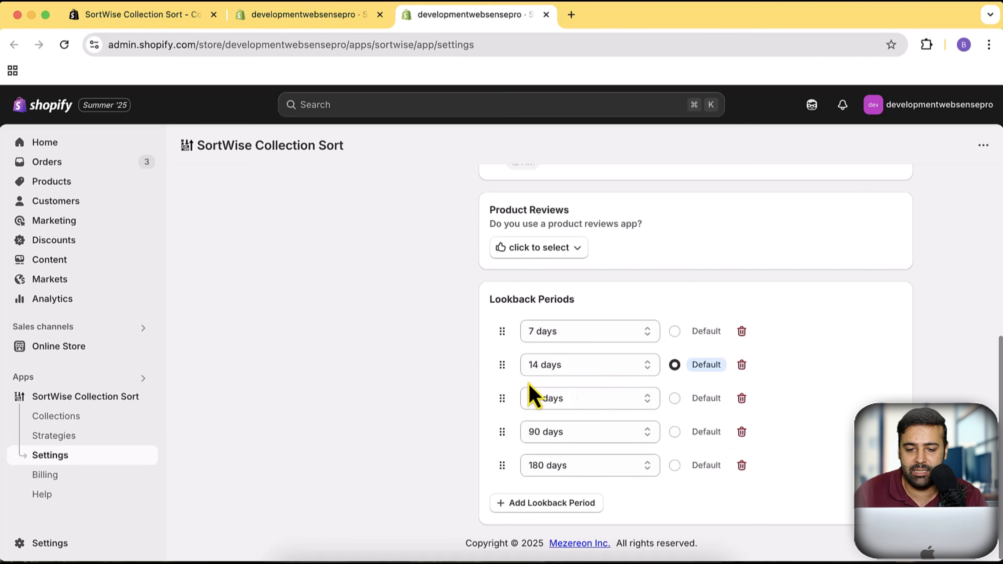
click(335, 16)
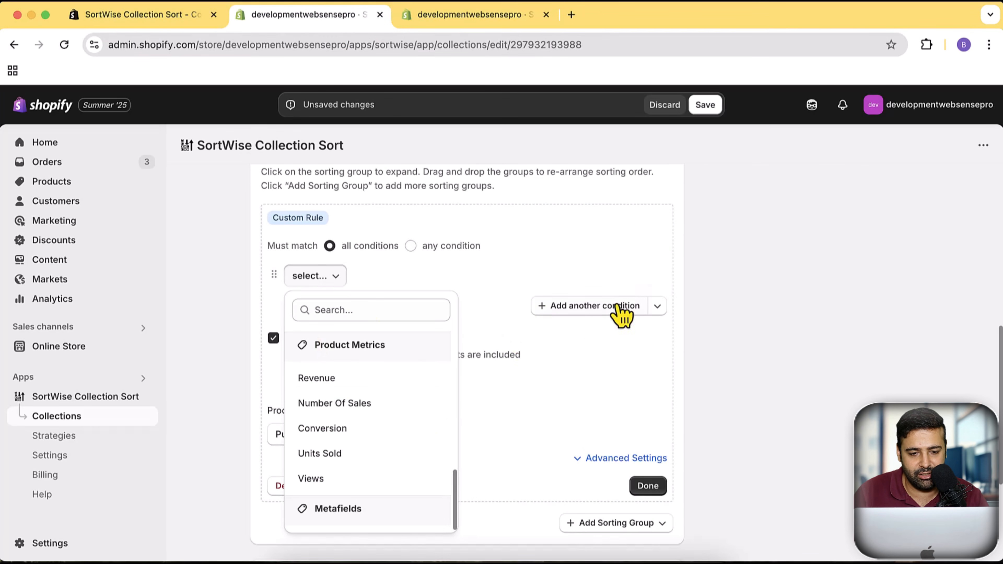
click(718, 381)
scroll(714, 367, up, 5)
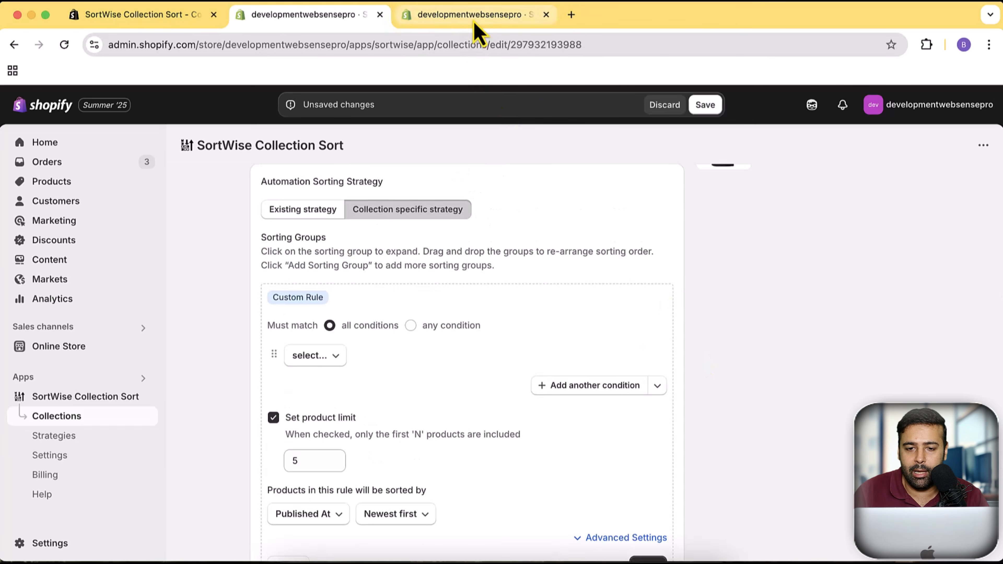
click(476, 15)
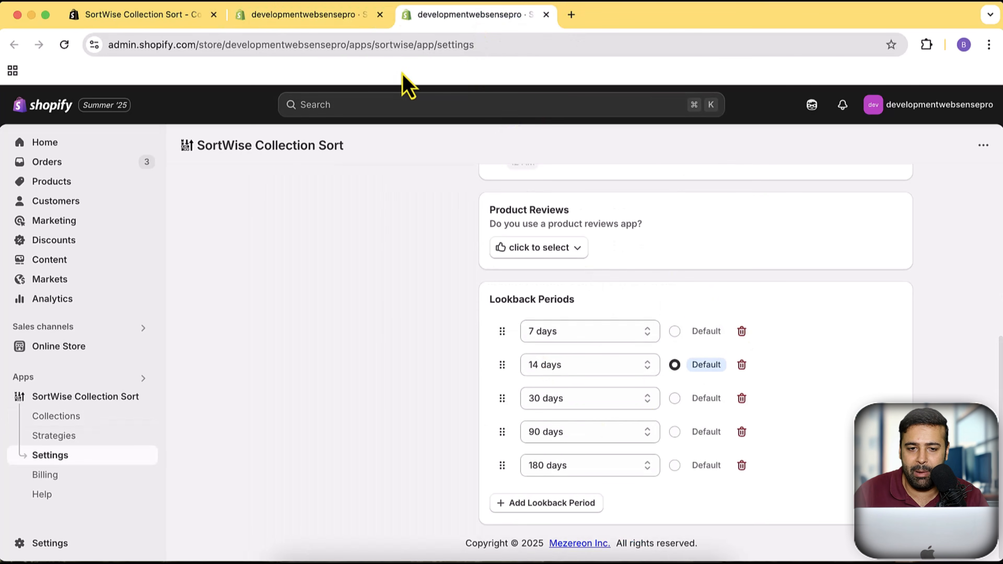
- Try the custom lookback period option for the Mens Tshirts collection, and turn it off again
click(340, 16)
scroll(466, 356, up, 3)
scroll(795, 435, up, 2)
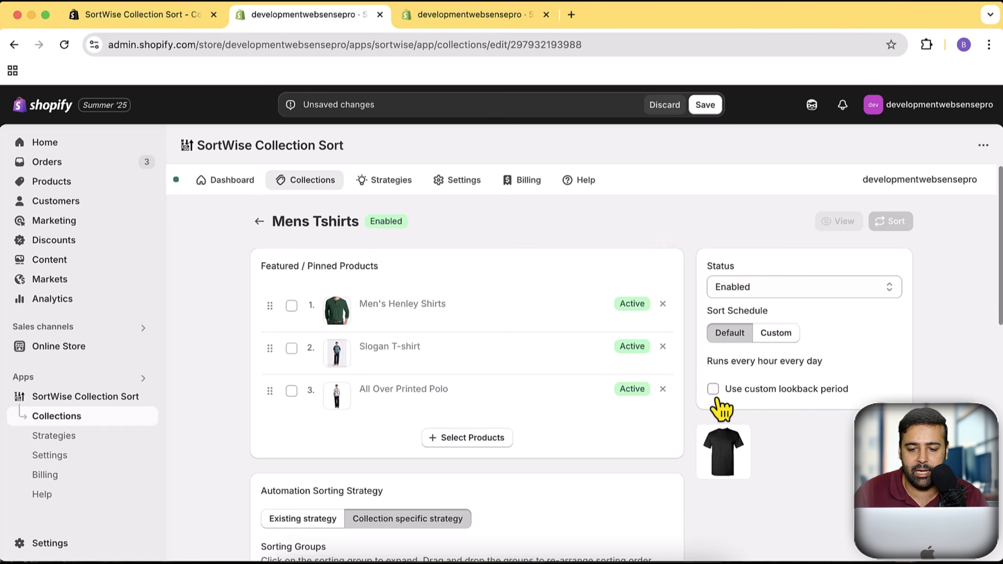
click(713, 389)
scroll(750, 395, down, 1)
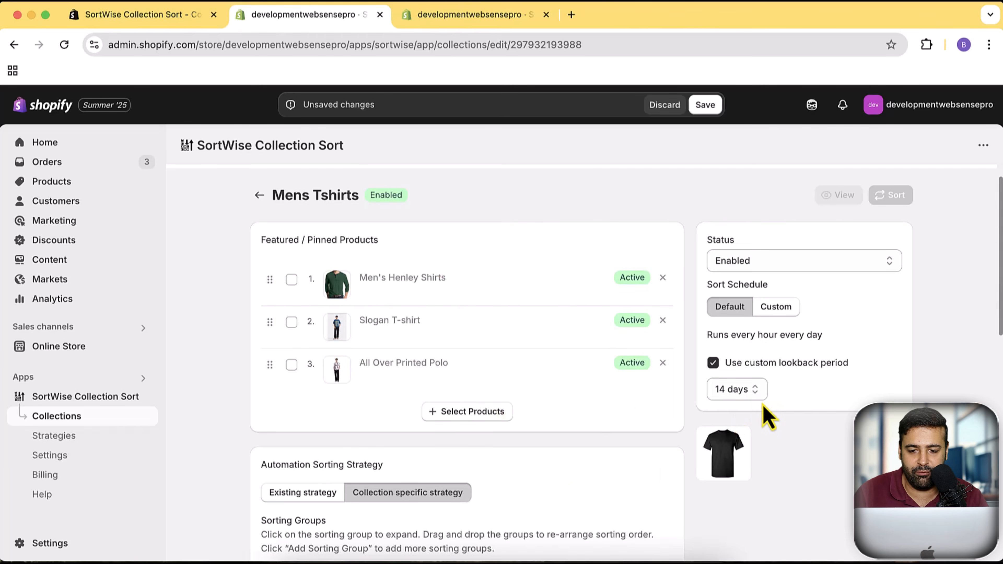
click(713, 363)
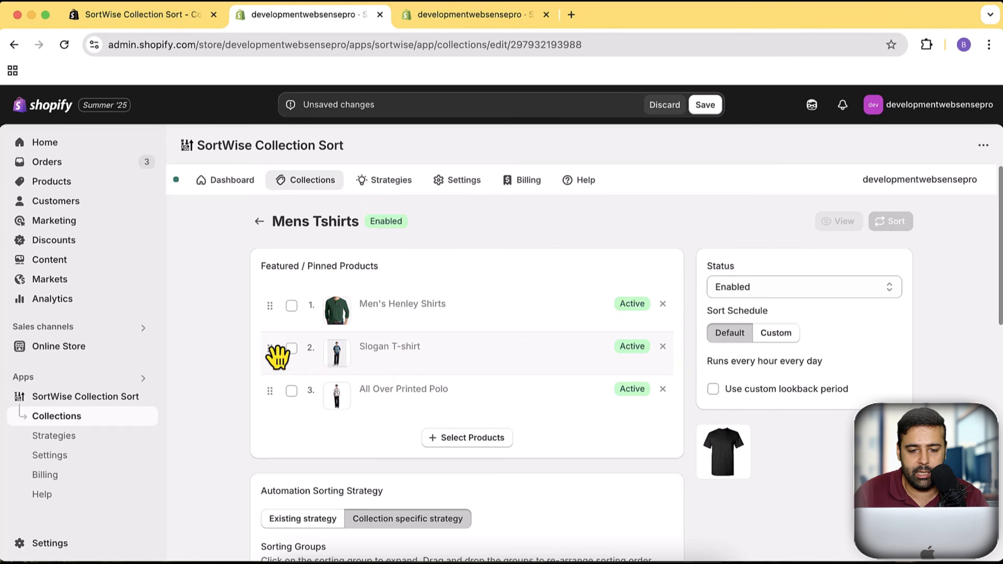
- Move Slogan T-shirt to first place in the pinned products, save the collection settings, and run the sort
drag(279, 348, 278, 312)
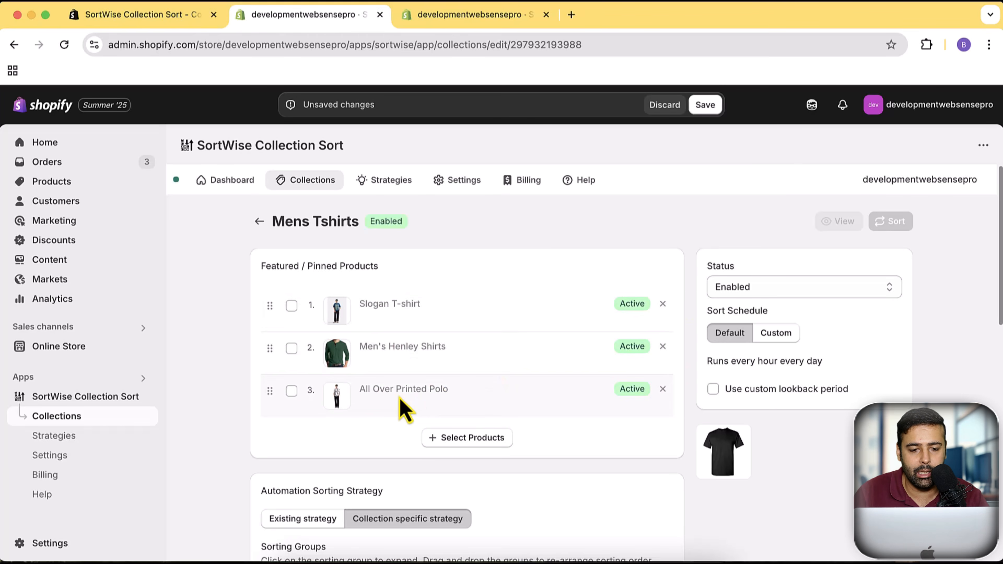
click(705, 105)
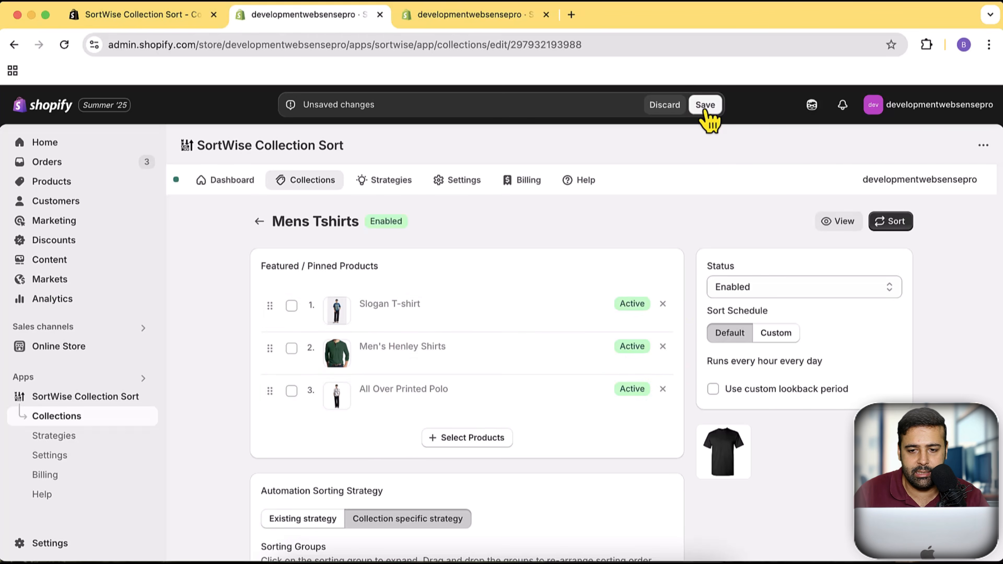
click(890, 222)
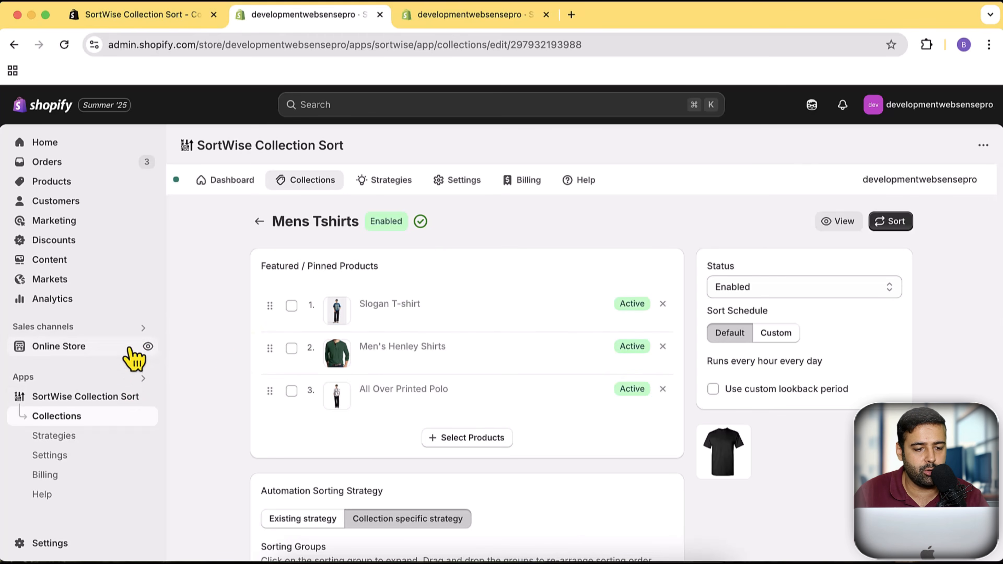
- View the Mens Tshirts collection in the online store and compare its product order with the pinned products
click(145, 347)
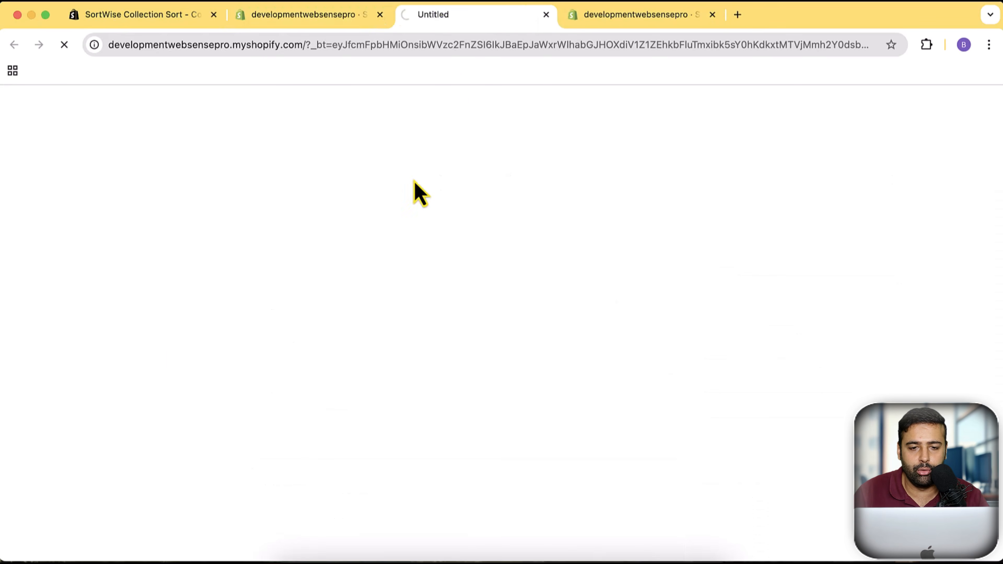
drag(482, 25, 336, 20)
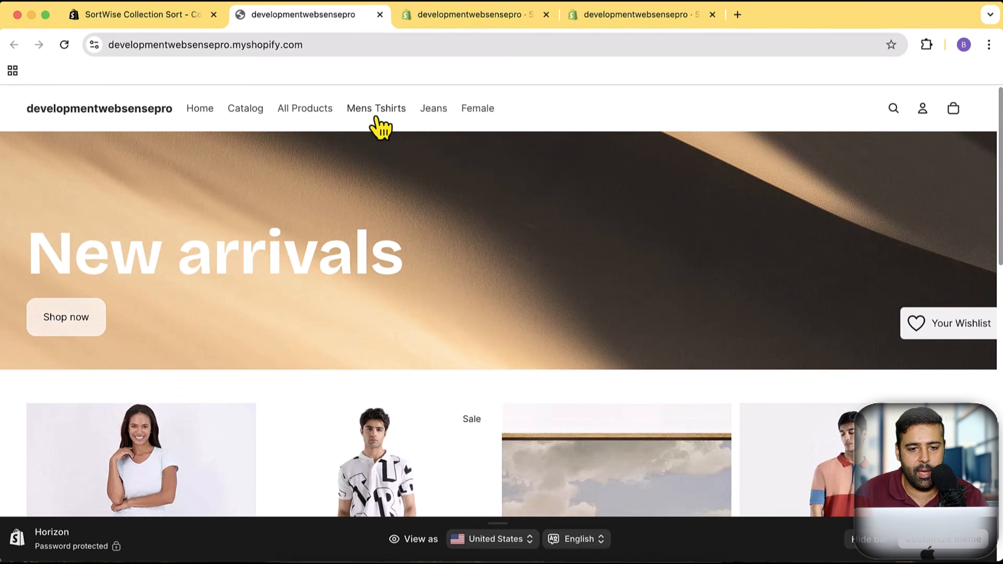
click(376, 118)
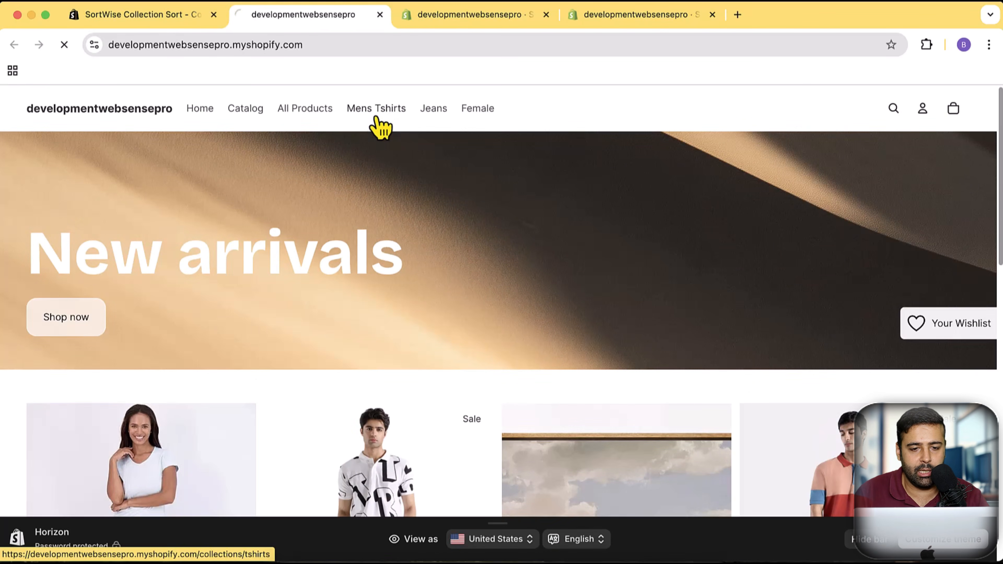
scroll(767, 208, down, 2)
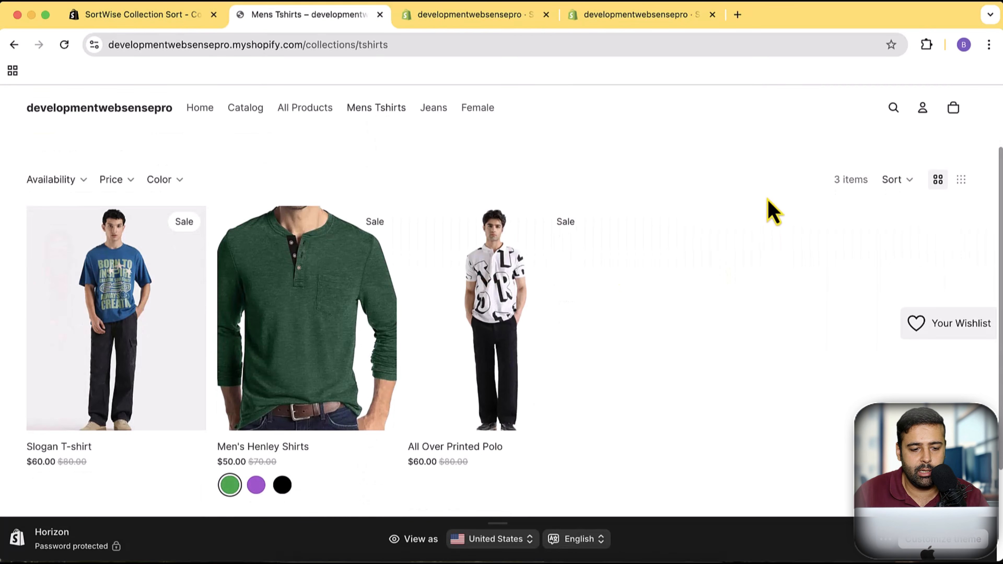
scroll(661, 381, down, 1)
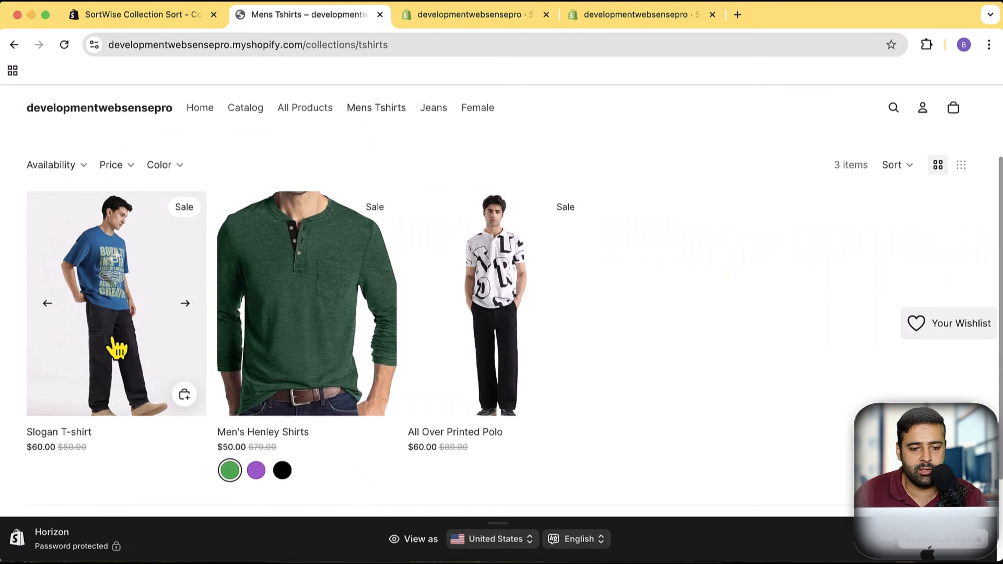
click(490, 16)
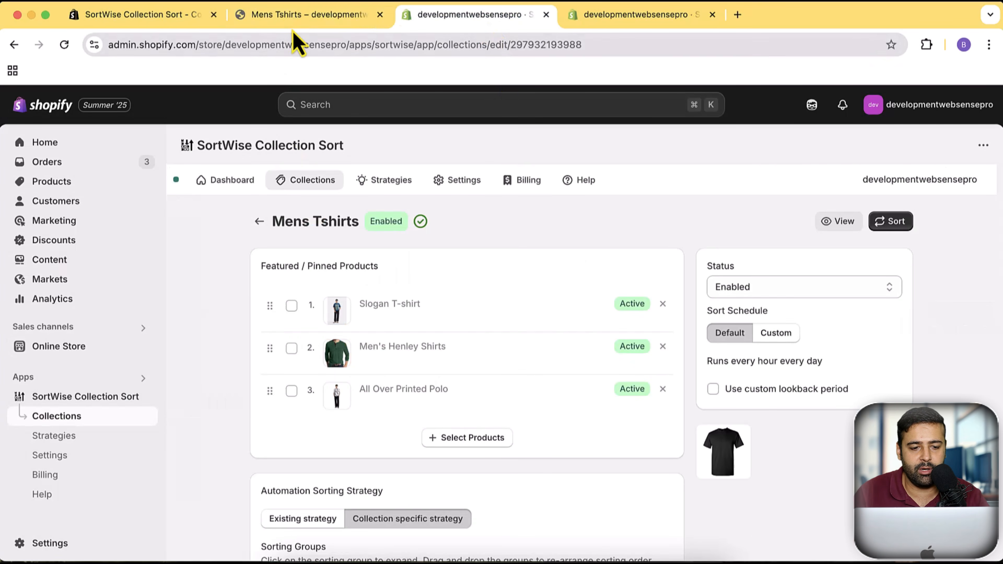
click(304, 16)
- Move Men's Henley Shirts to first place in the pinned products, save the change, and run the sort
click(470, 16)
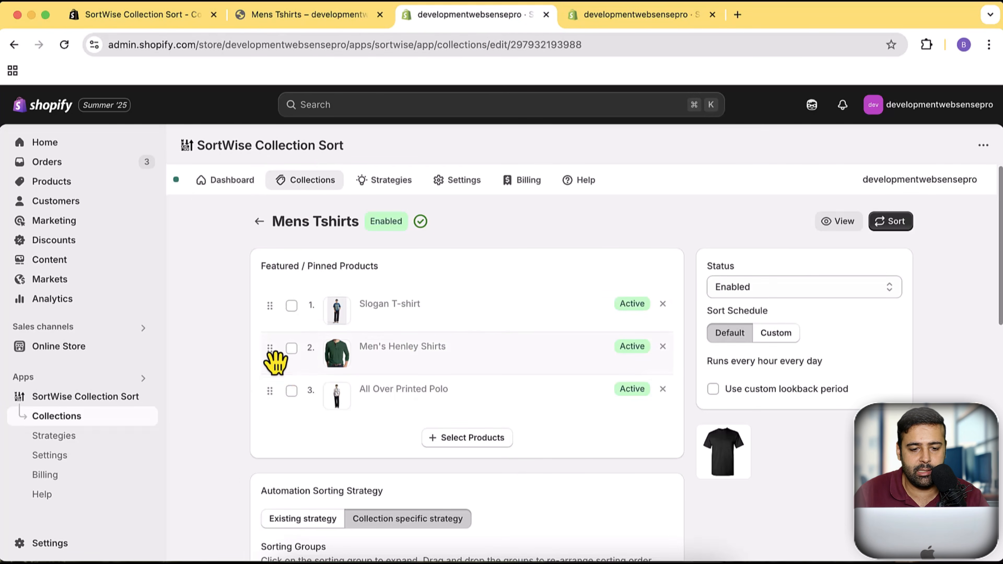
drag(276, 362, 275, 322)
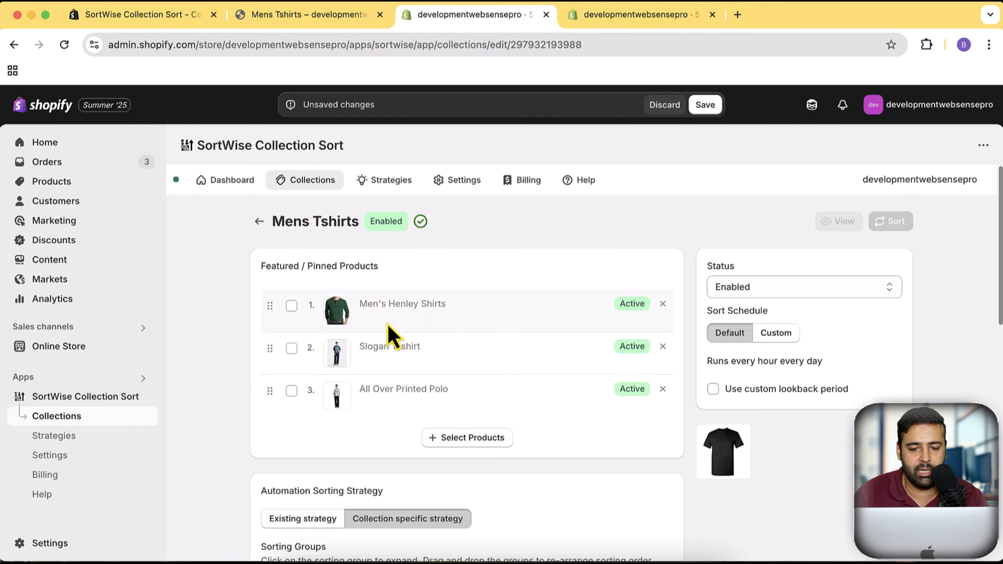
click(704, 106)
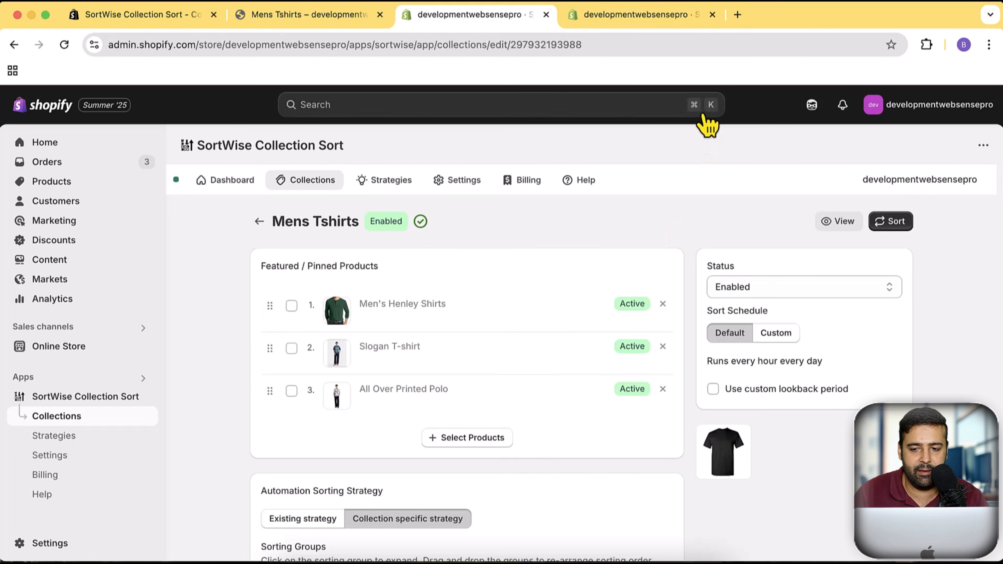
click(893, 222)
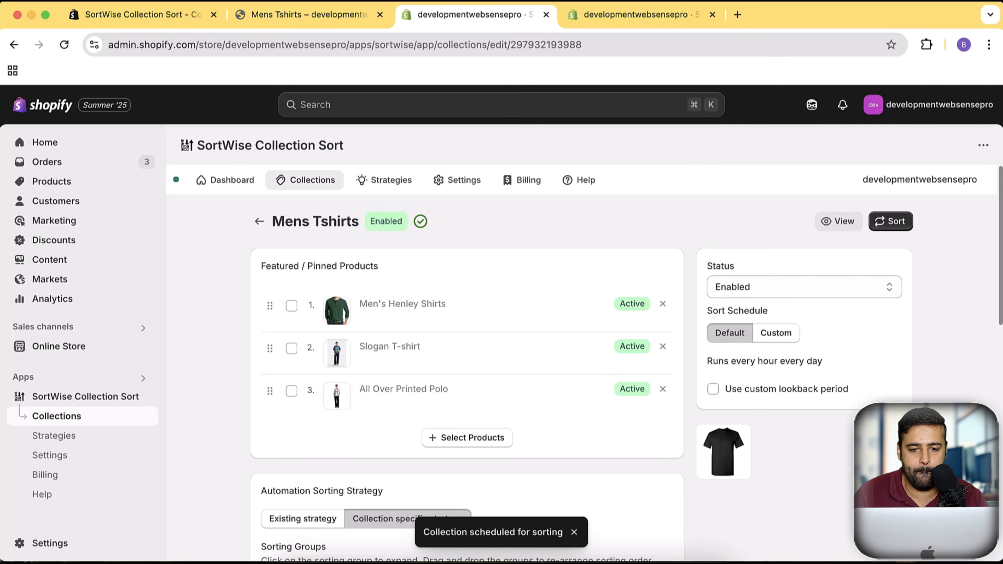
- Reload the storefront's Mens Tshirts collection to check the product order, and return to the SortWise collection editor
click(322, 23)
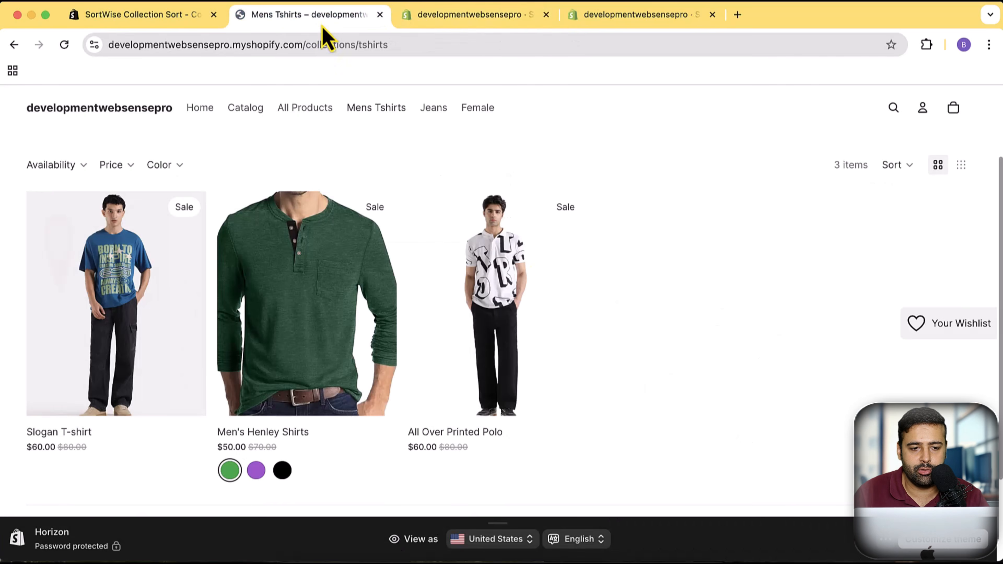
click(63, 44)
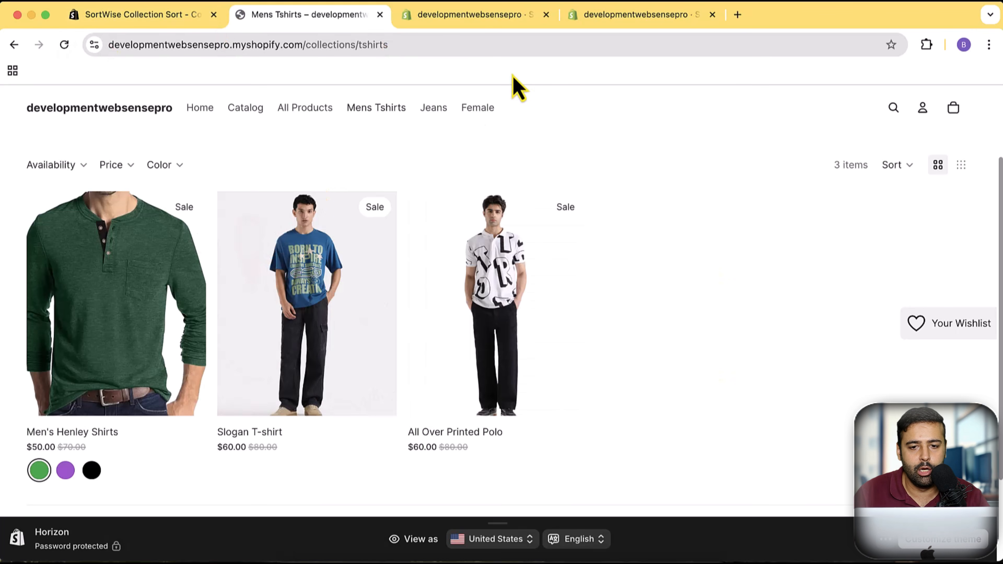
click(507, 37)
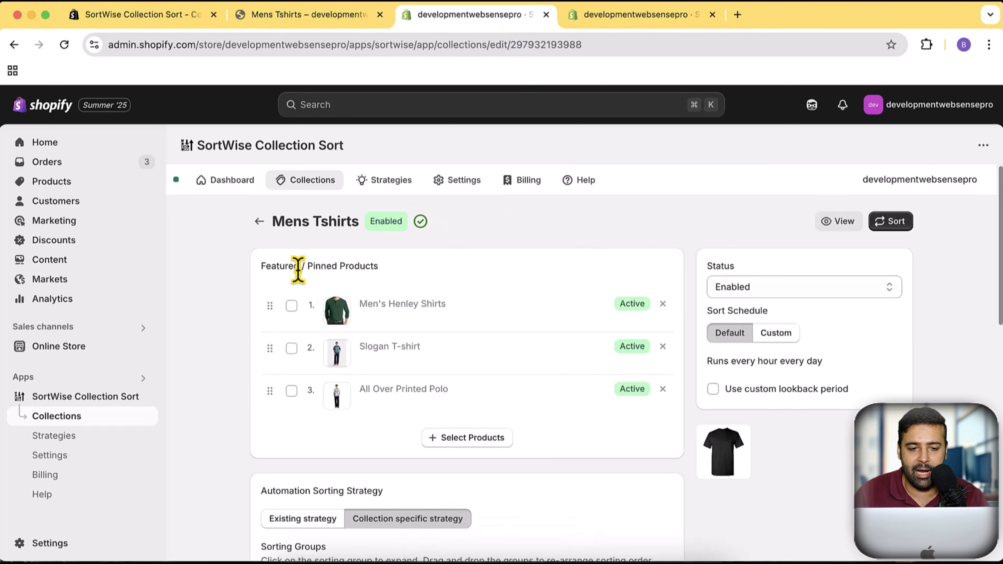
- Enable automated sorting for all four collections in the collection list at once, and run the sort on all of them
click(289, 191)
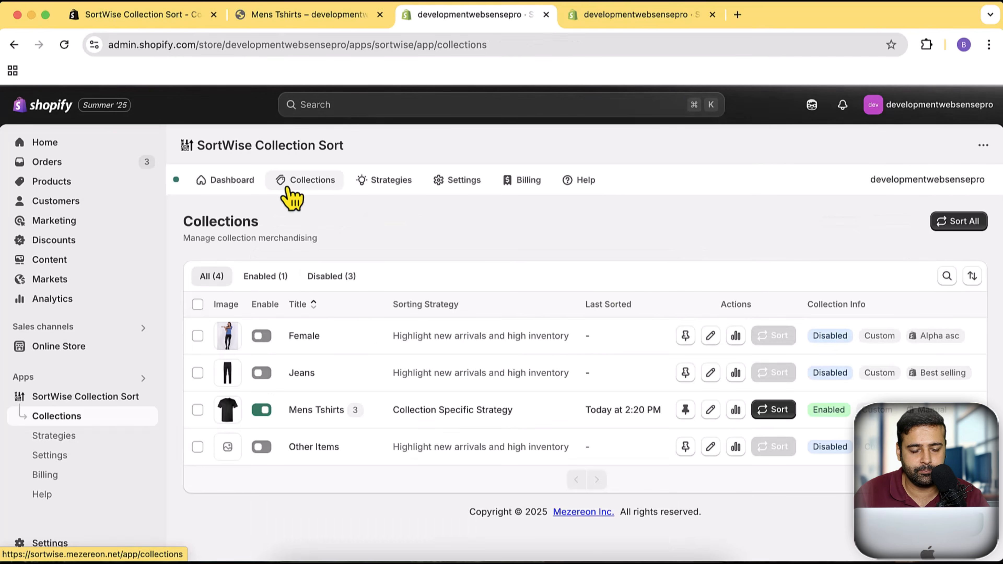
click(197, 305)
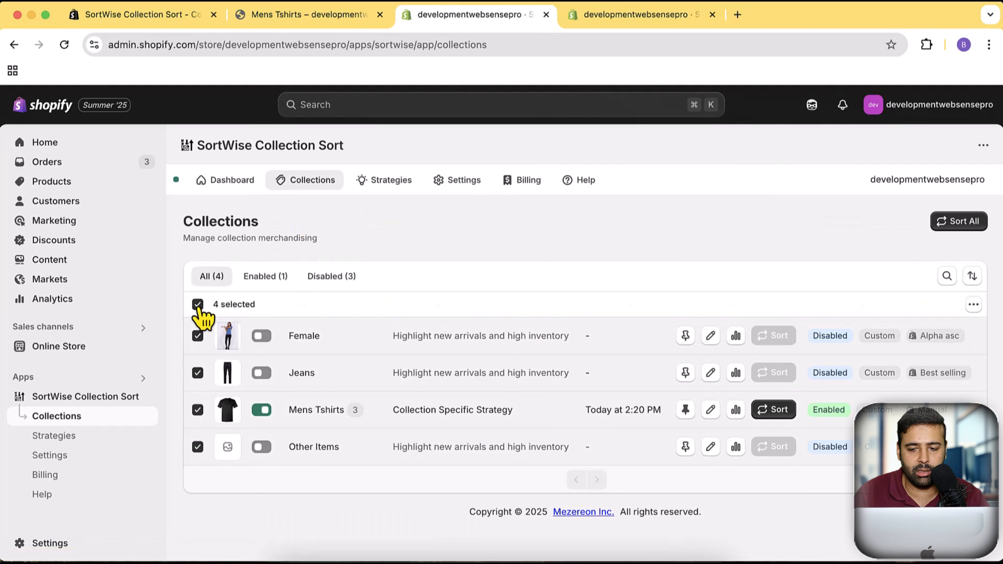
click(974, 306)
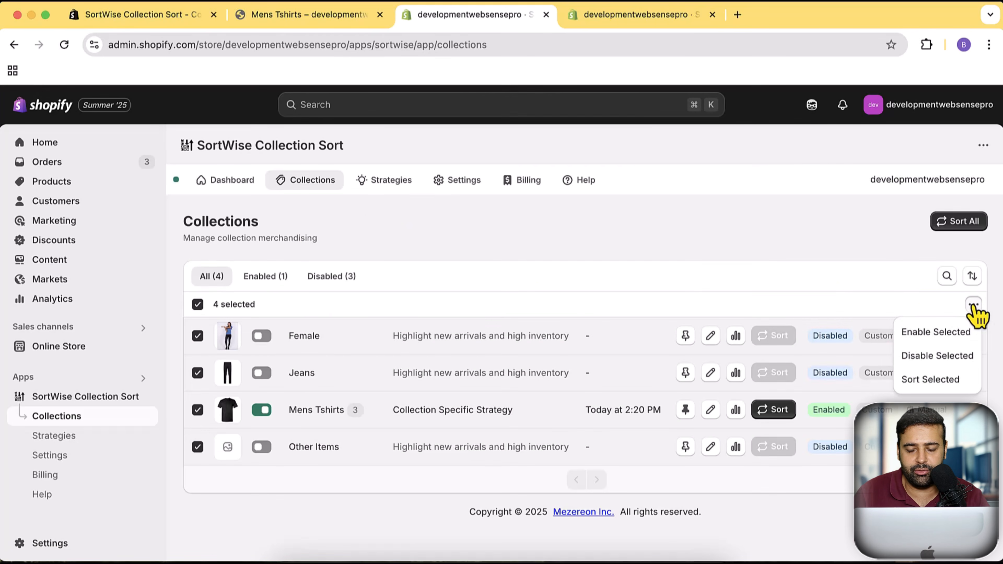
click(931, 334)
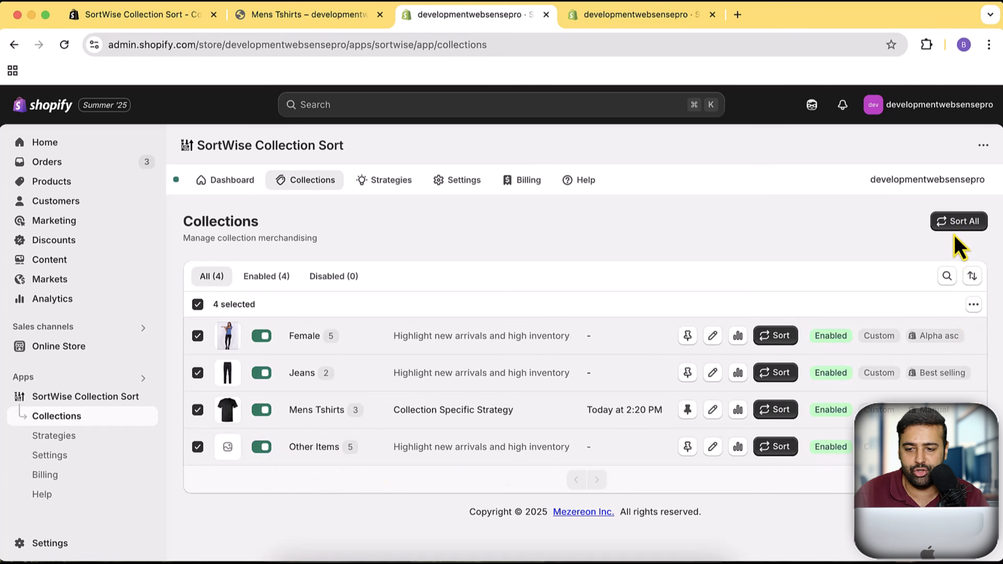
click(959, 227)
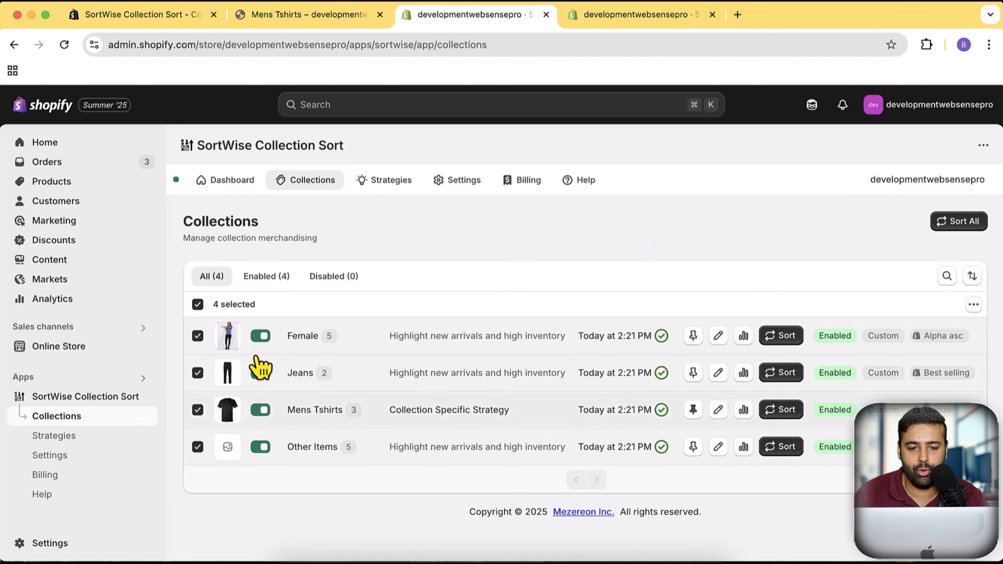
click(198, 305)
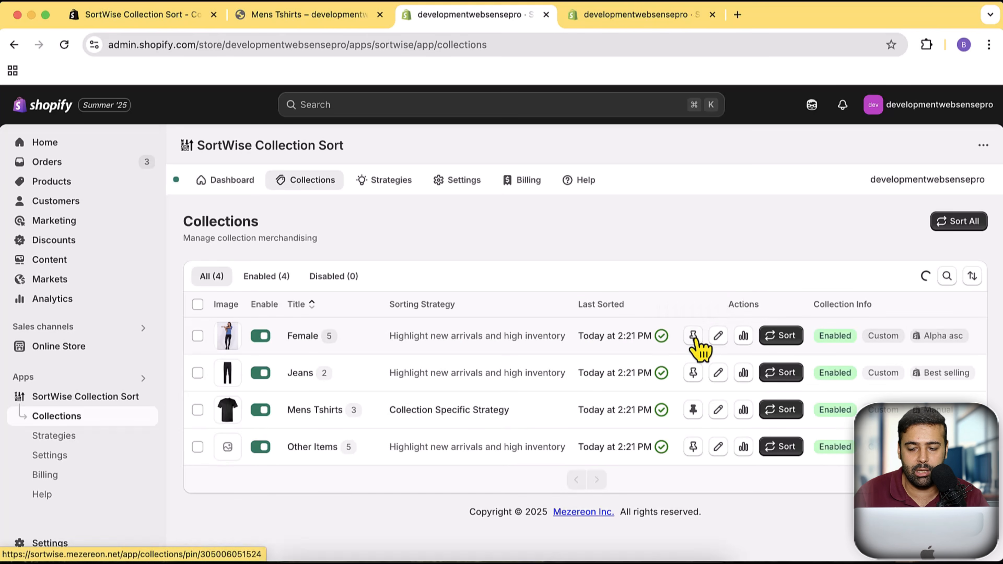
- Check the pinned-products page of the Female collection, and examine the product cards on the Mens Tshirts pinned-products page
click(693, 338)
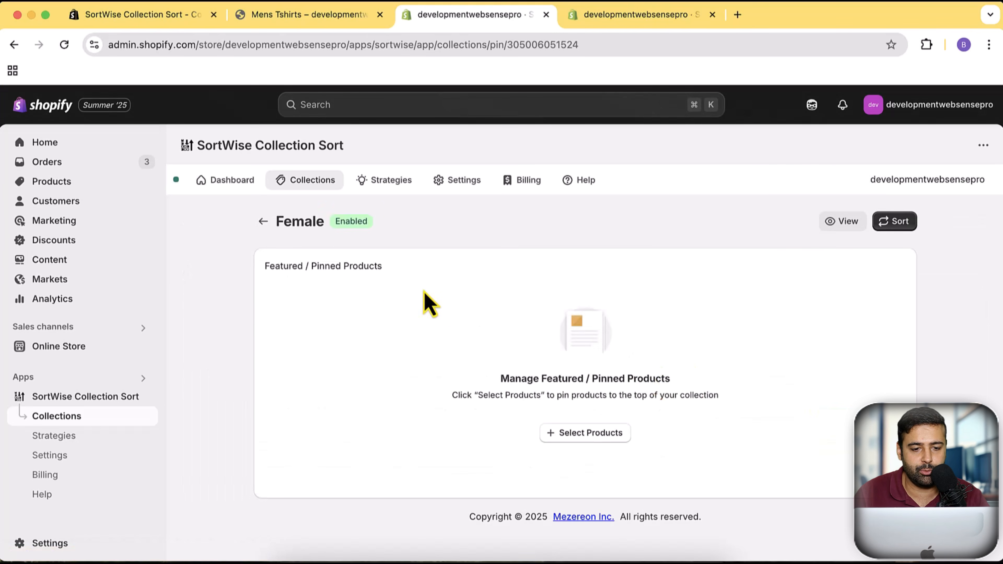
click(265, 225)
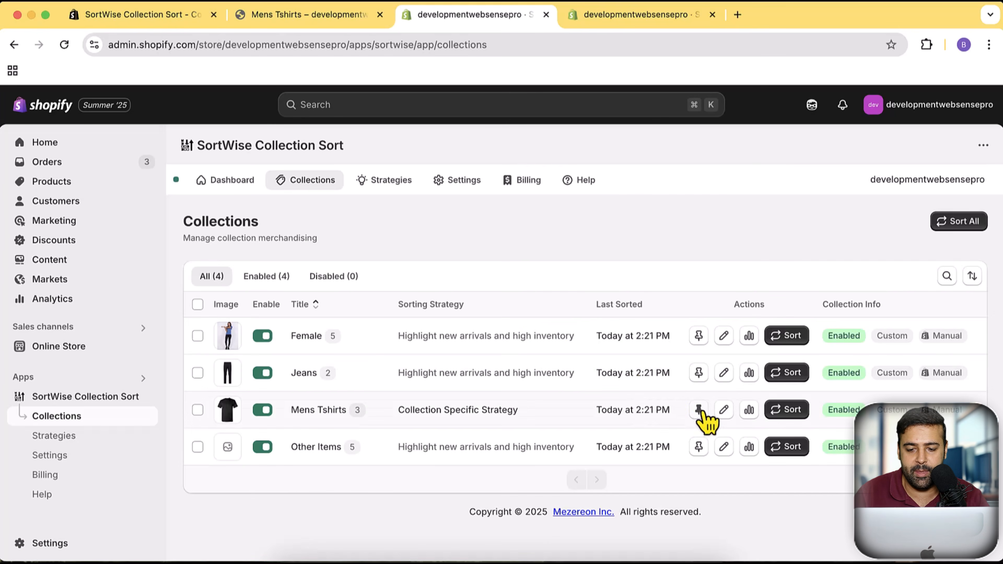
click(699, 411)
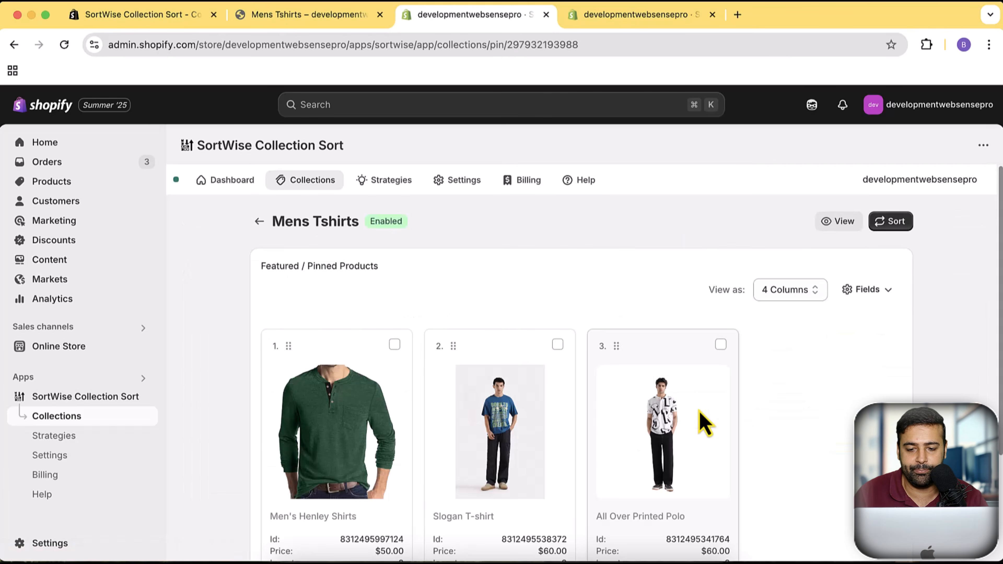
scroll(701, 253, down, 5)
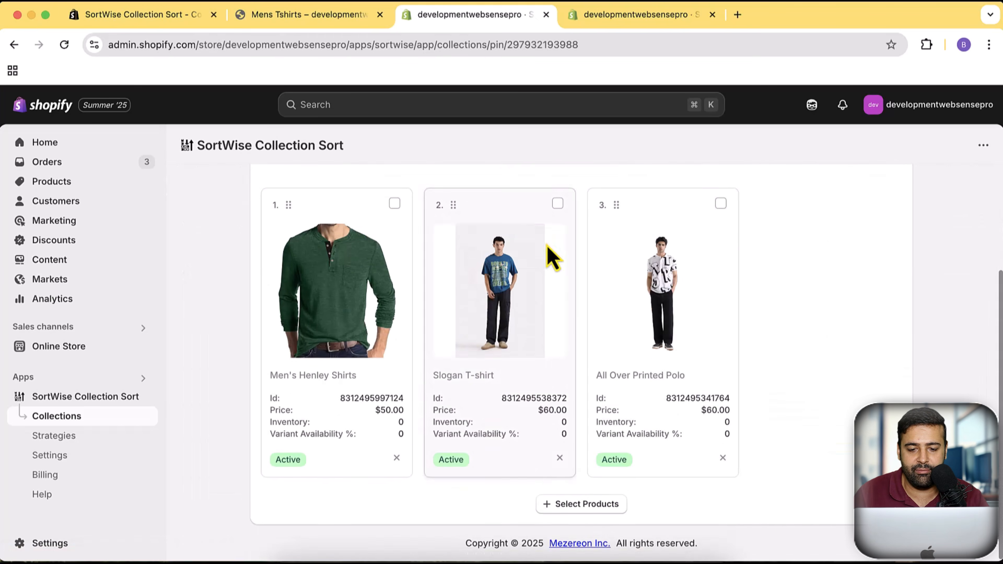
scroll(780, 357, up, 3)
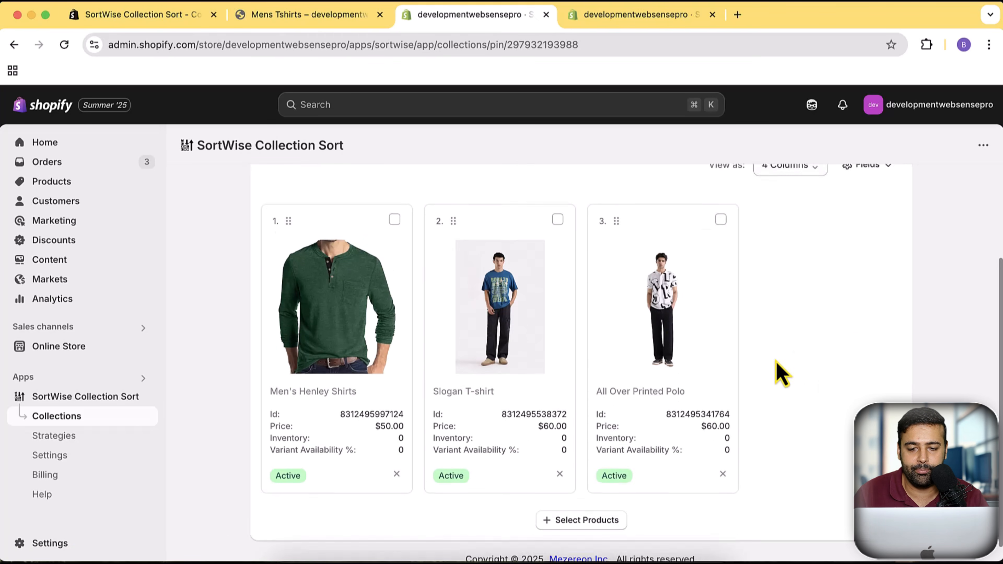
drag(616, 282, 582, 336)
scroll(592, 376, down, 2)
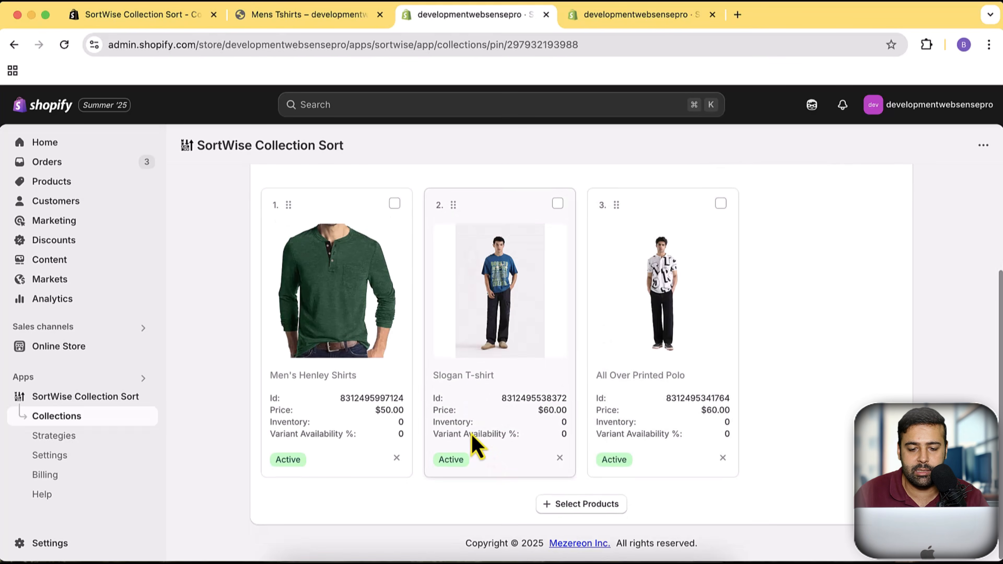
scroll(825, 375, up, 3)
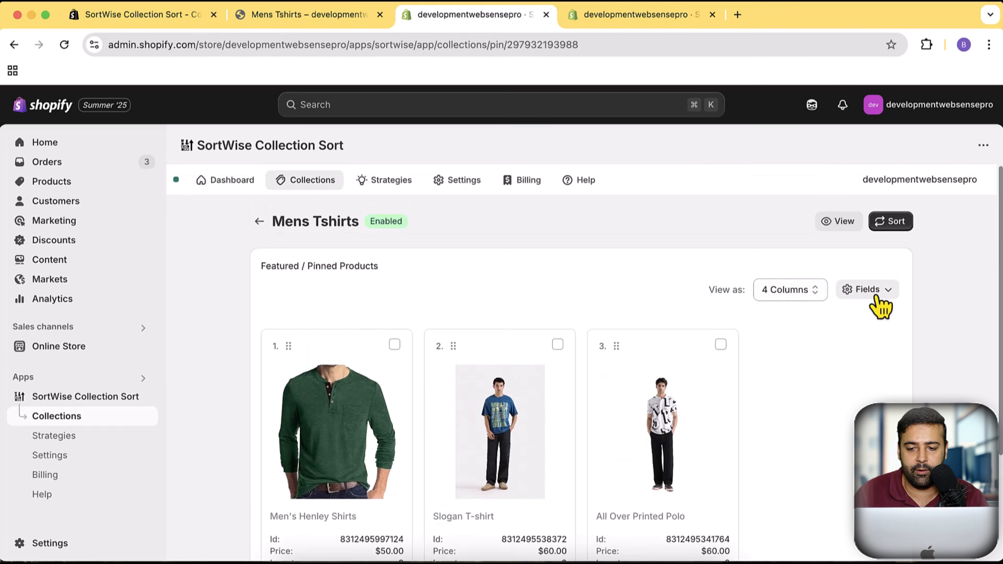
- Show the Discount %, Discount Amount, Profit Margin %, Profit Amount and Product Type fields on the pinned product cards
click(869, 290)
scroll(960, 262, down, 3)
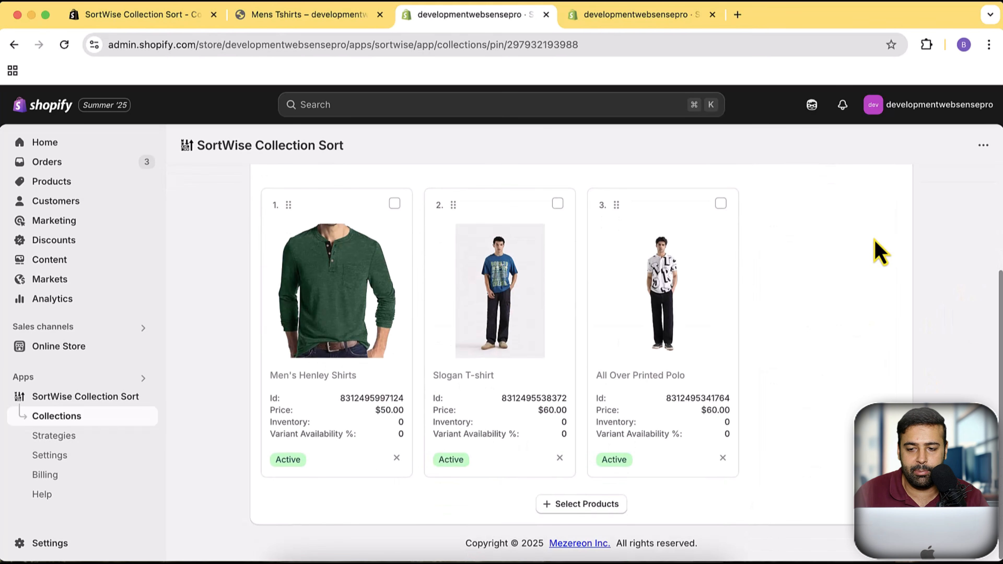
scroll(877, 284, up, 1)
click(883, 178)
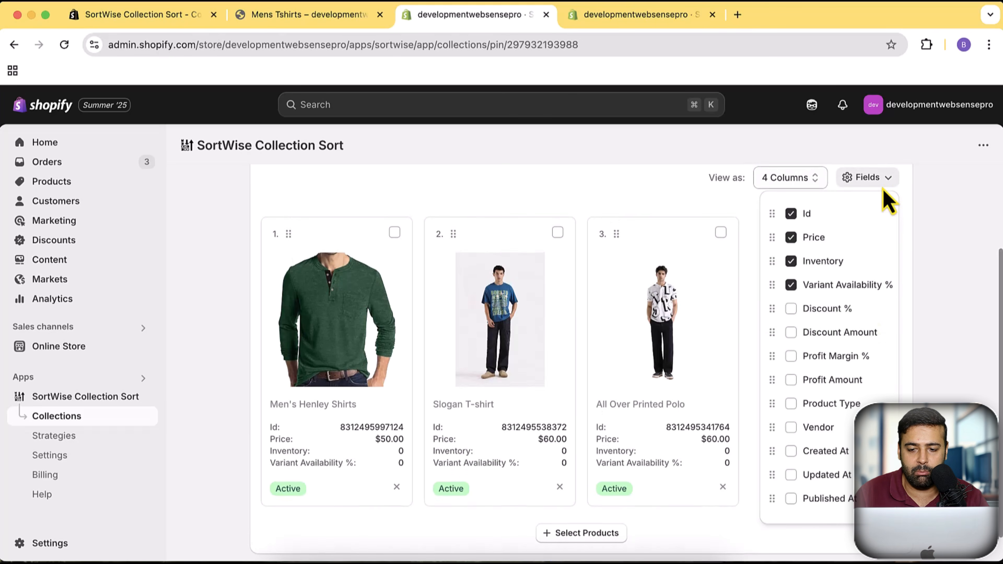
click(792, 309)
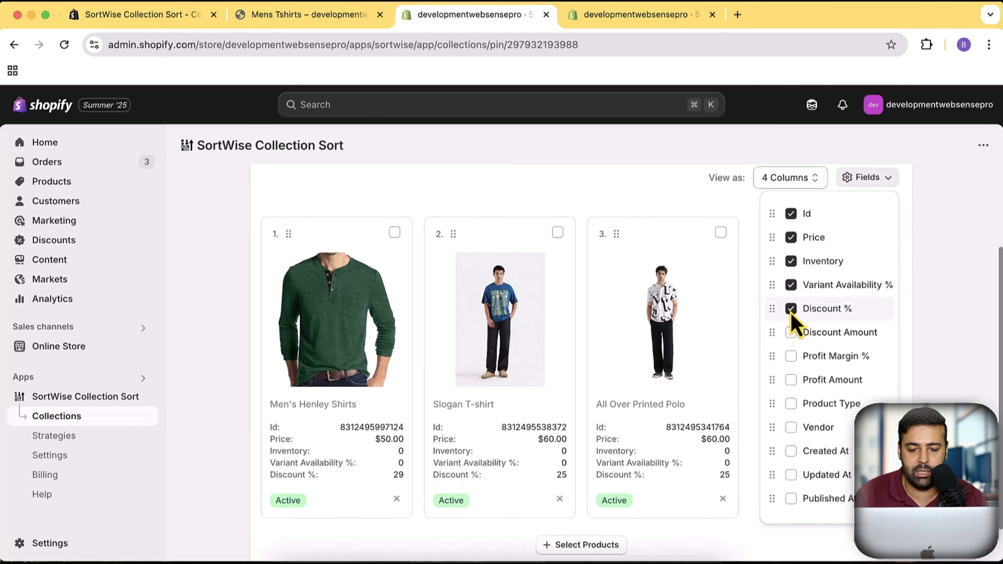
click(790, 332)
click(794, 357)
click(792, 381)
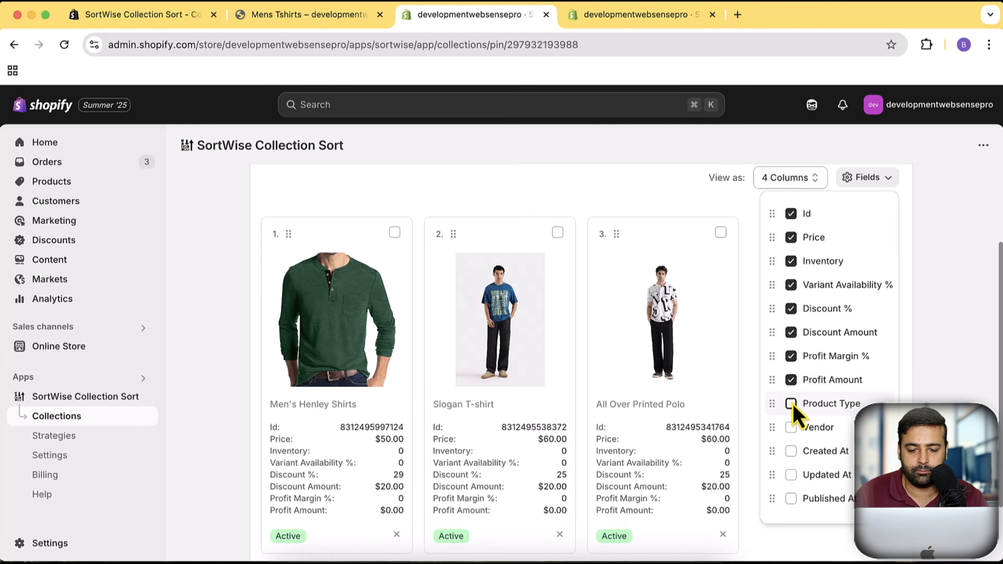
click(791, 404)
scroll(793, 379, down, 1)
scroll(831, 364, up, 1)
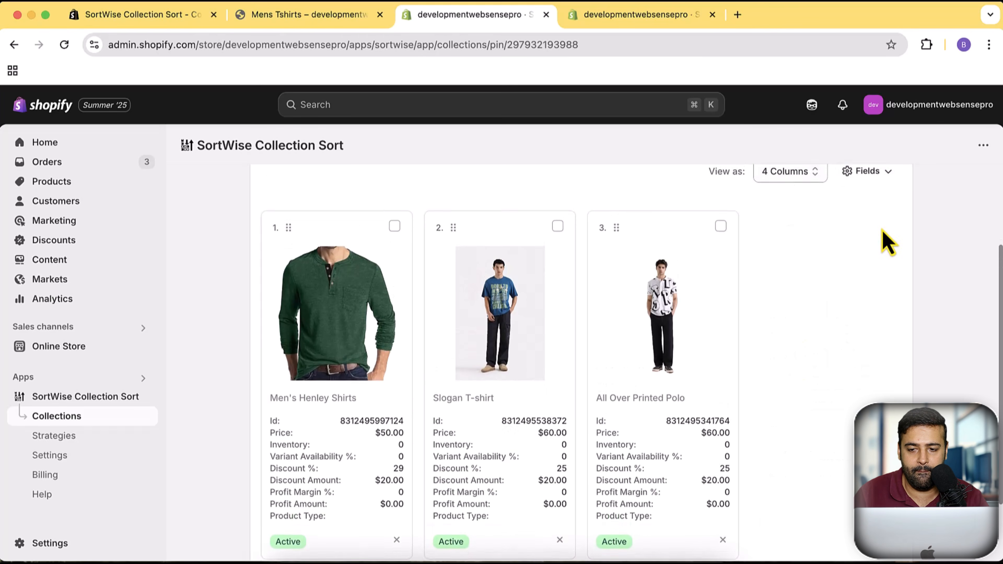
- Add the Vendor, Created At, Updated At and Published At fields to the pinned product cards
click(879, 188)
scroll(808, 336, down, 2)
scroll(809, 308, up, 2)
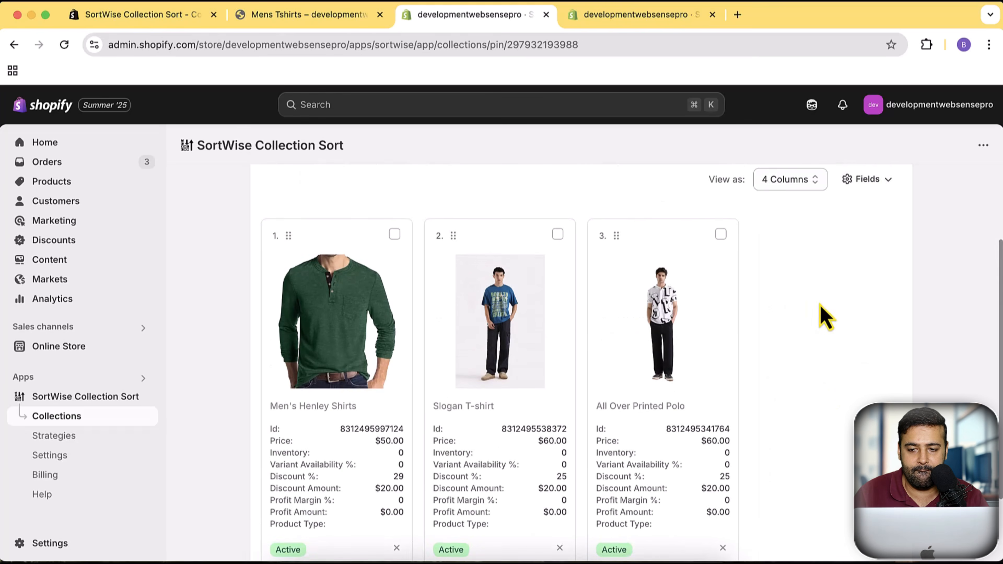
click(866, 181)
click(791, 429)
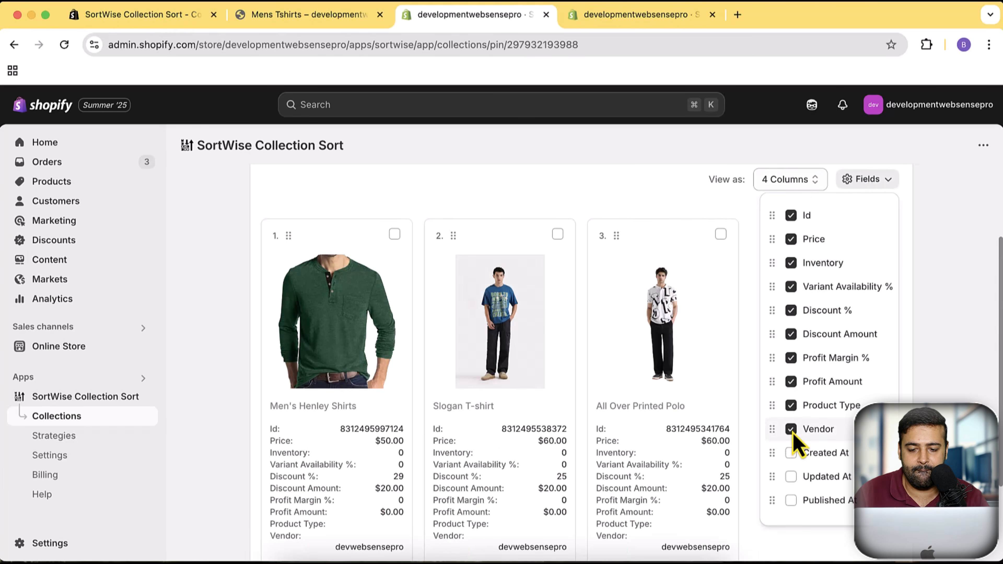
click(791, 452)
click(791, 477)
click(790, 500)
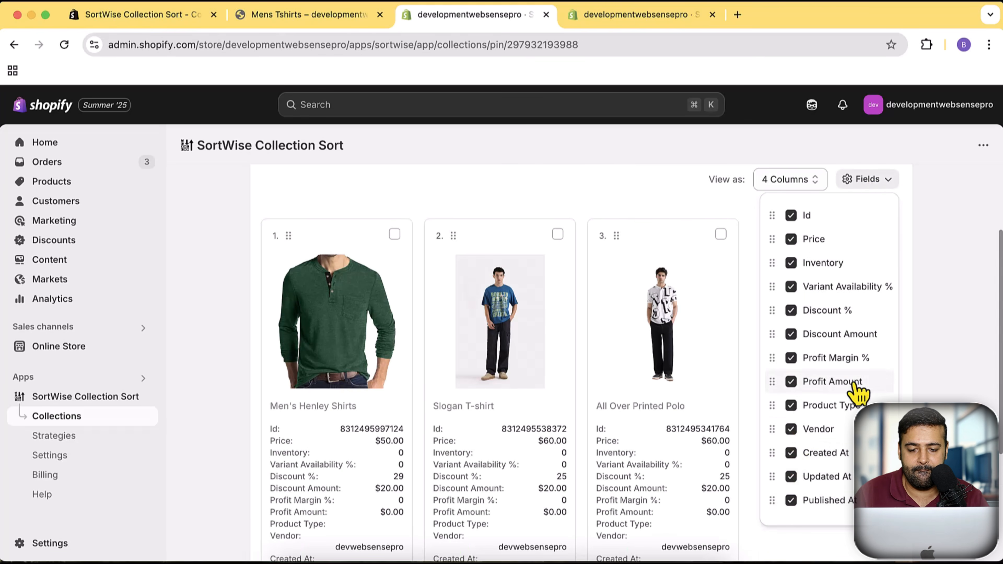
scroll(853, 407, down, 4)
scroll(853, 419, up, 6)
- Move All Over Printed Polo to first place among the Mens Tshirts pinned products, save the order, and run the sort
drag(672, 358, 292, 308)
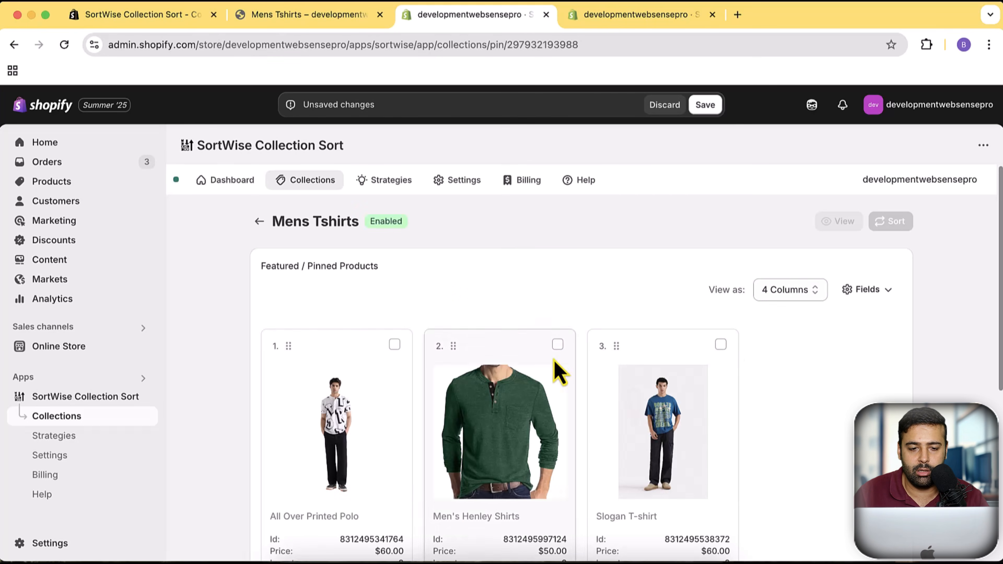
click(705, 105)
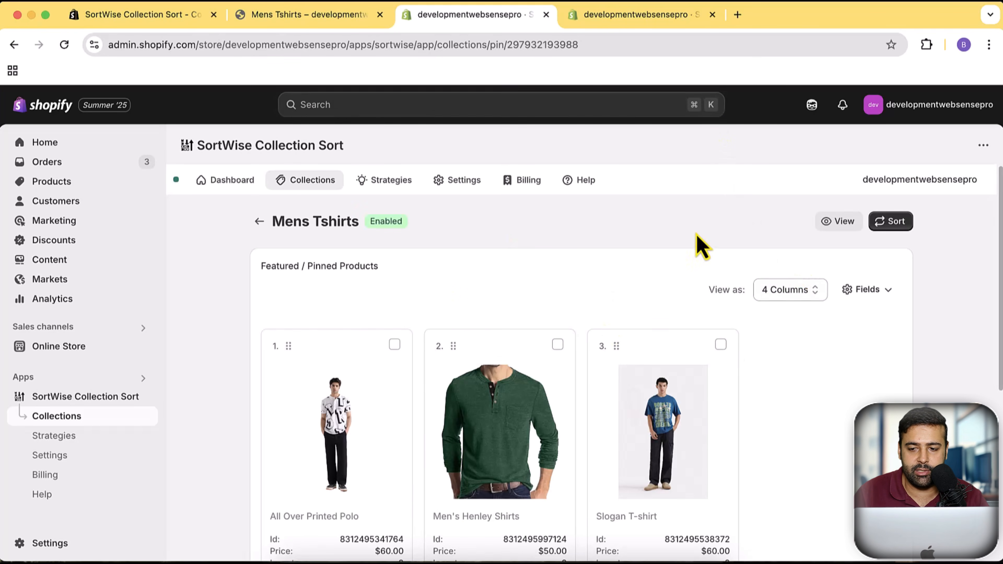
click(887, 222)
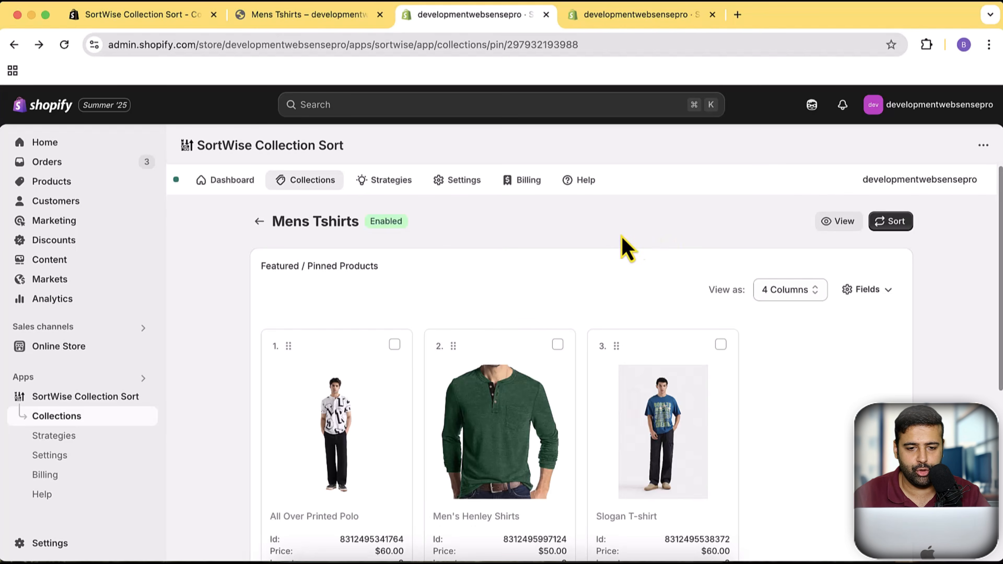
- Review the list of existing sorting strategies, including their schedules and the collections that use them
click(397, 190)
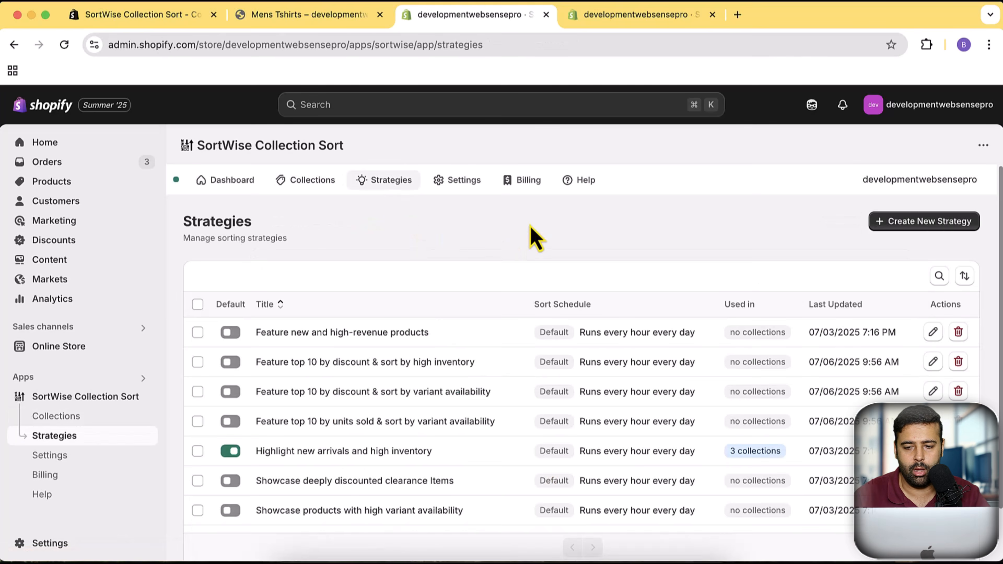
scroll(533, 235, down, 2)
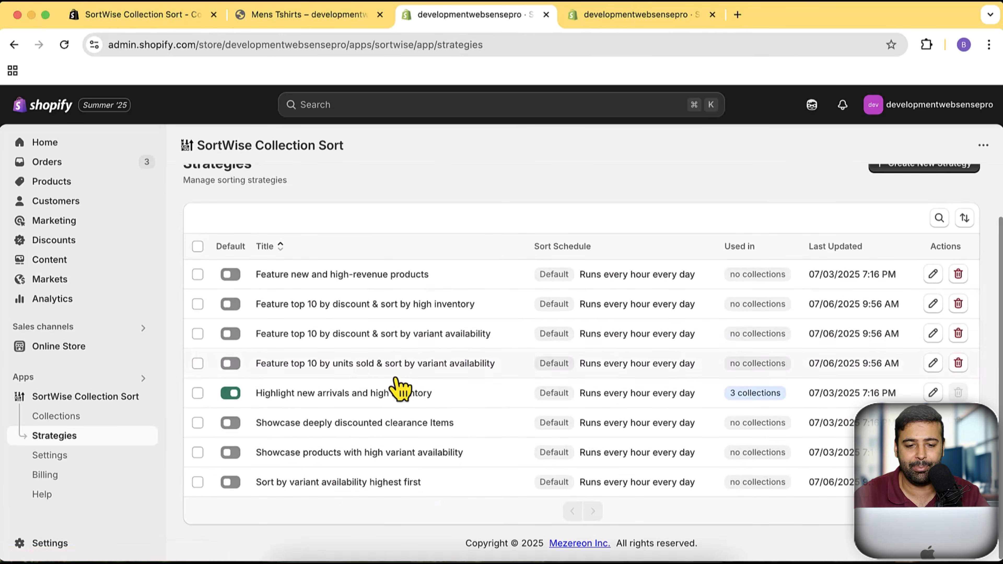
scroll(490, 435, up, 3)
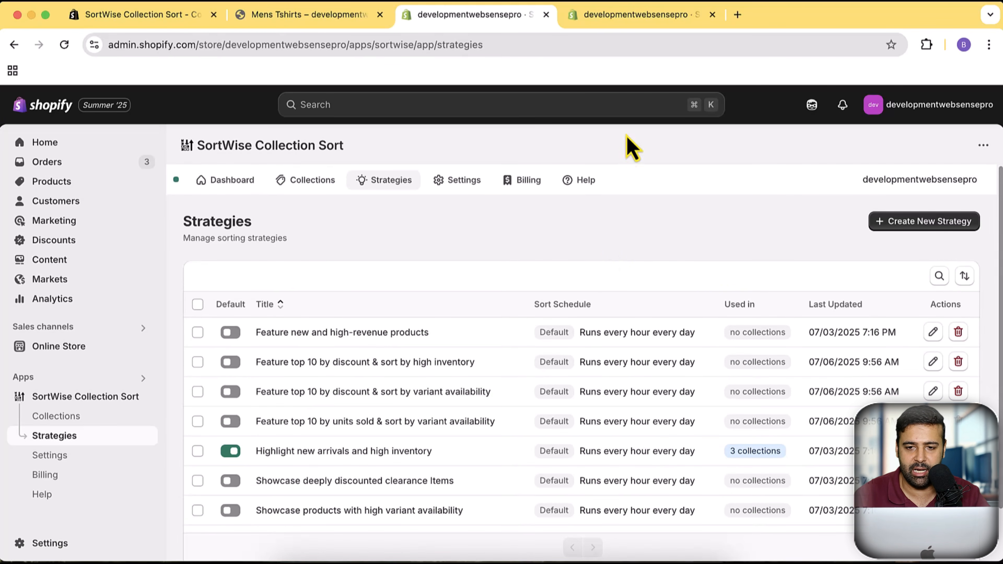
- Register the custom-product-badge metafield in the SortWise app settings
click(645, 18)
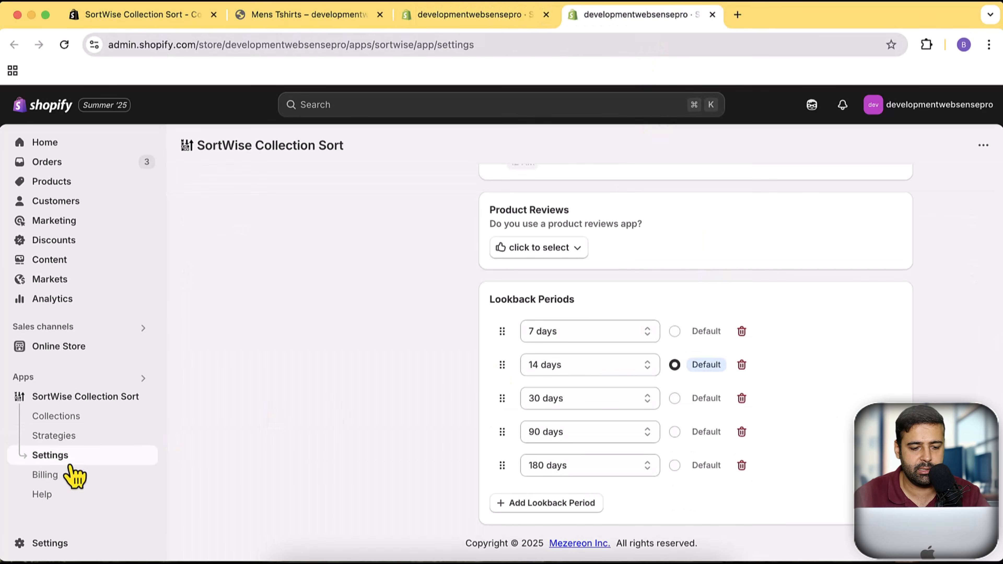
scroll(461, 399, up, 8)
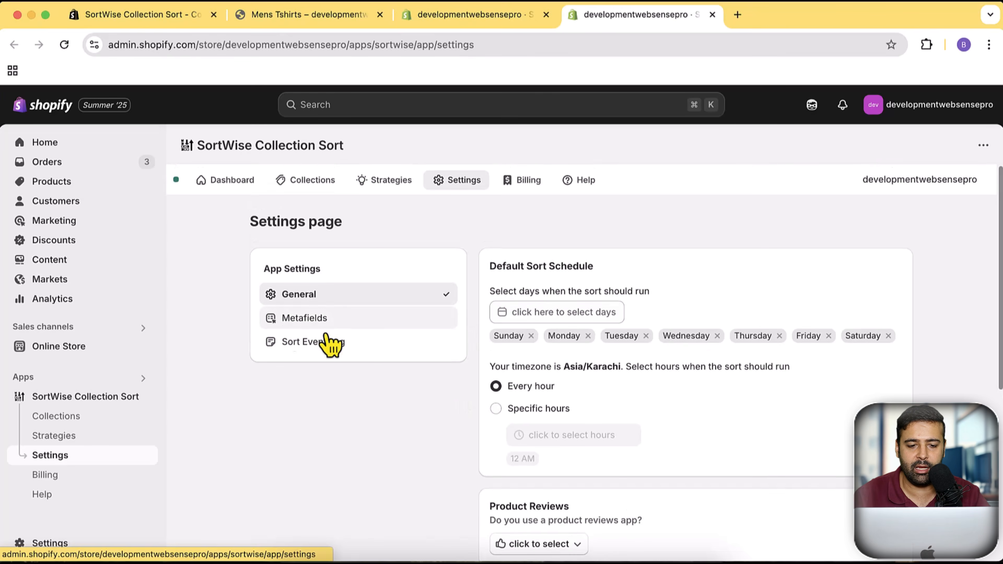
click(339, 322)
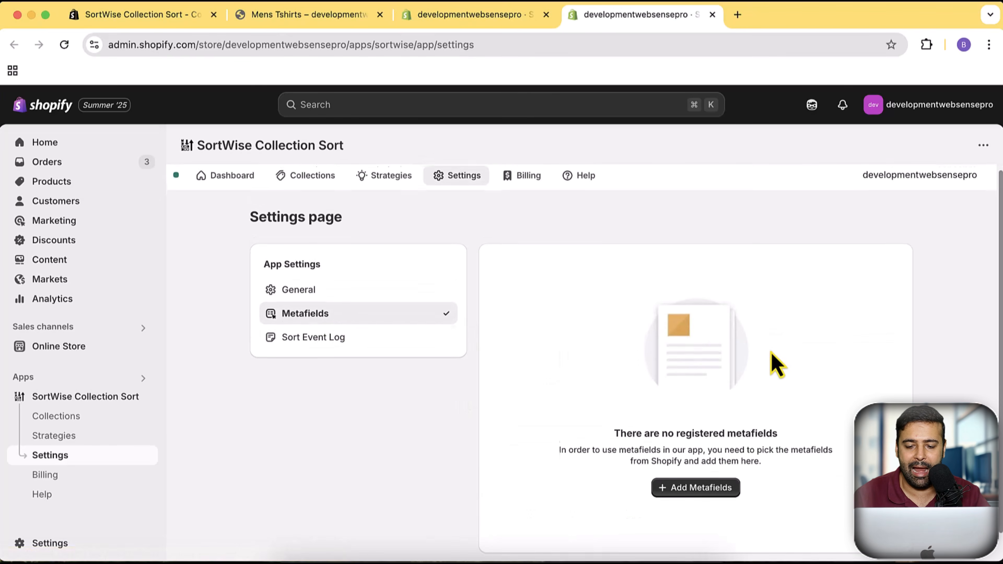
scroll(721, 454, down, 1)
click(718, 472)
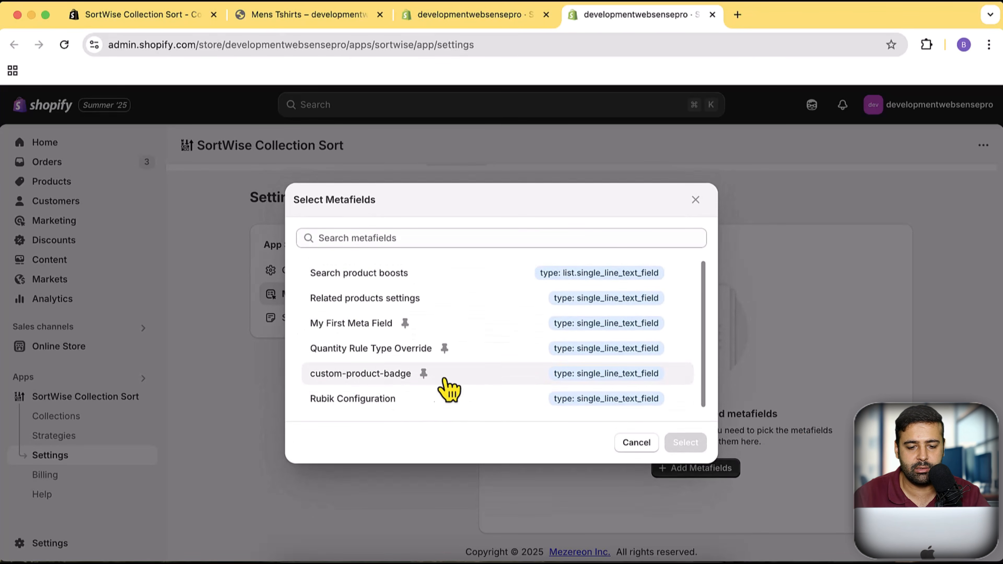
click(482, 380)
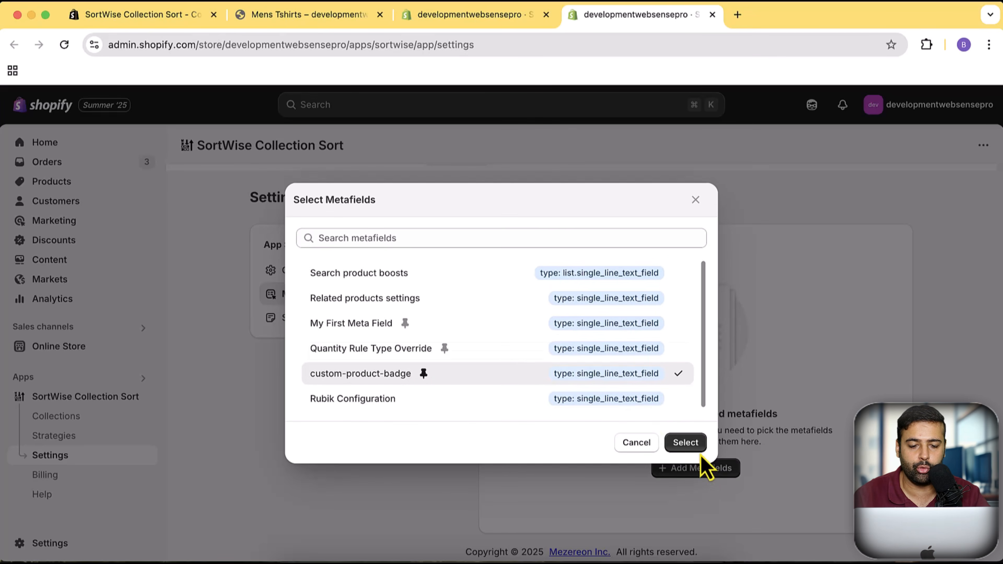
click(688, 445)
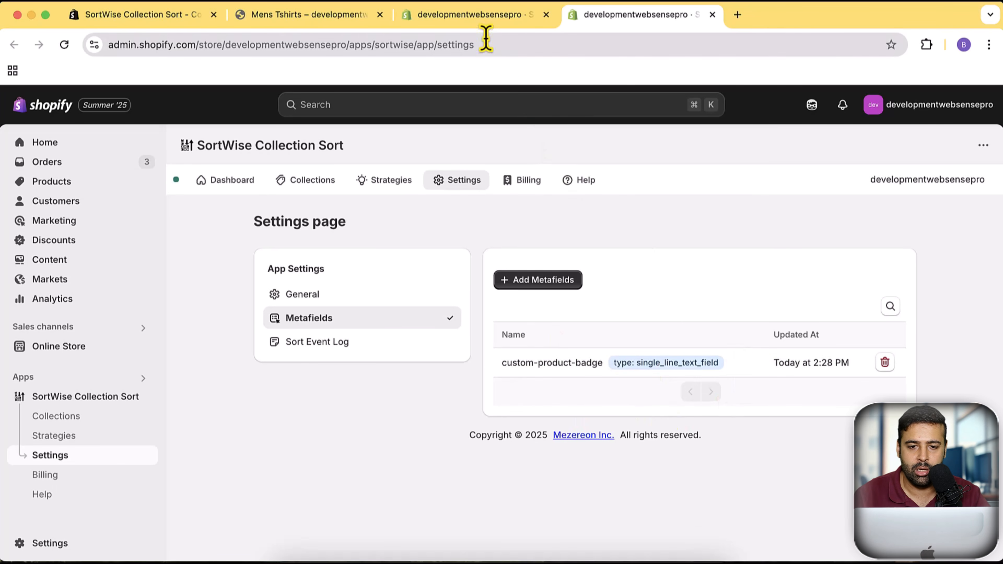
- Start a new sorting strategy and add a Custom Rule sorting group to it
click(482, 24)
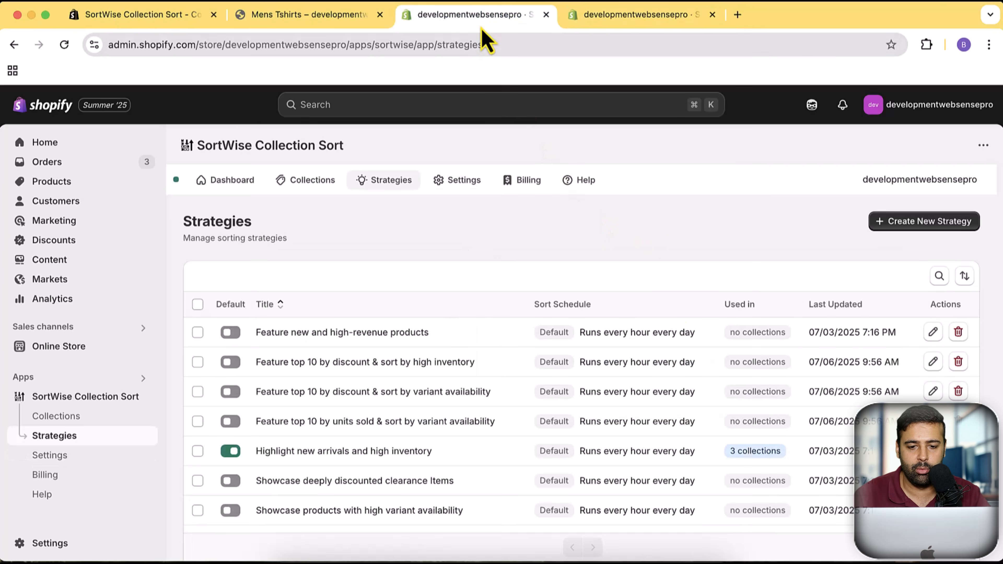
click(920, 231)
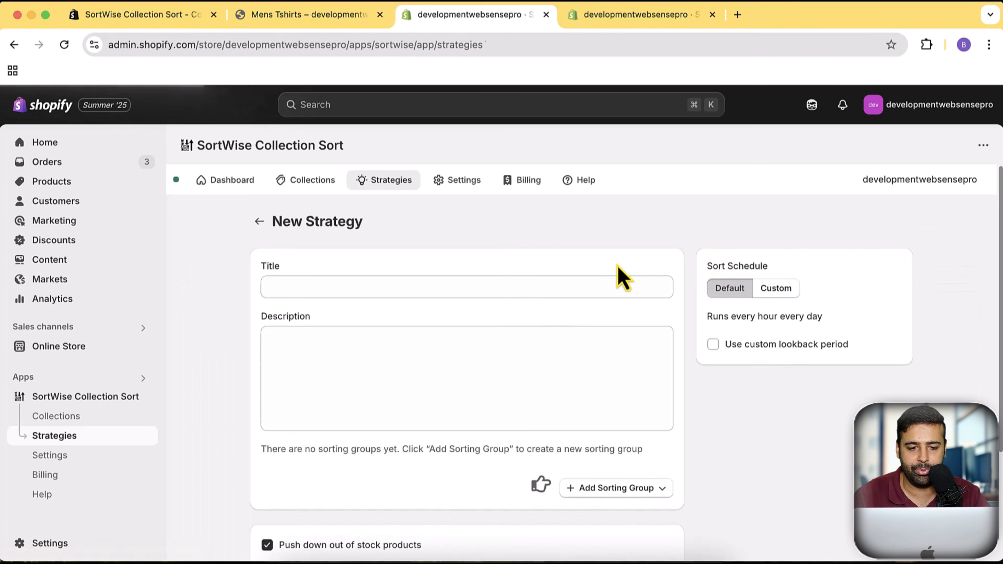
scroll(671, 253, down, 3)
click(660, 341)
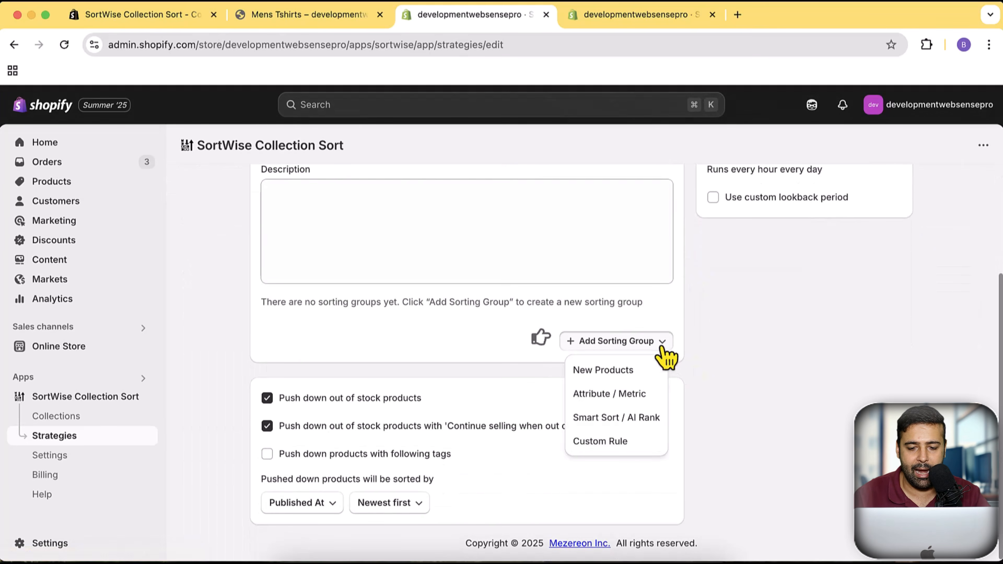
click(640, 442)
scroll(672, 336, down, 3)
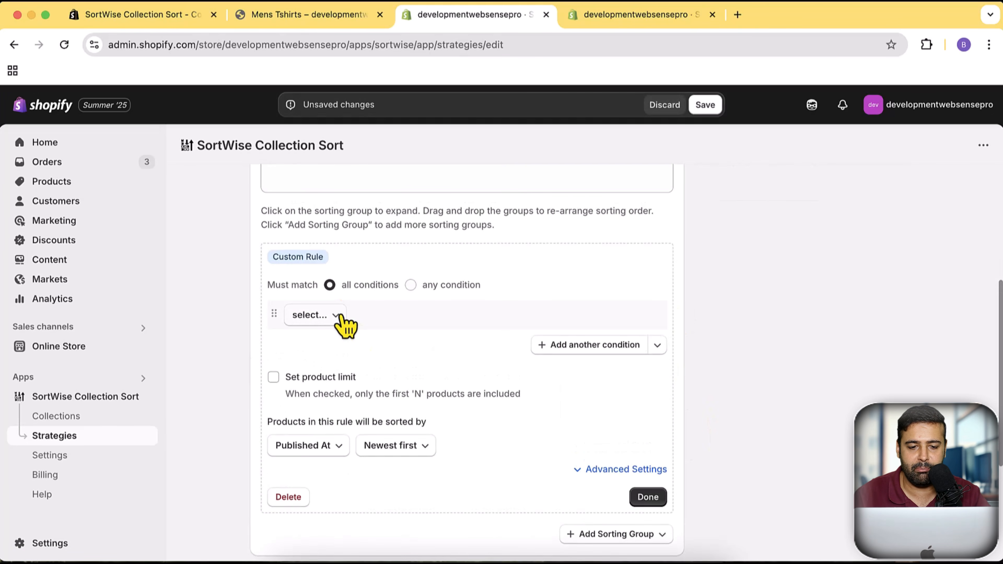
- Base the custom rule's condition on the custom-product-badge metafield
click(328, 318)
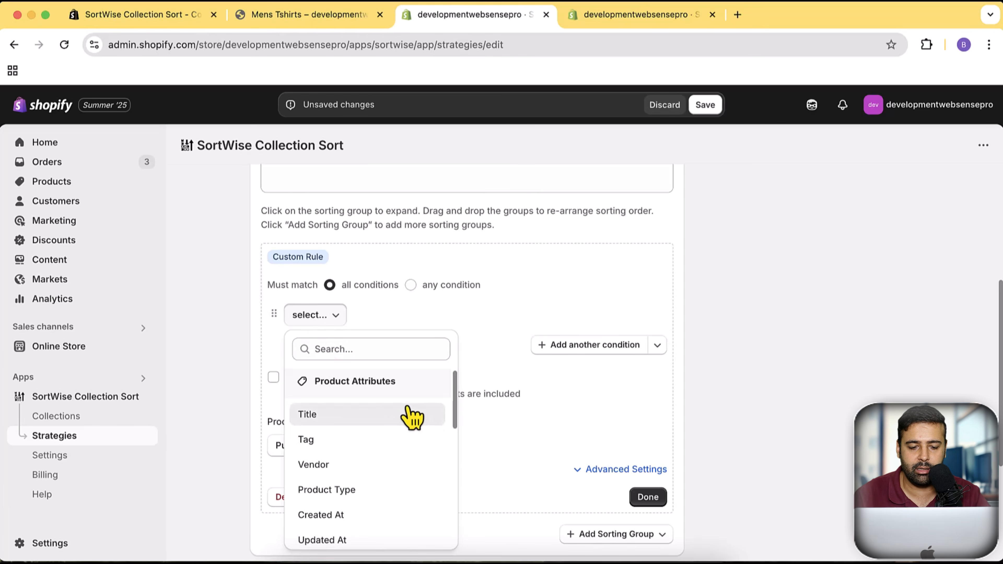
scroll(411, 415, down, 10)
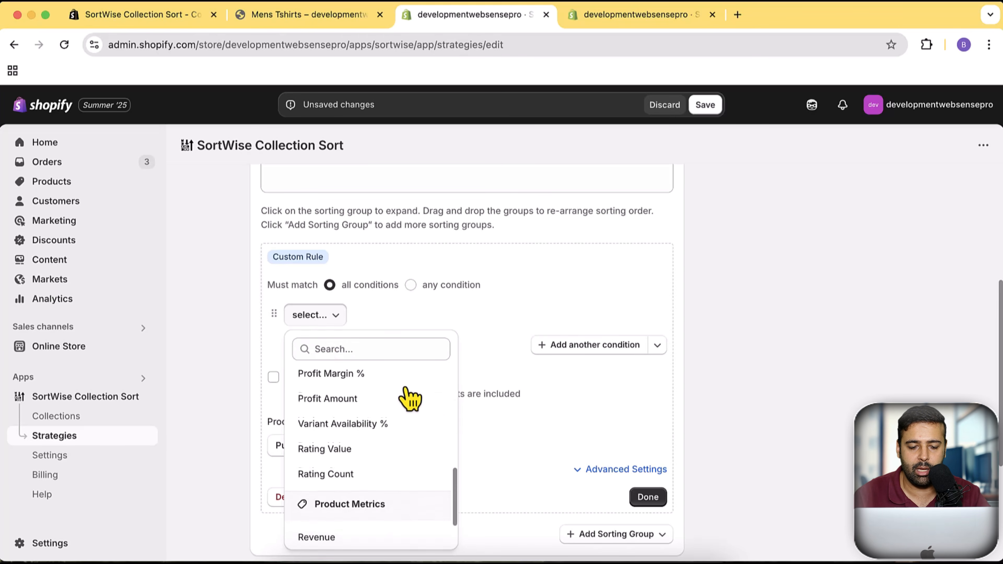
scroll(411, 399, down, 5)
scroll(387, 544, down, 3)
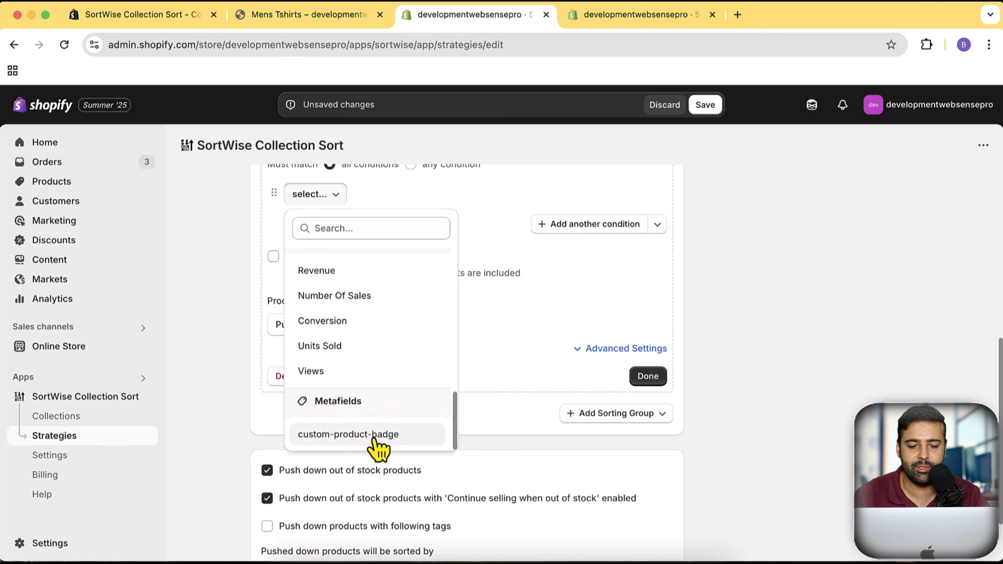
click(355, 435)
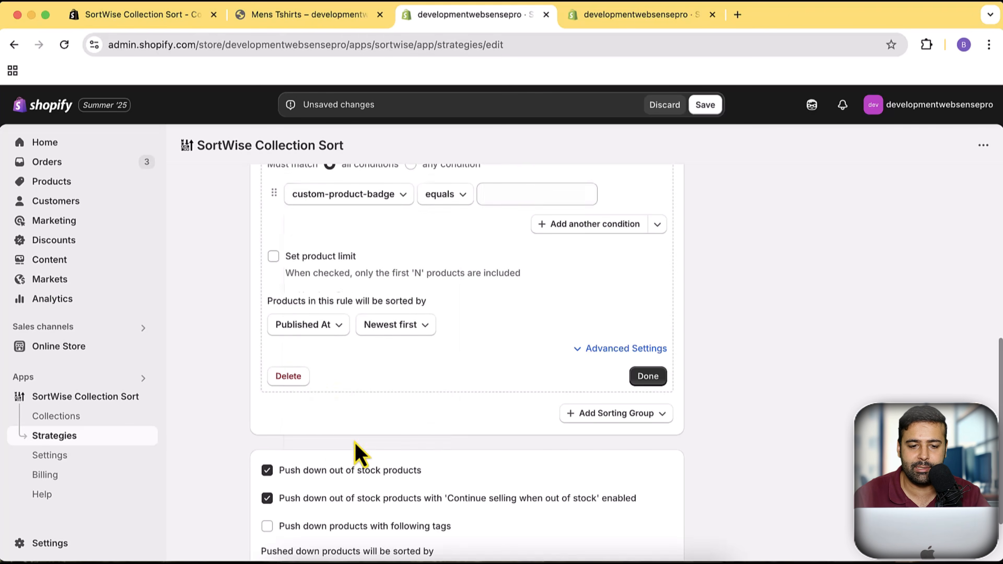
- Check the comparison operators available for the metafield condition, and delete the custom rule group
scroll(545, 409, up, 2)
click(444, 270)
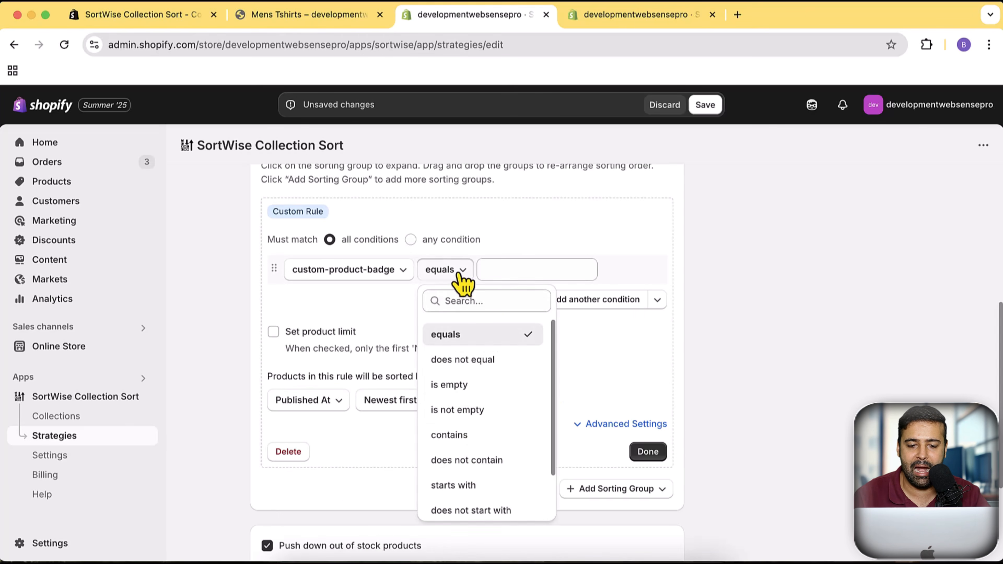
click(682, 359)
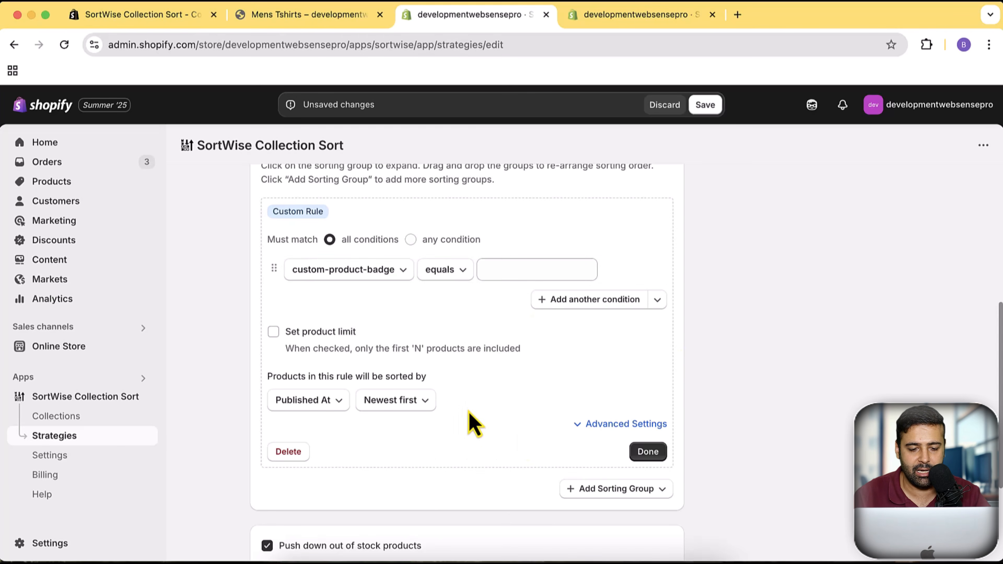
click(288, 453)
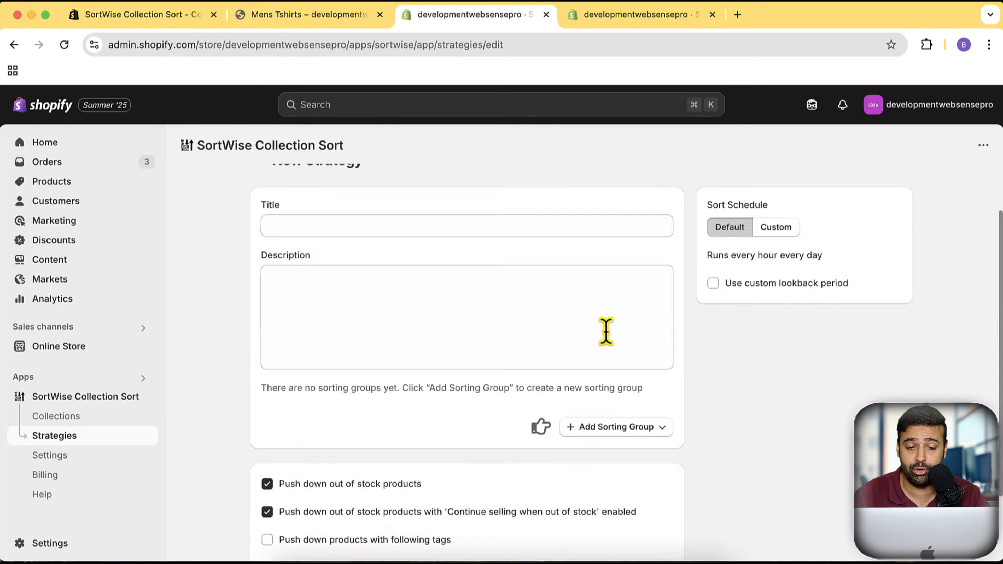
- Add a Smart Sort / AI Rank sorting group to the new strategy
scroll(612, 308, up, 1)
scroll(631, 355, down, 1)
click(647, 420)
scroll(706, 355, down, 3)
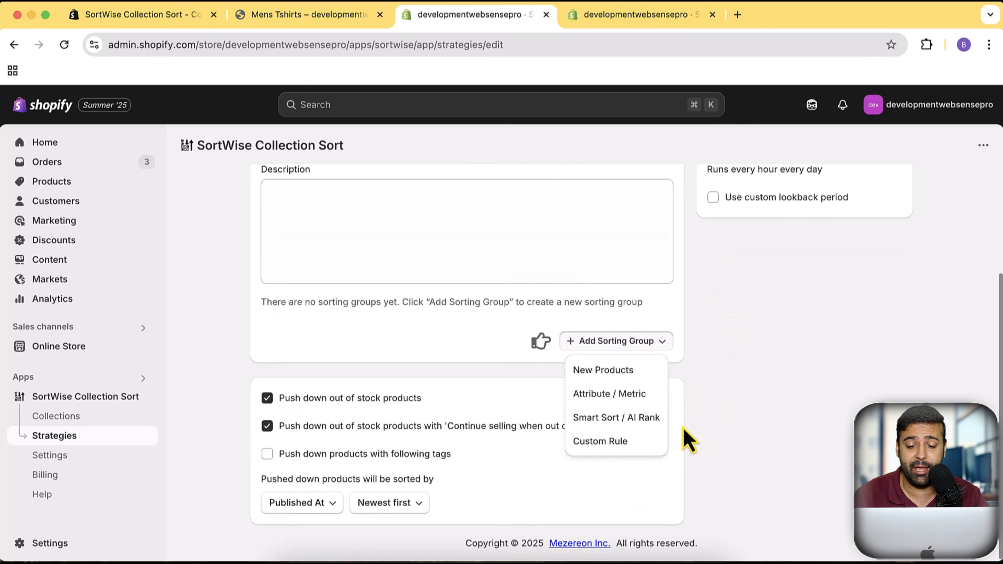
click(617, 424)
scroll(690, 309, down, 4)
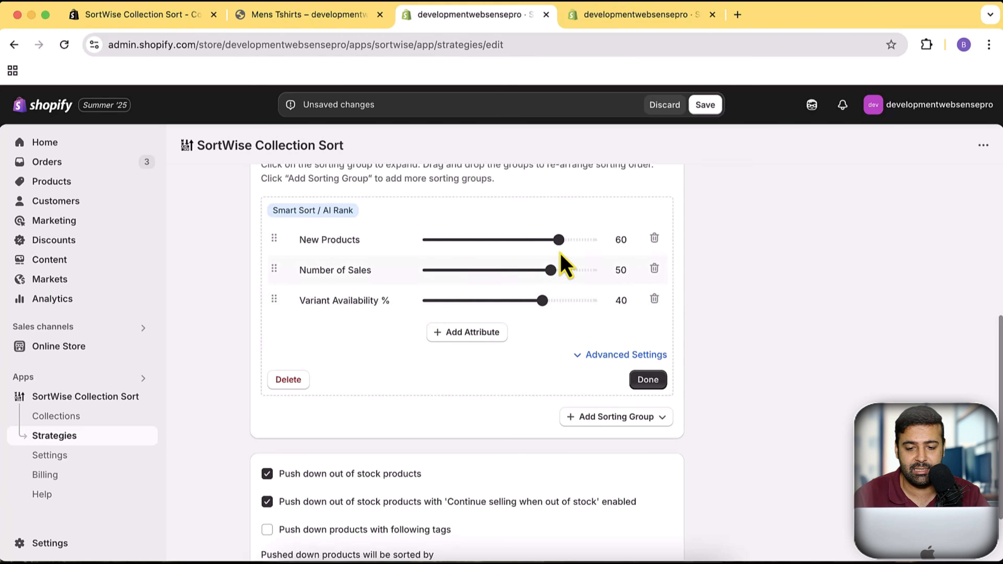
- Review the attributes that can be added to the Smart Sort / AI Rank group without adding any
click(494, 337)
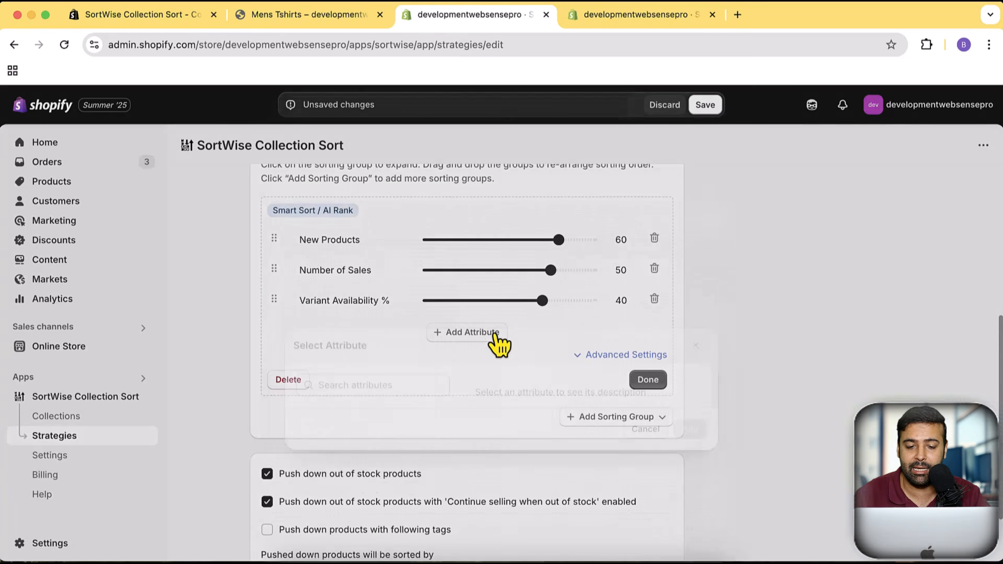
scroll(434, 369, down, 5)
scroll(434, 368, up, 5)
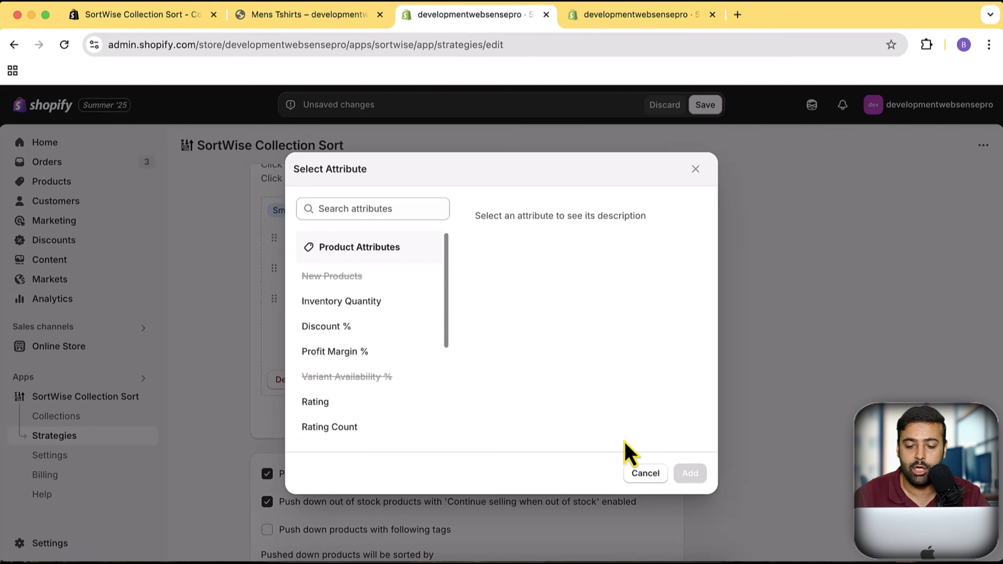
click(645, 473)
scroll(700, 328, down, 1)
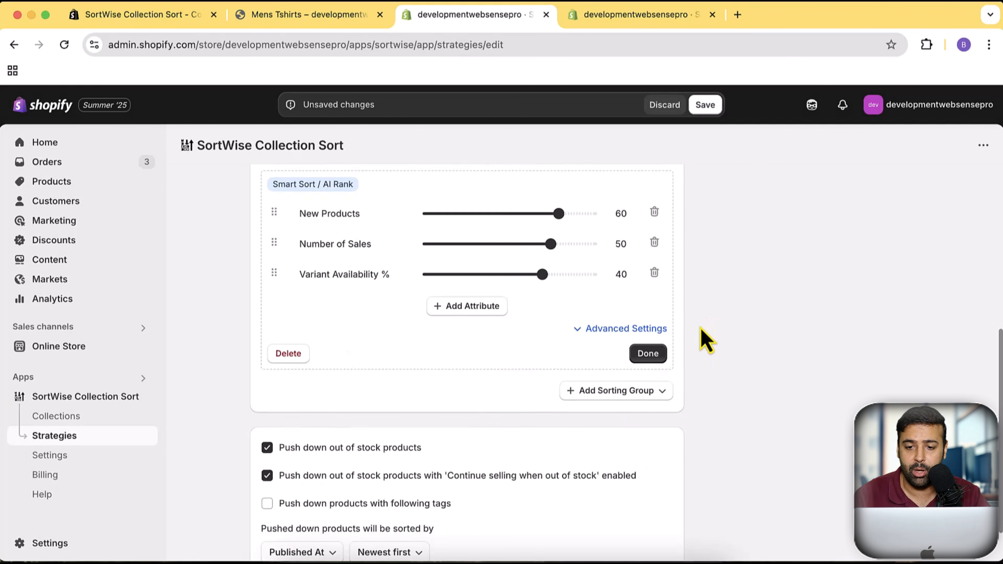
scroll(700, 328, up, 8)
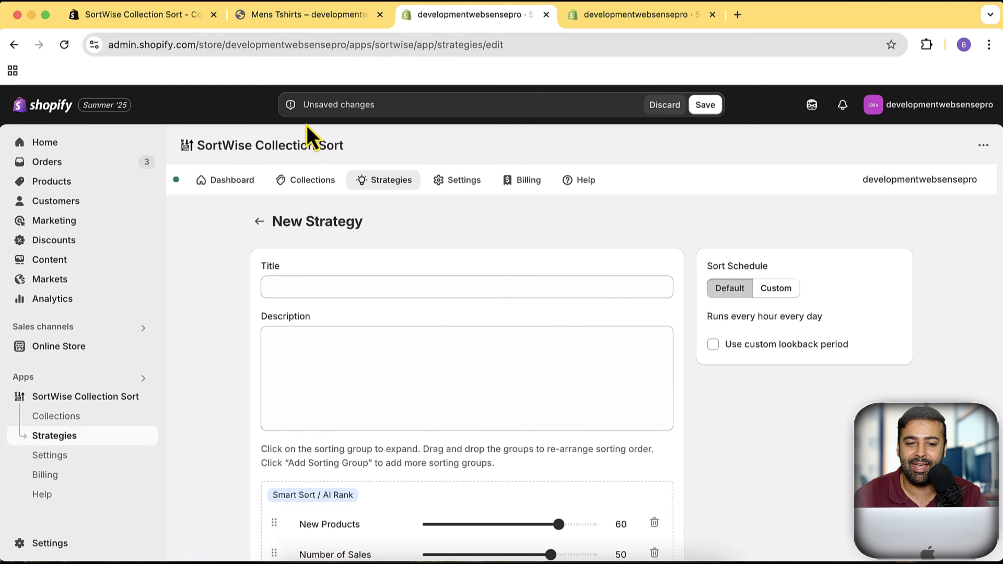
- Switch to the SortWise listing in the Shopify App Store and review its integrations and pricing plans
key(super+1)
scroll(506, 235, down, 5)
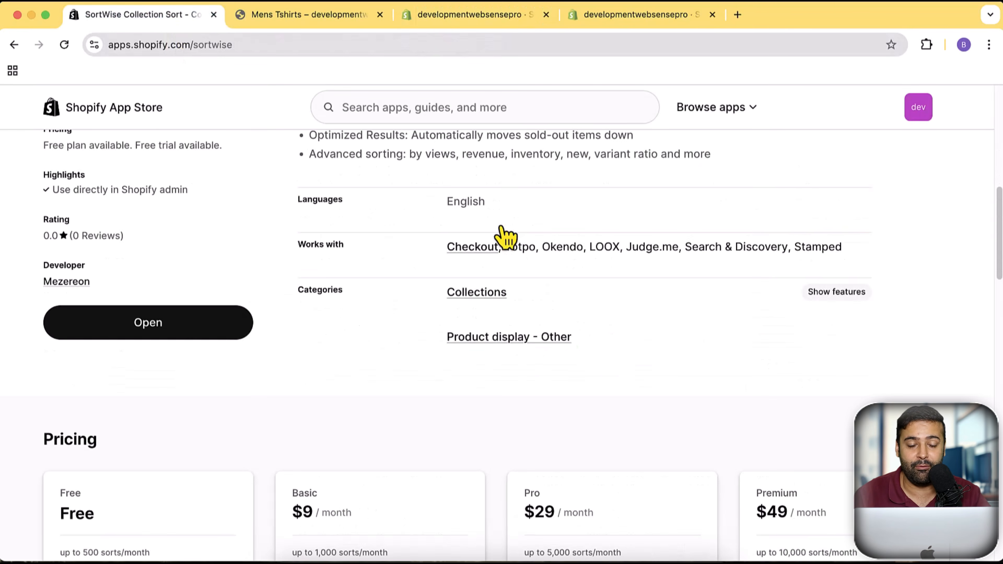
scroll(504, 253, down, 3)
- Switch back to the SortWise app in the Shopify admin, discard the unsaved new strategy, and open the dashboard
click(479, 21)
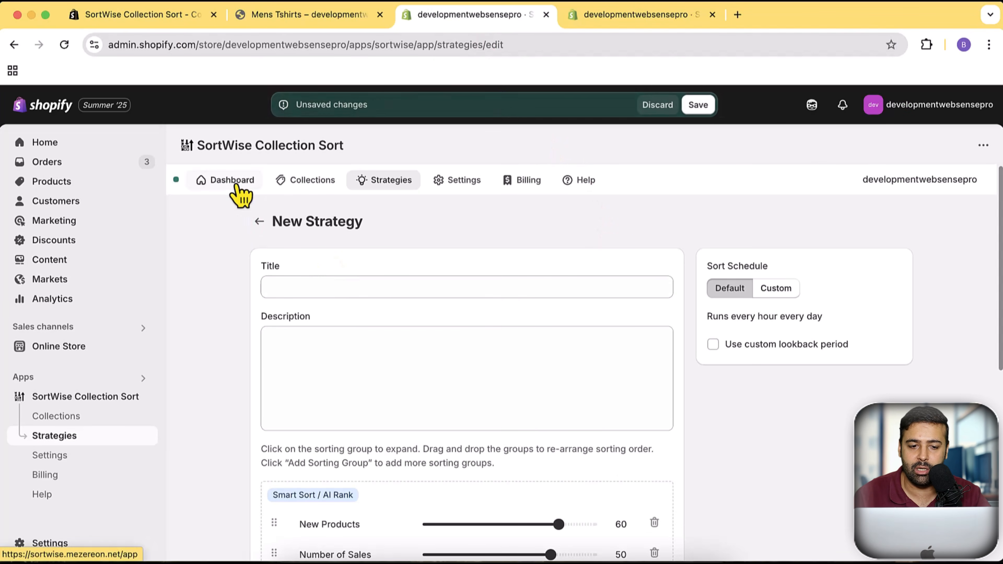
click(664, 105)
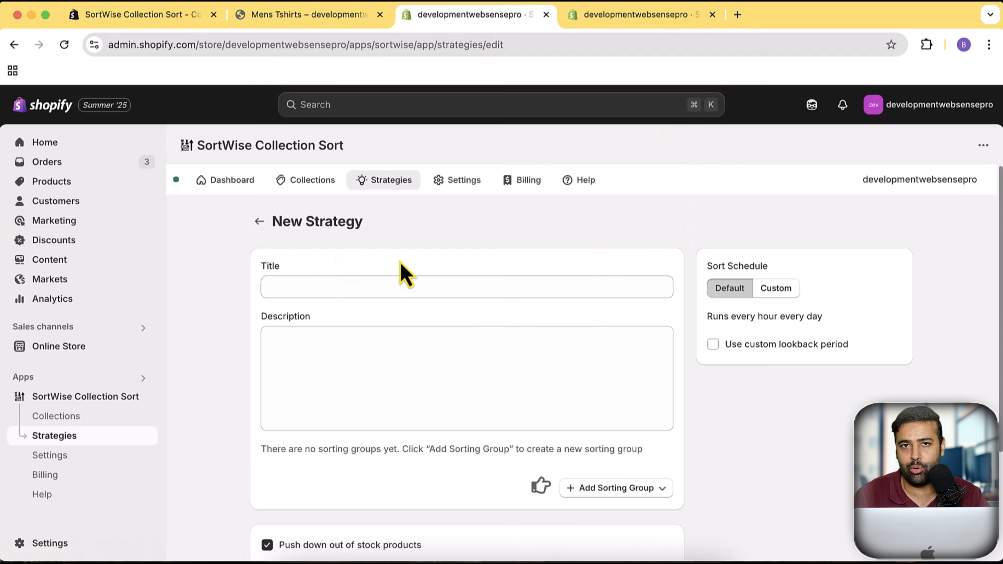
click(216, 189)
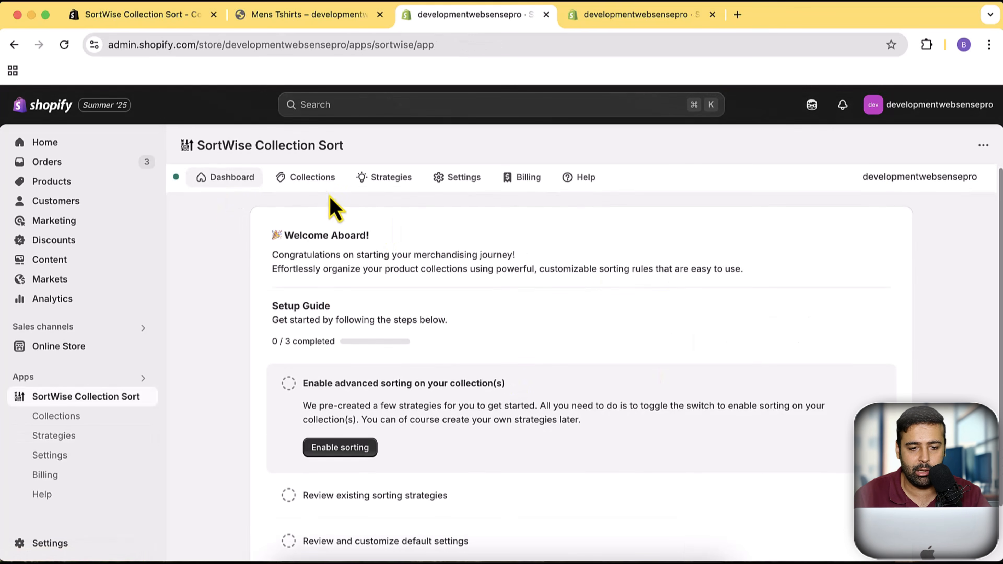
- Examine the Female collection's analytics for impressions, clicks, click-through rate, conversion rate and revenue, and return to the collections list
click(318, 183)
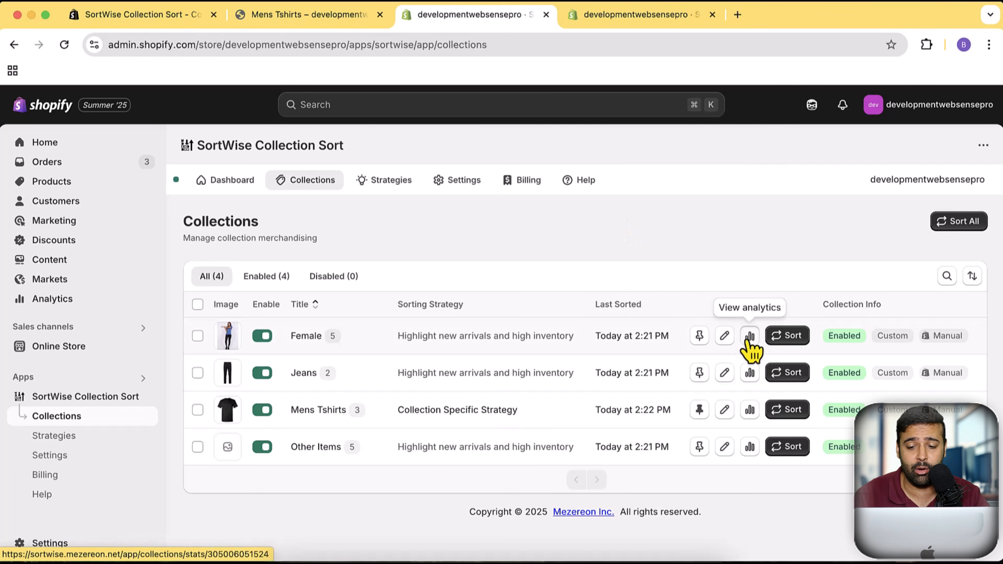
click(748, 338)
scroll(544, 328, down, 2)
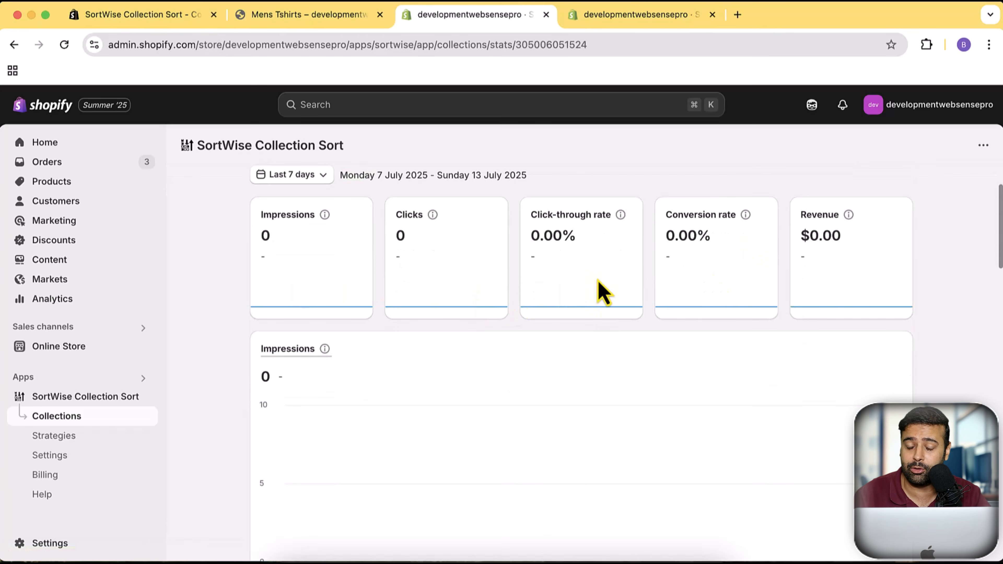
scroll(866, 263, down, 13)
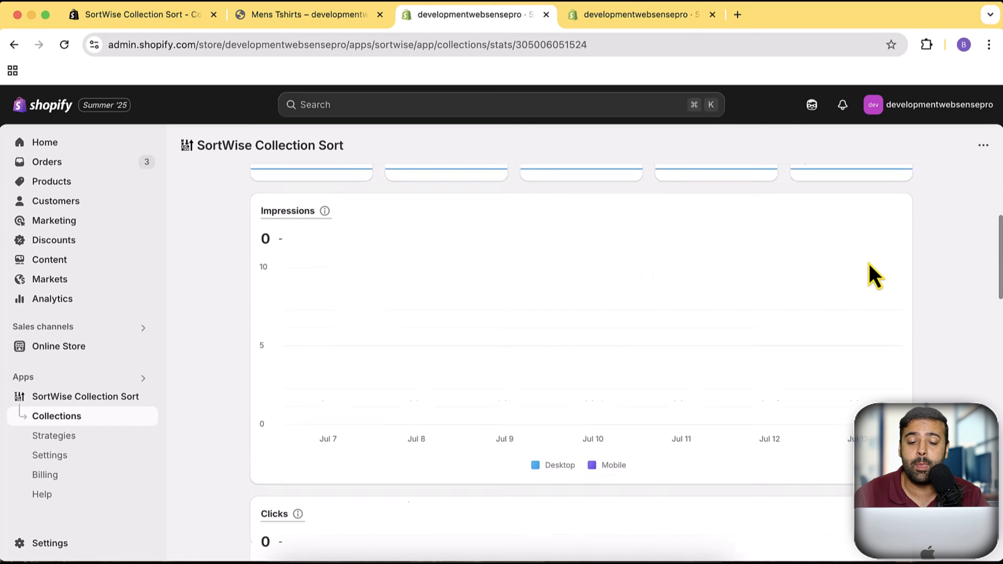
scroll(904, 301, down, 20)
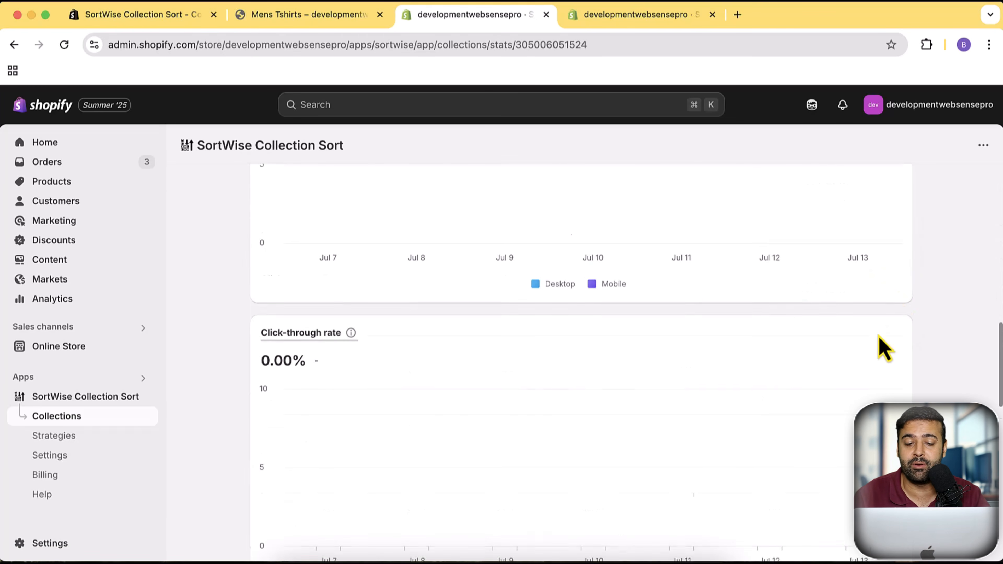
scroll(813, 351, up, 20)
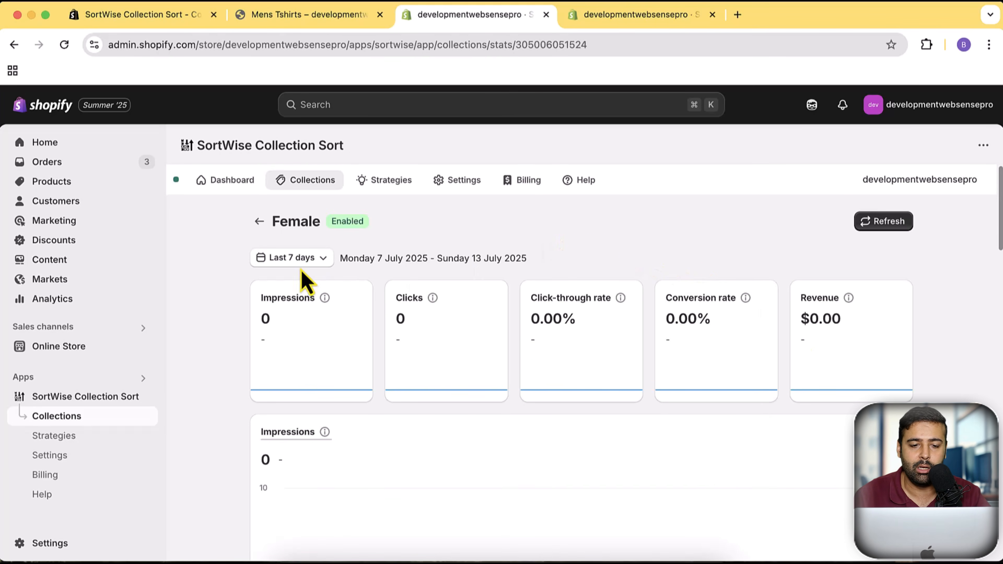
click(259, 221)
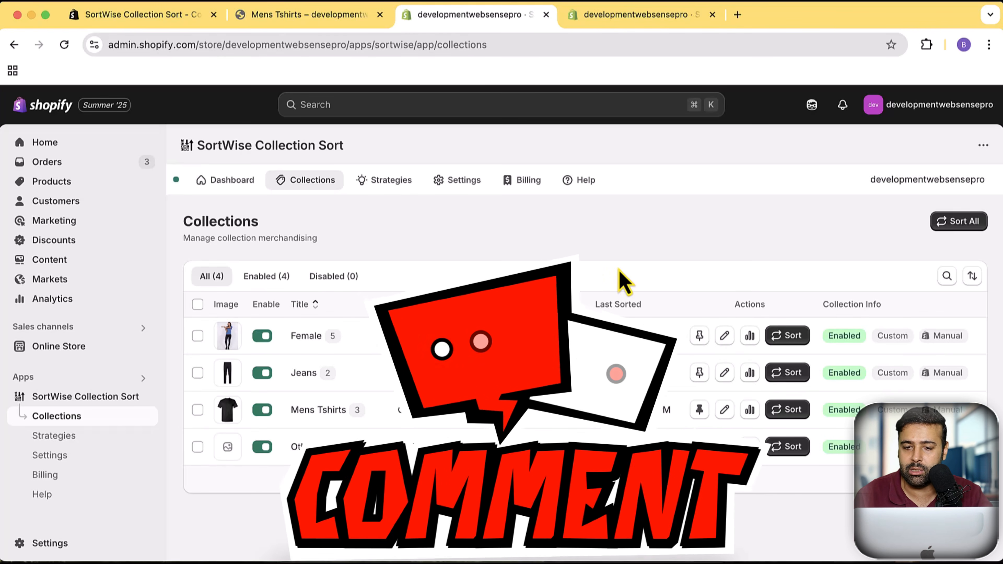
- Look through the help page's frequently asked questions and the customer support contact form, and close the form unsent
click(586, 185)
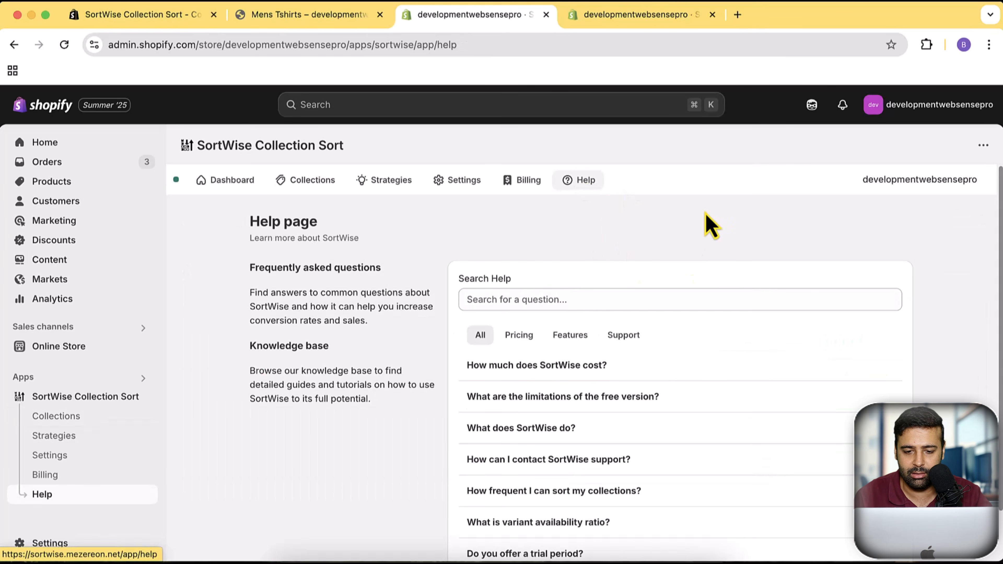
scroll(695, 439, down, 2)
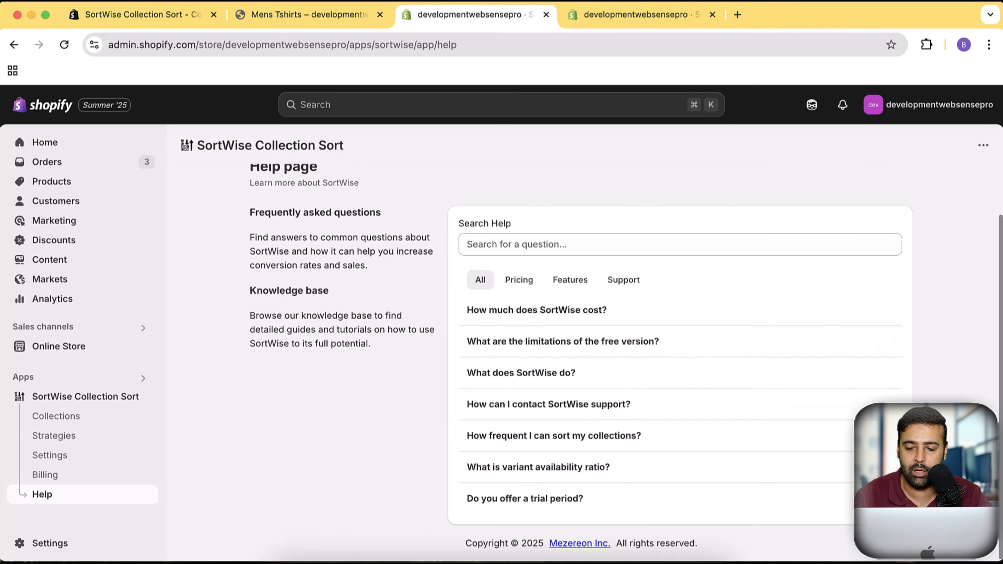
click(946, 529)
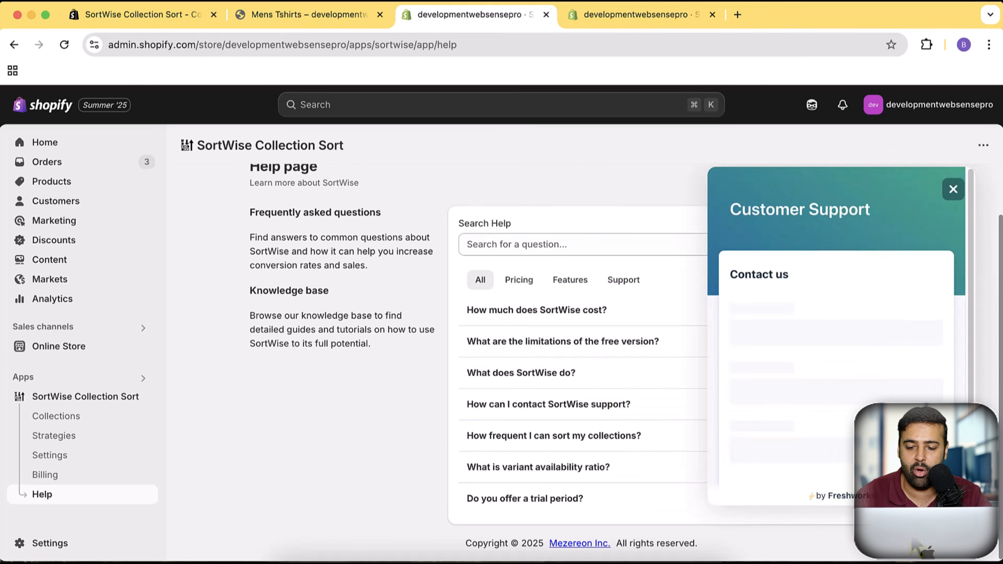
scroll(917, 370, down, 3)
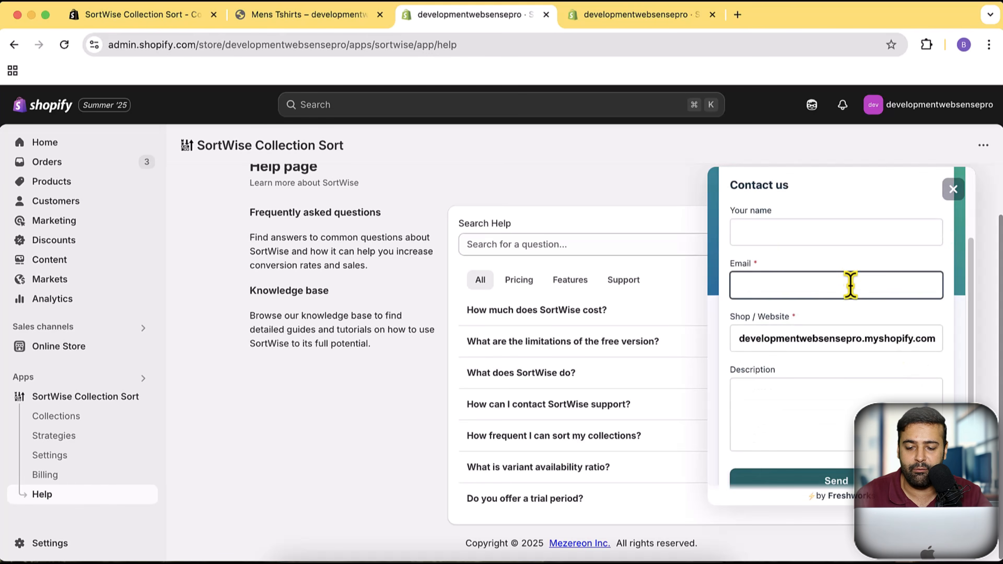
click(955, 191)
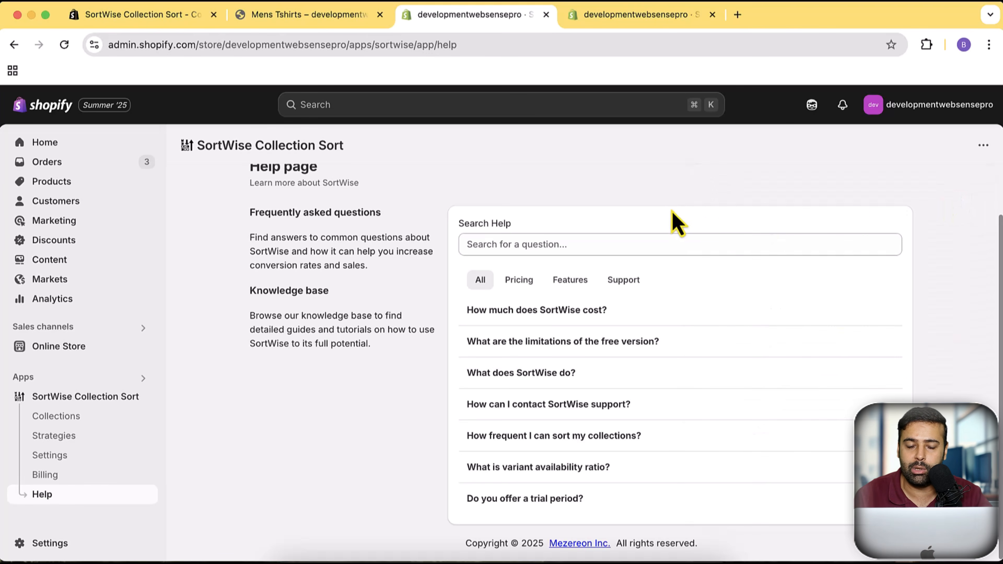